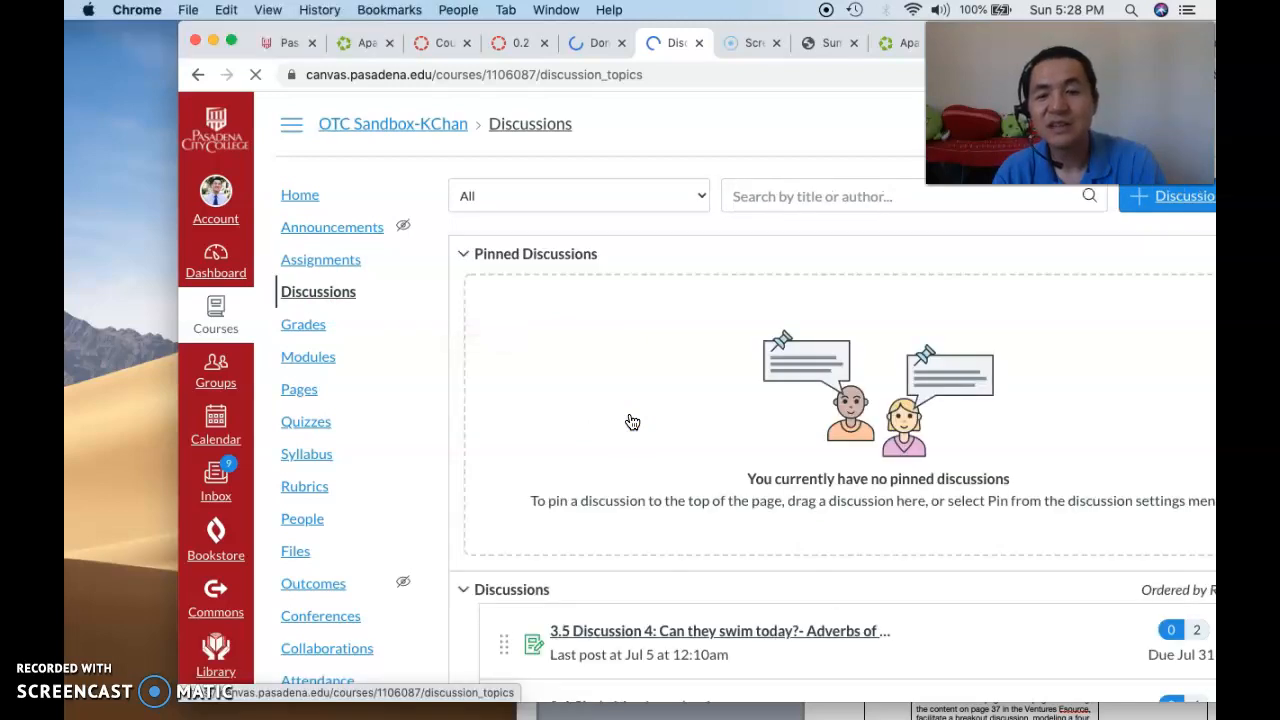
Step: Open the "0.4 Circle Map Introductions" discussion from the course's discussion list
scroll(636, 430, down, 5)
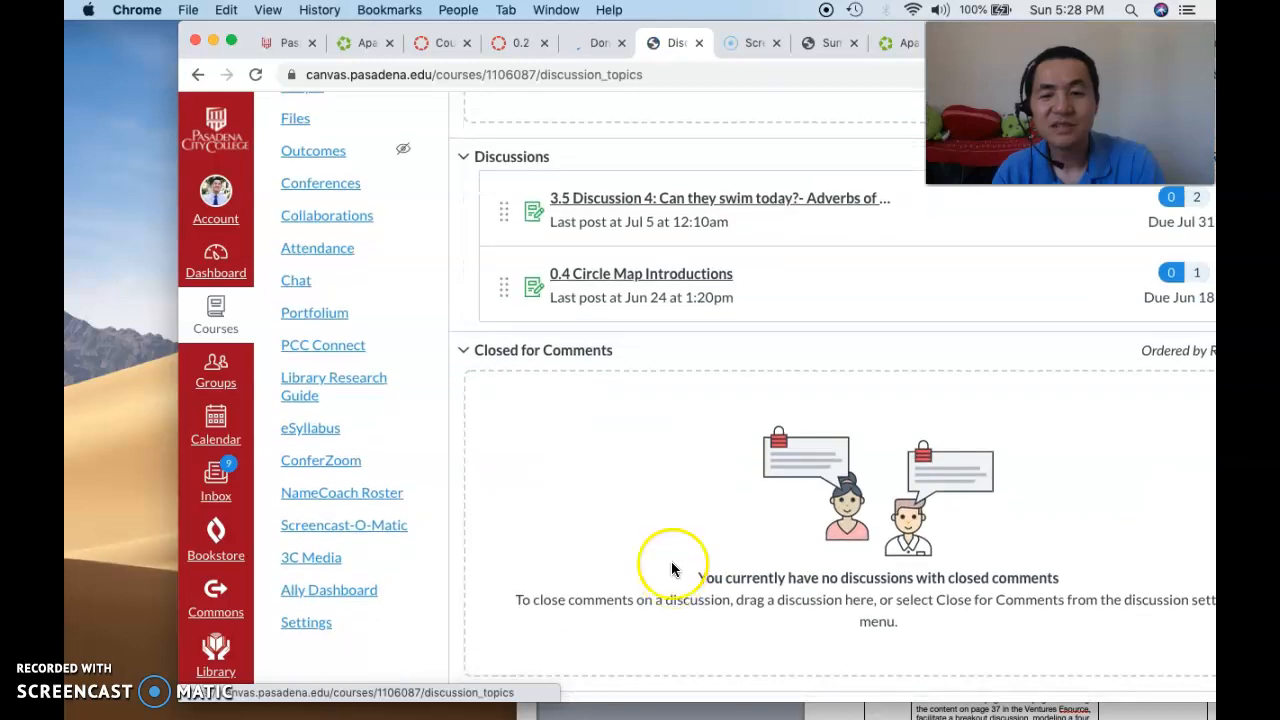
scroll(672, 568, up, 2)
click(676, 444)
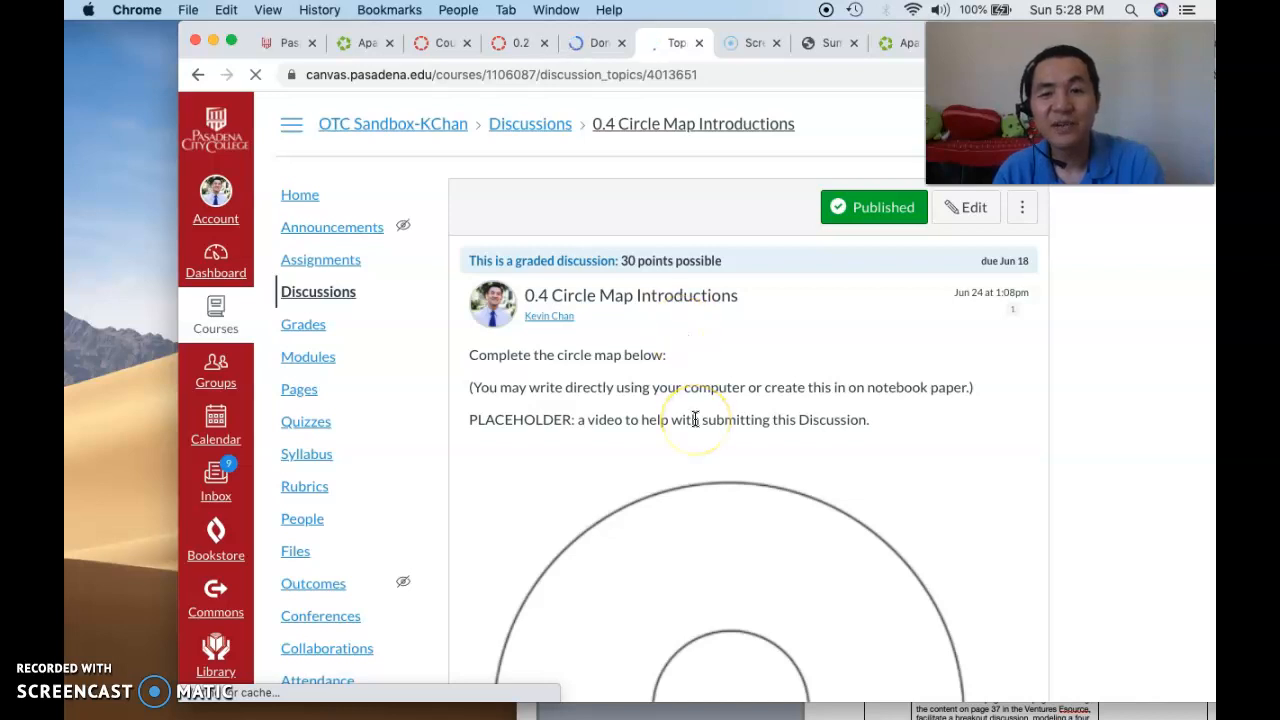
Step: Go through the circle map discussion's instructions and start a reply to the topic
scroll(695, 419, down, 3)
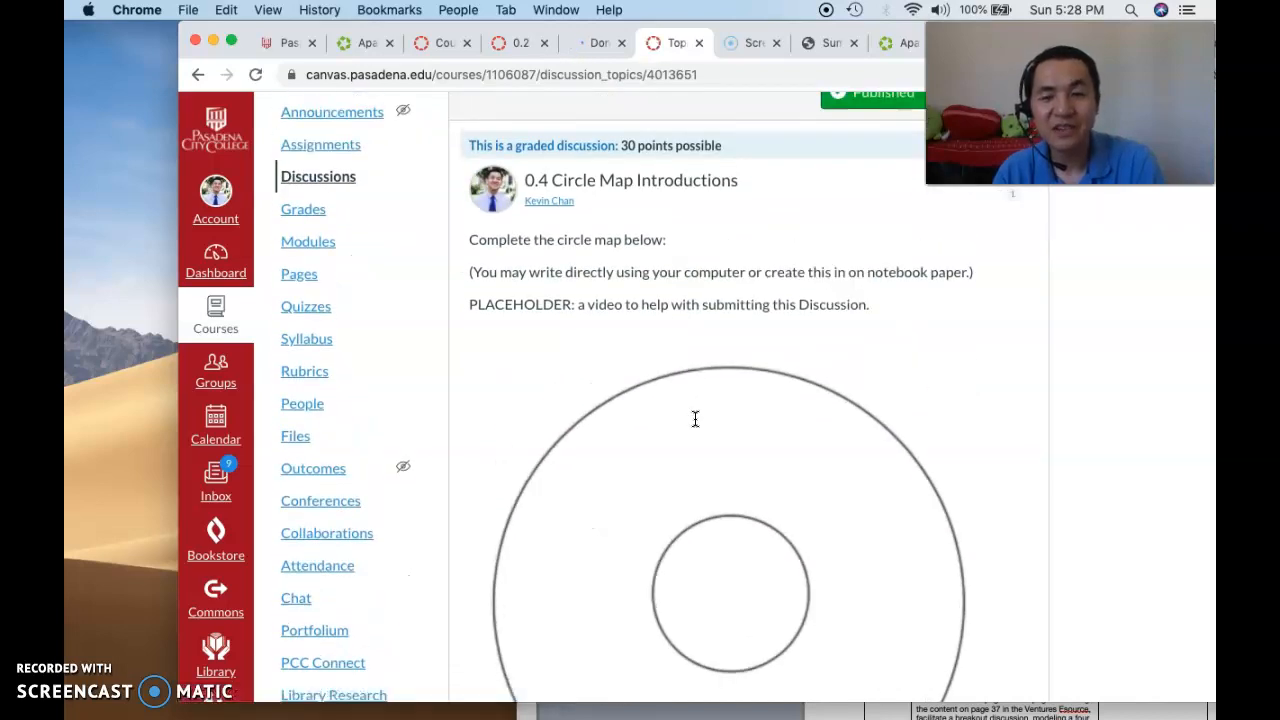
scroll(695, 419, down, 10)
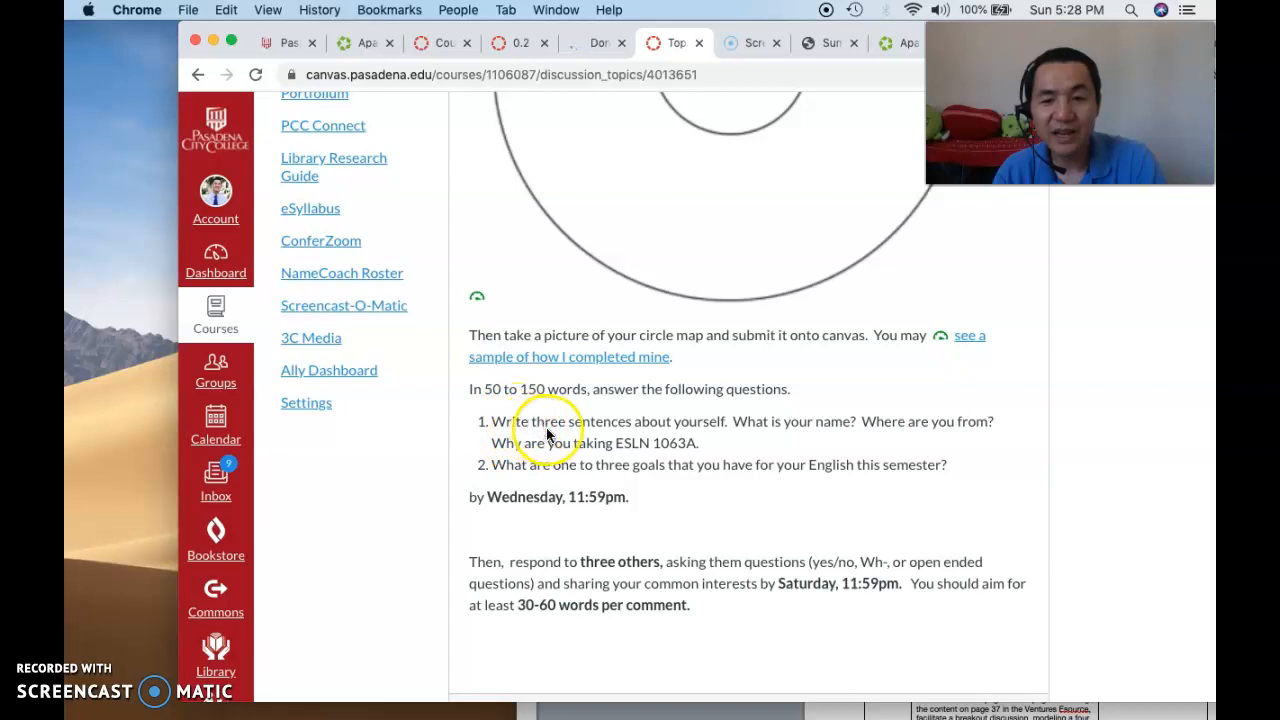
scroll(790, 436, down, 2)
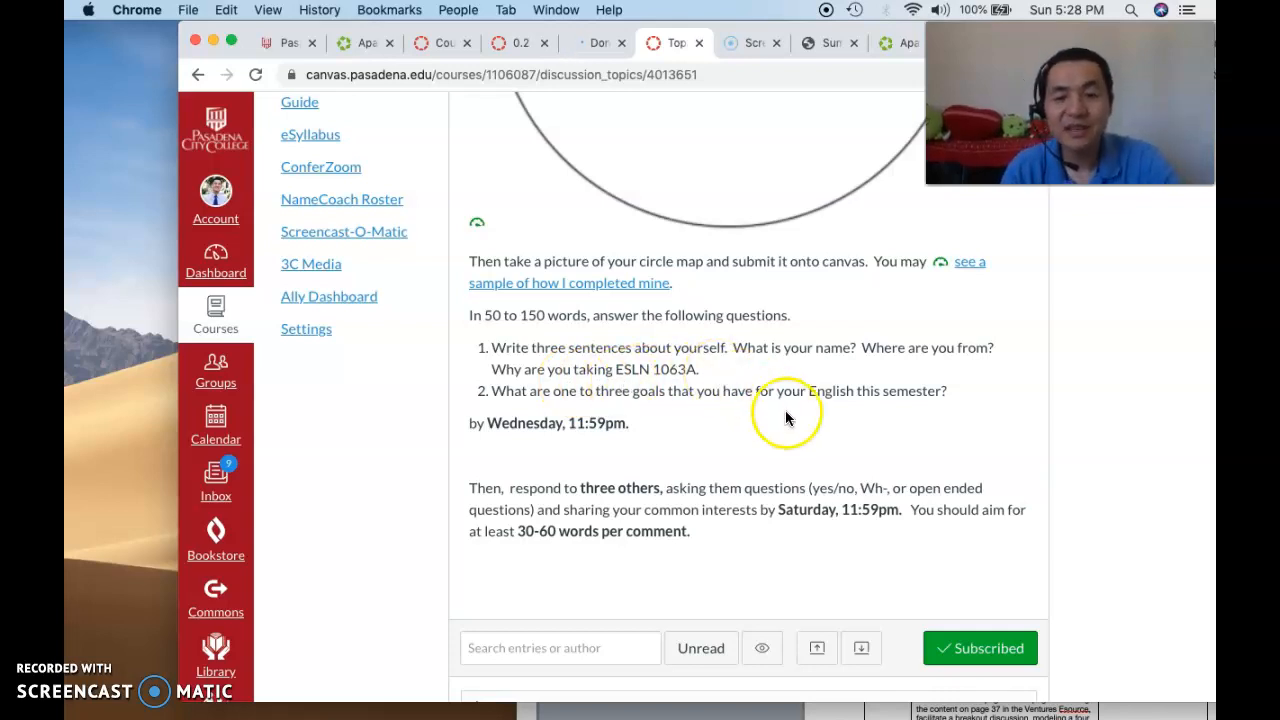
scroll(786, 418, down, 2)
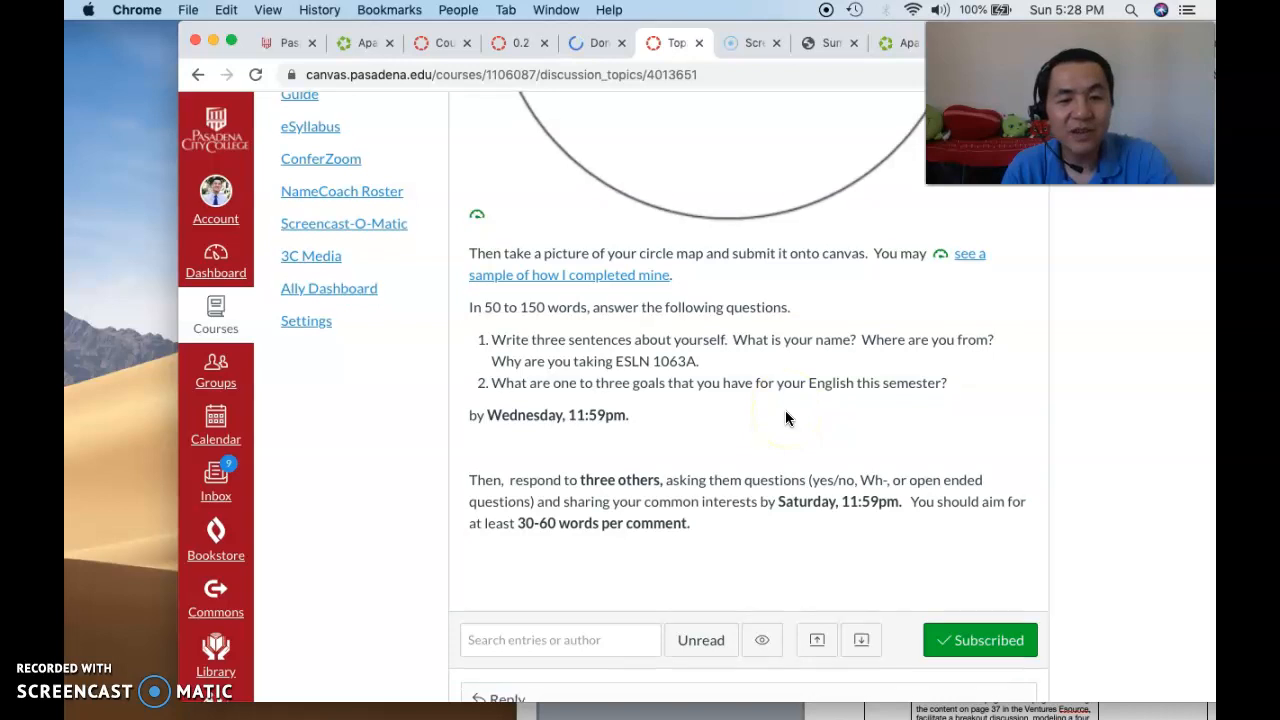
scroll(786, 418, down, 2)
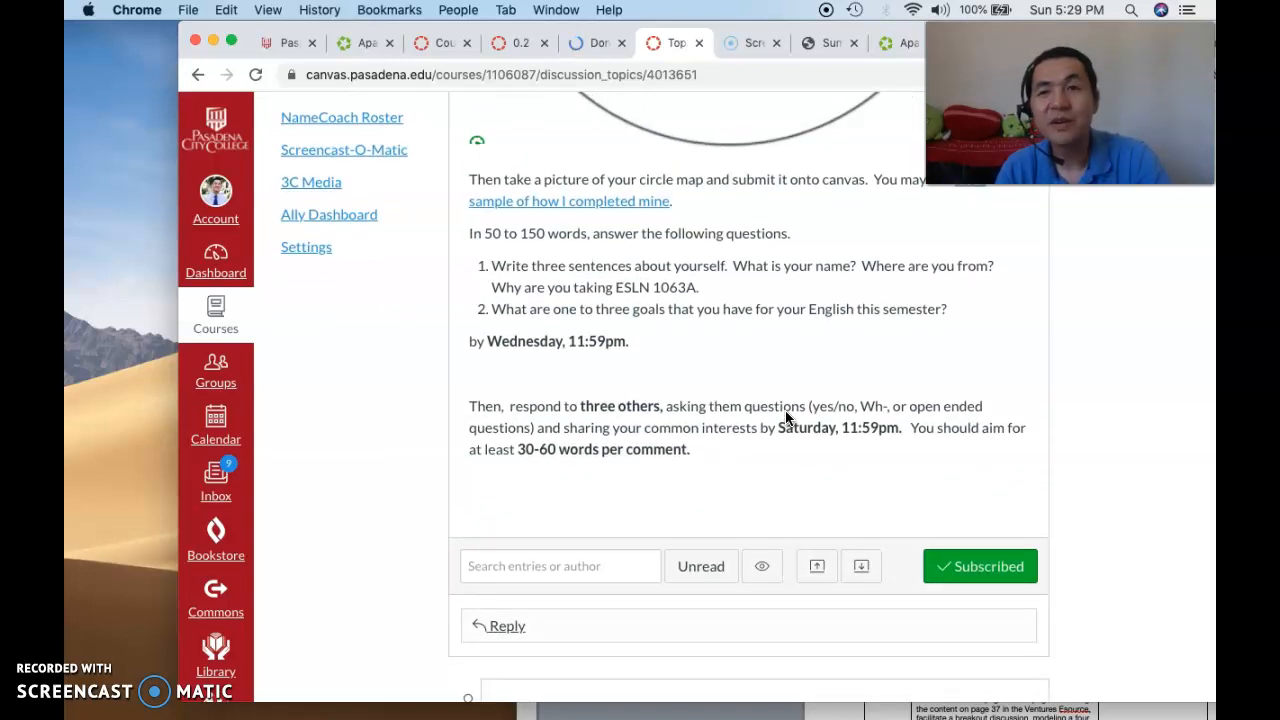
scroll(788, 410, down, 4)
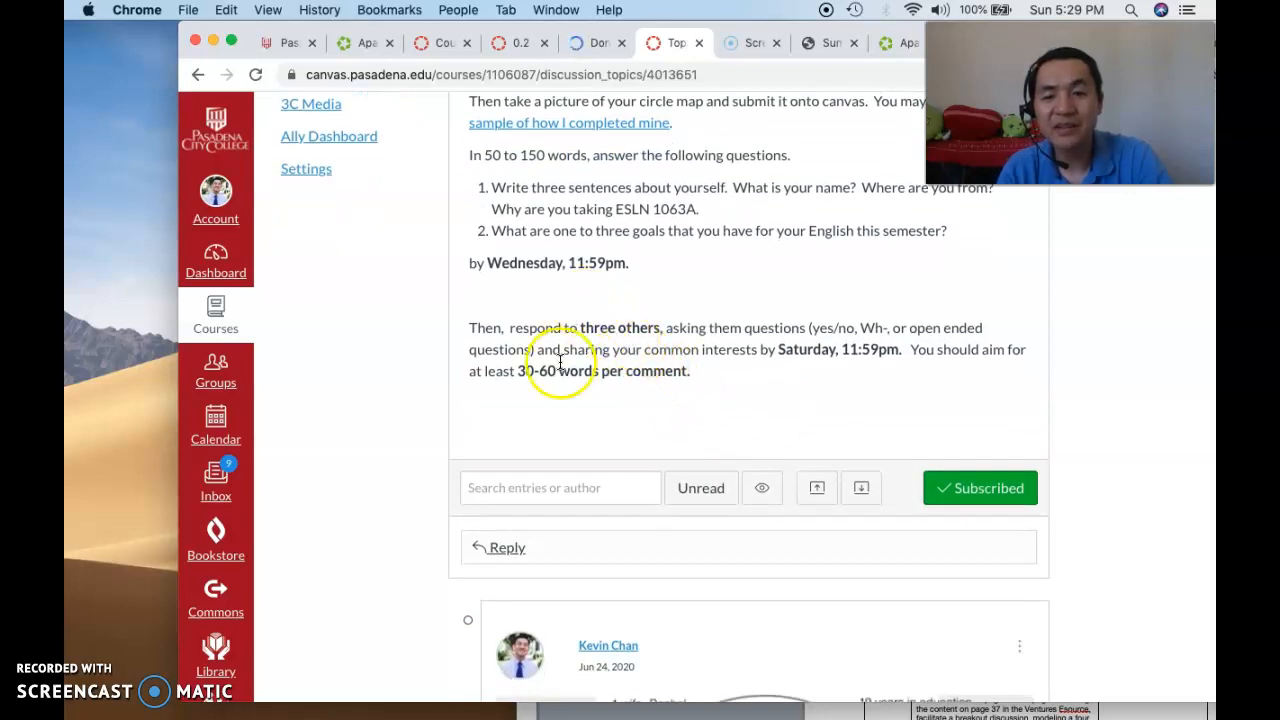
click(496, 551)
click(496, 550)
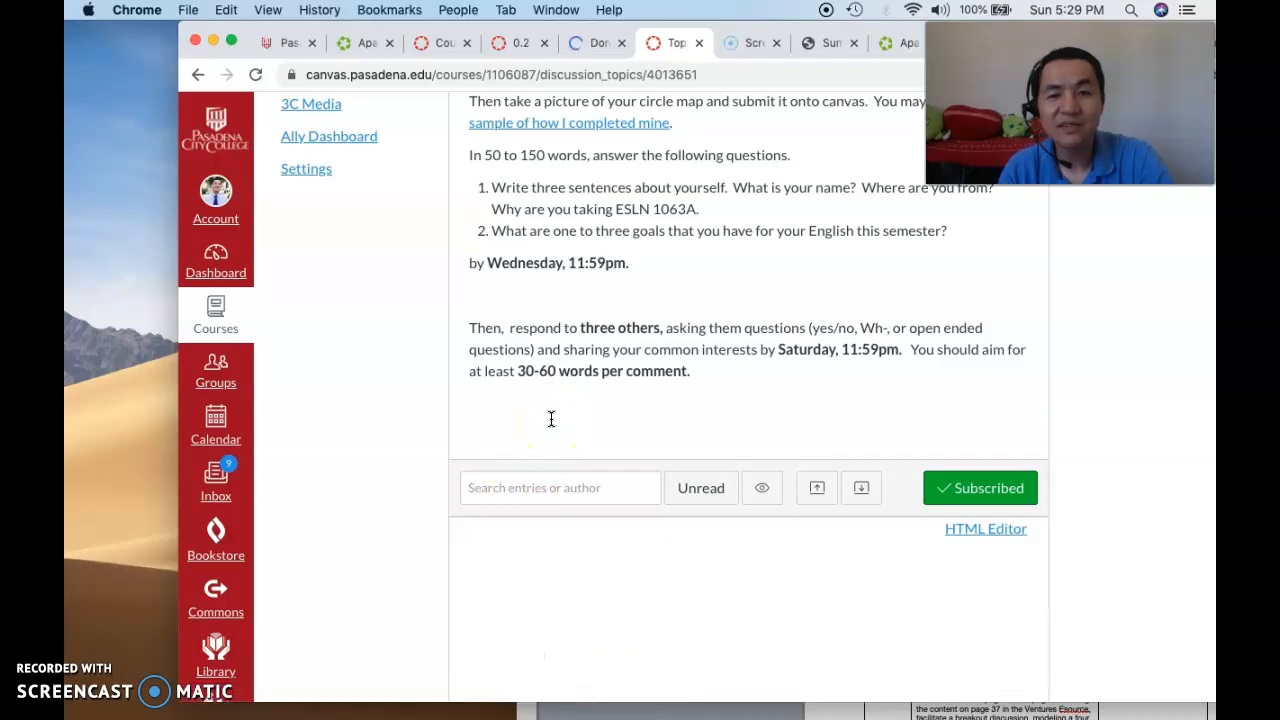
Step: Begin the reply with "Hi, my name is Professor. I would like to share three things about myself"
scroll(680, 410, up, 3)
scroll(679, 406, down, 5)
click(640, 492)
click(641, 508)
text(Hi, my )
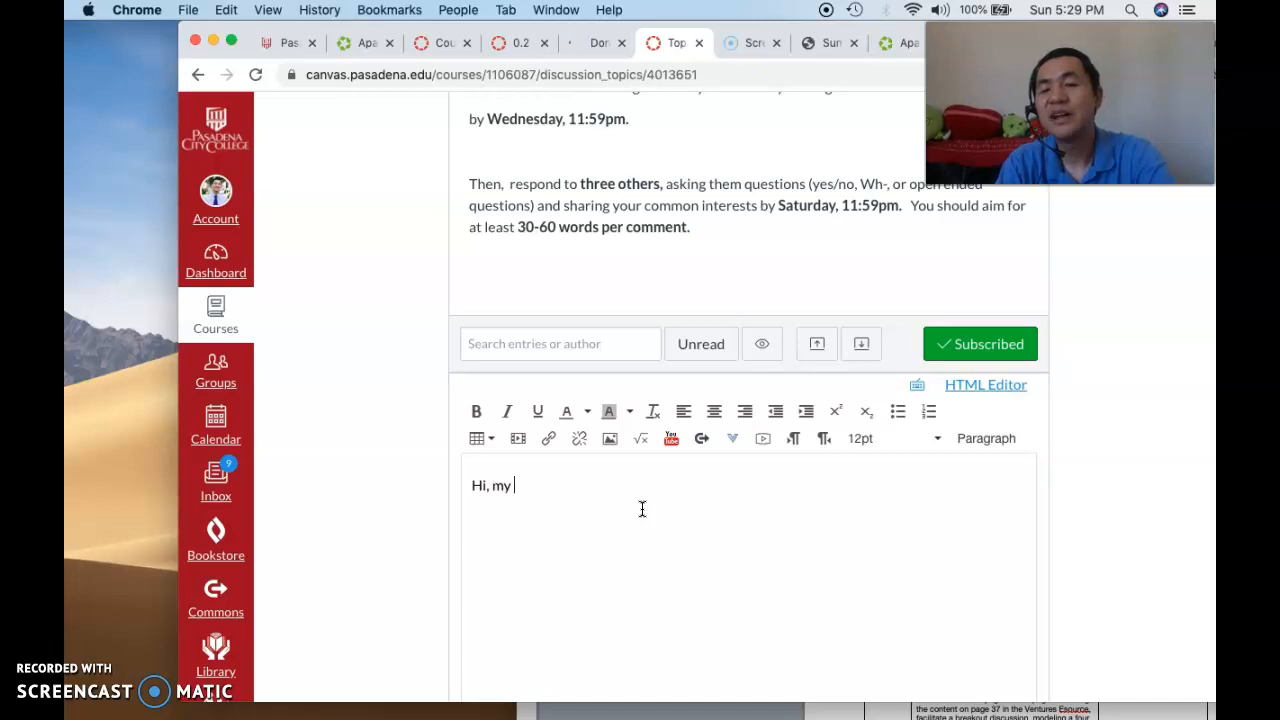
text(name is Professor.  I would li)
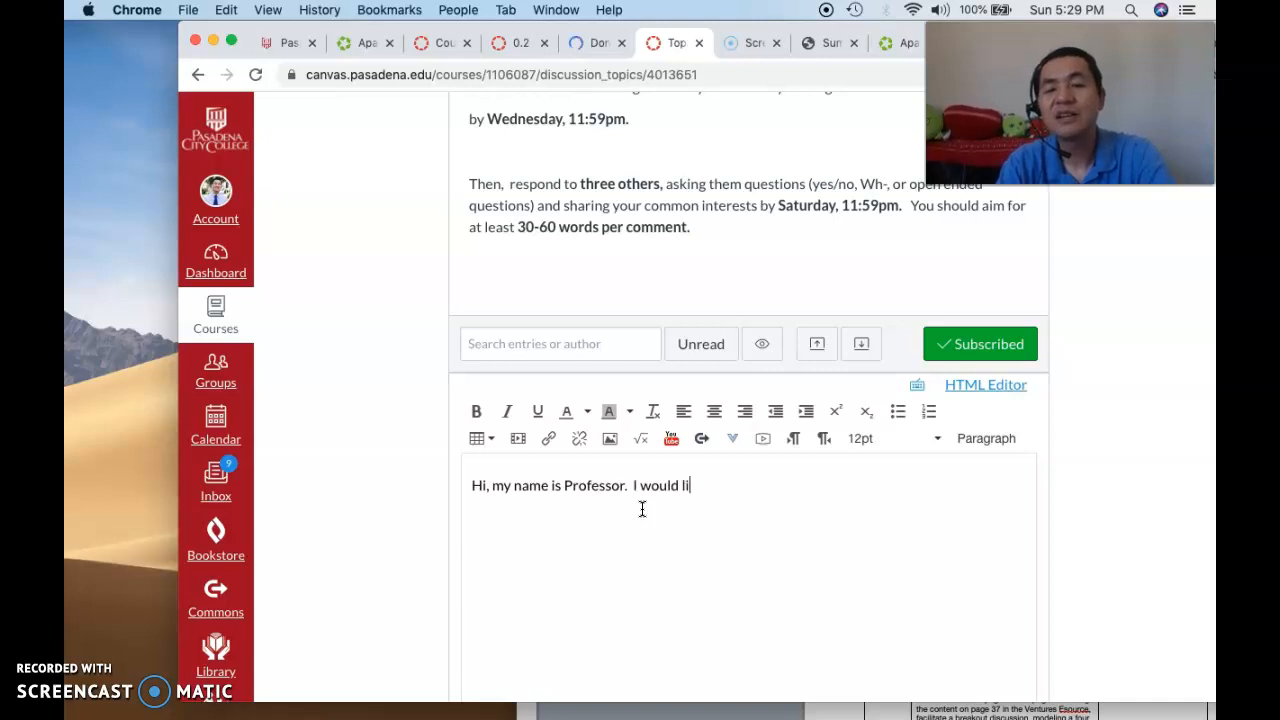
text(ke to share th)
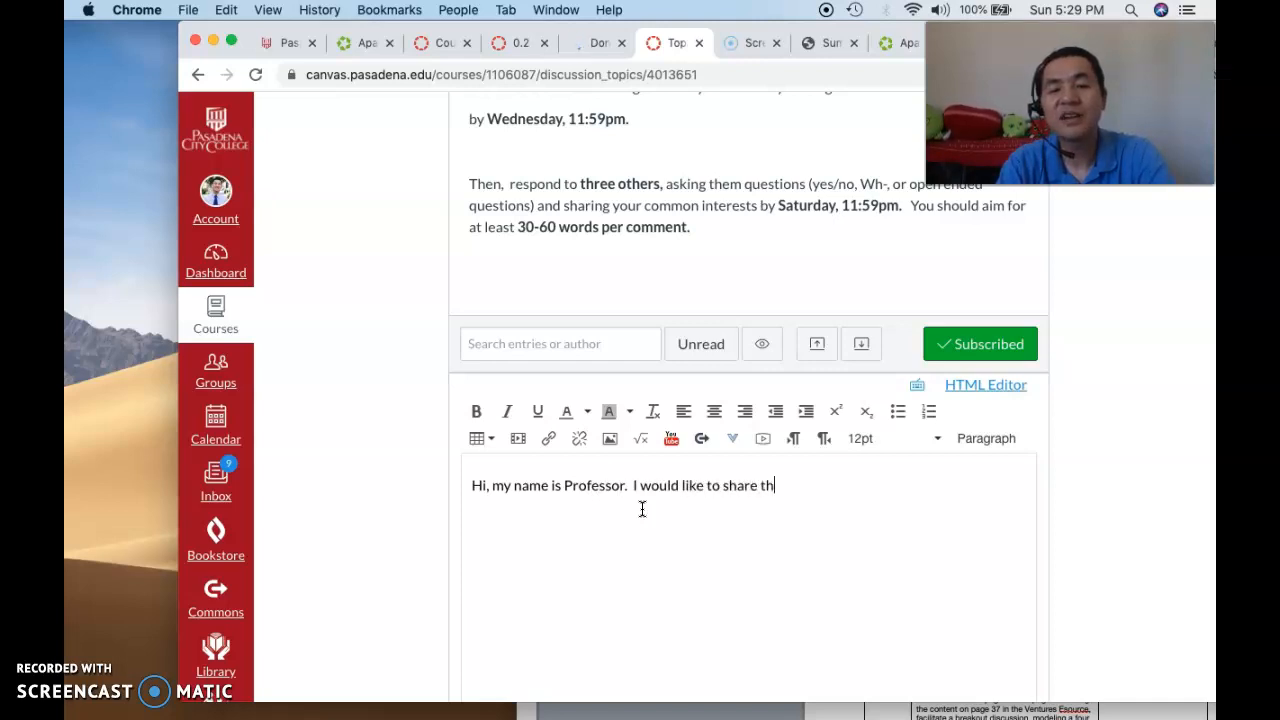
text(ree things ab)
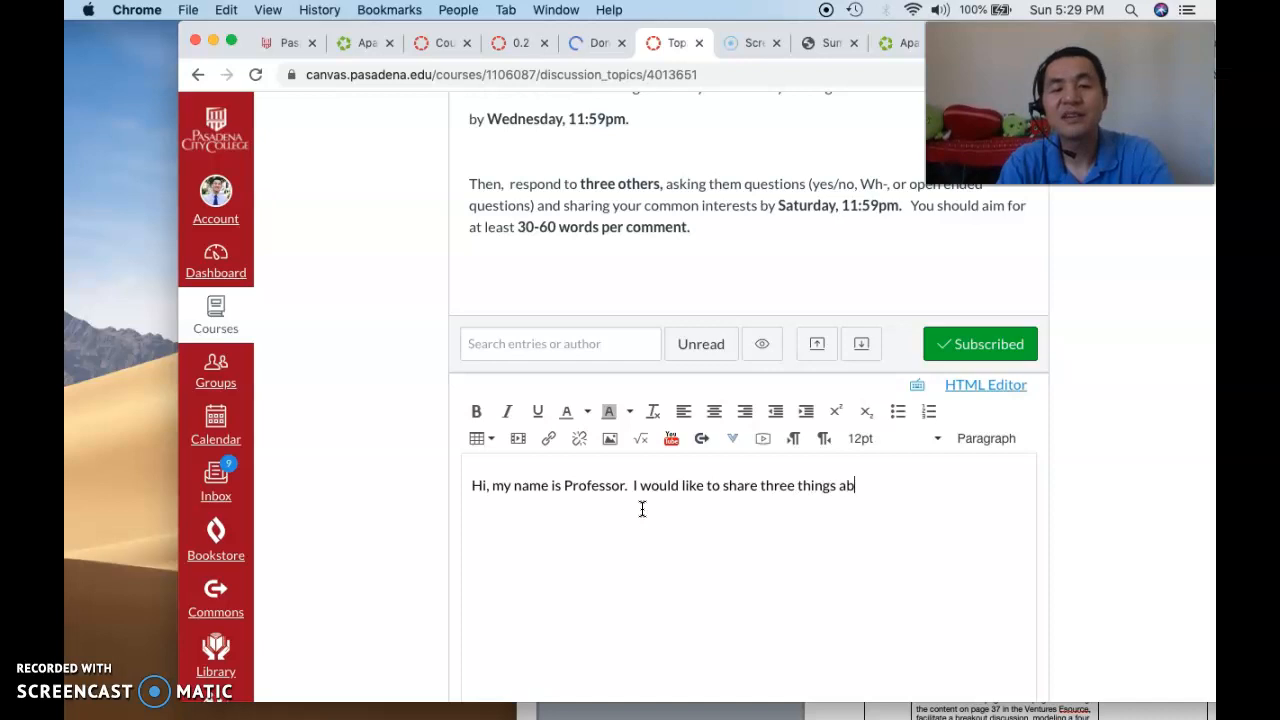
text(out myself)
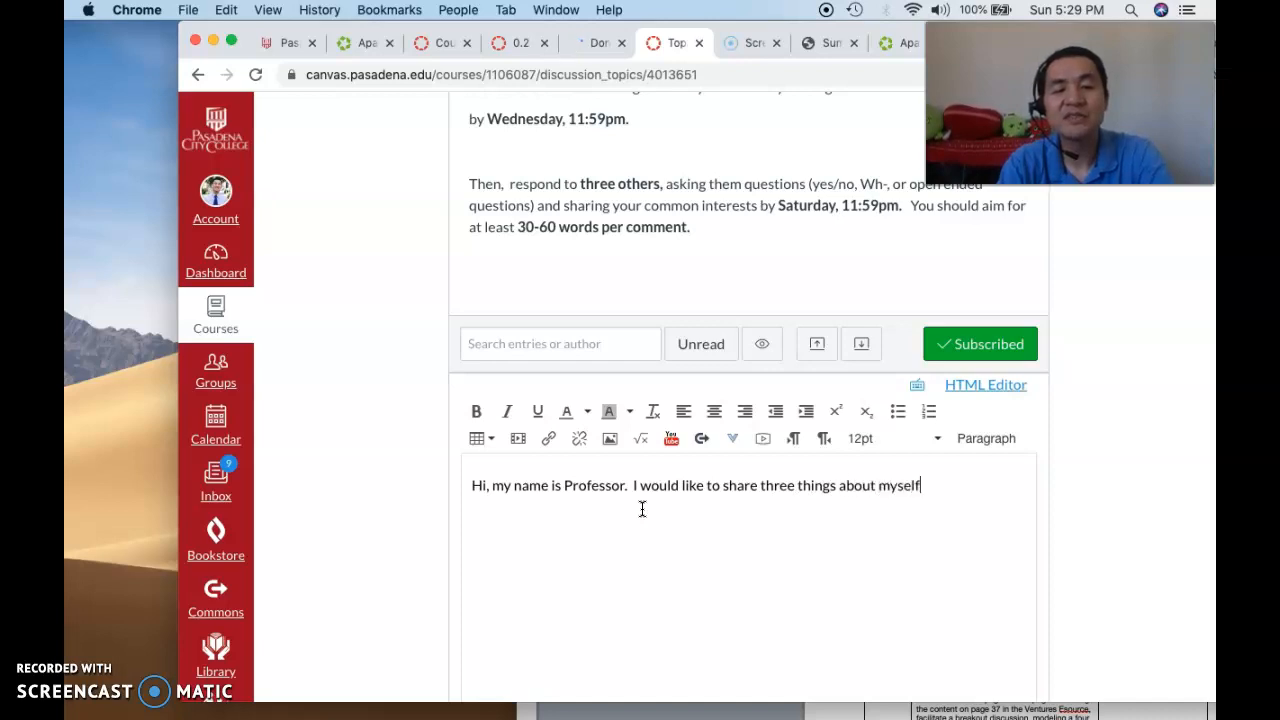
Step: End the opening sentence with a period and add "I am a professor at Pasadena City College." to the reply
text(.  I am )
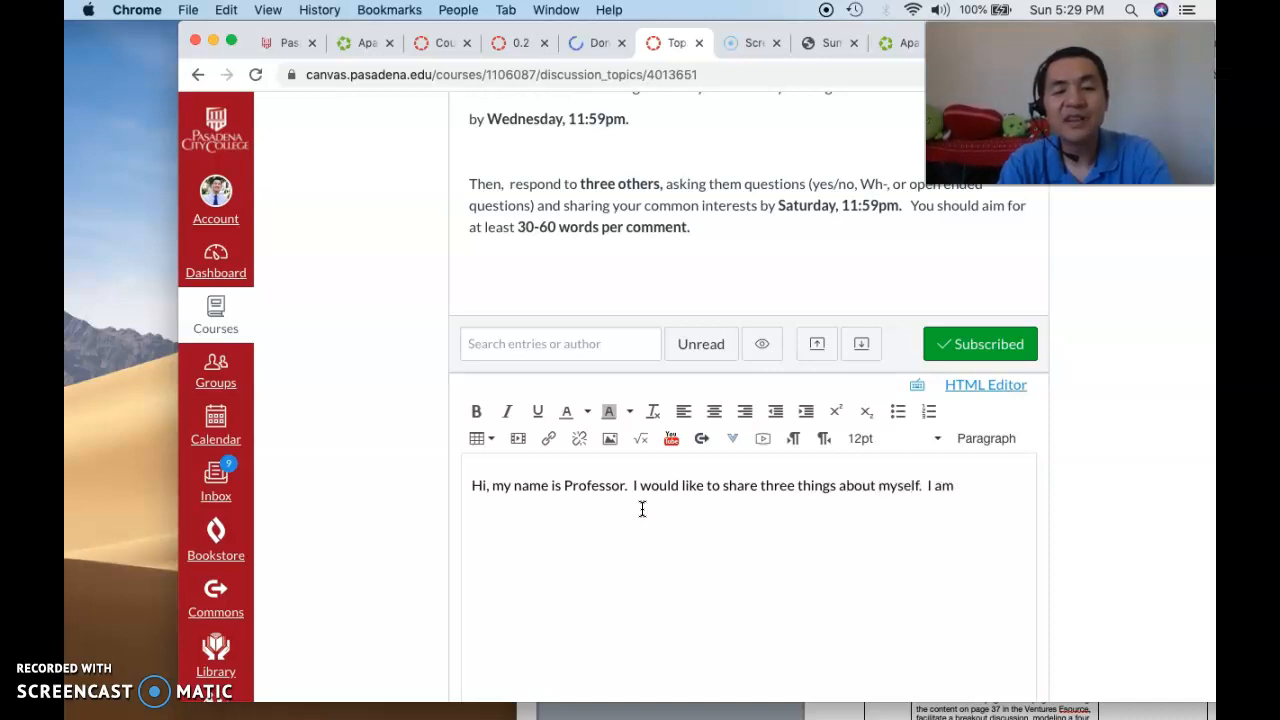
text(a professor)
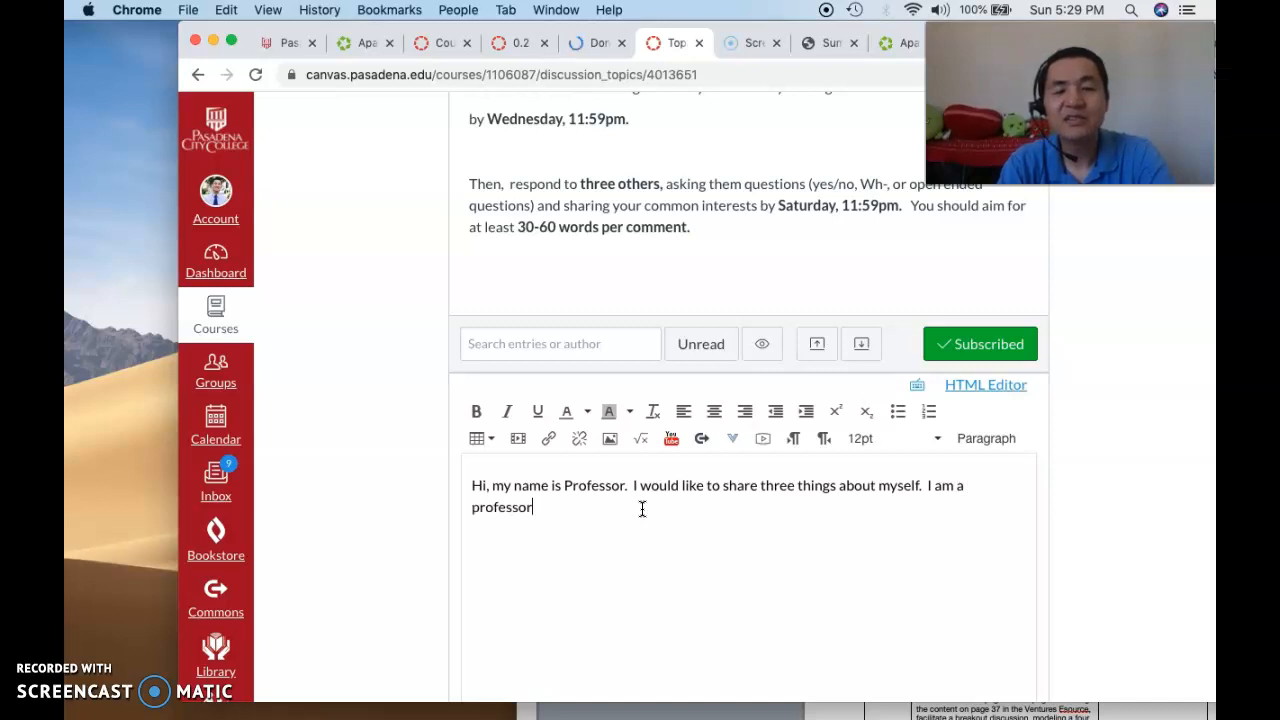
text( at Pasadena City Colle)
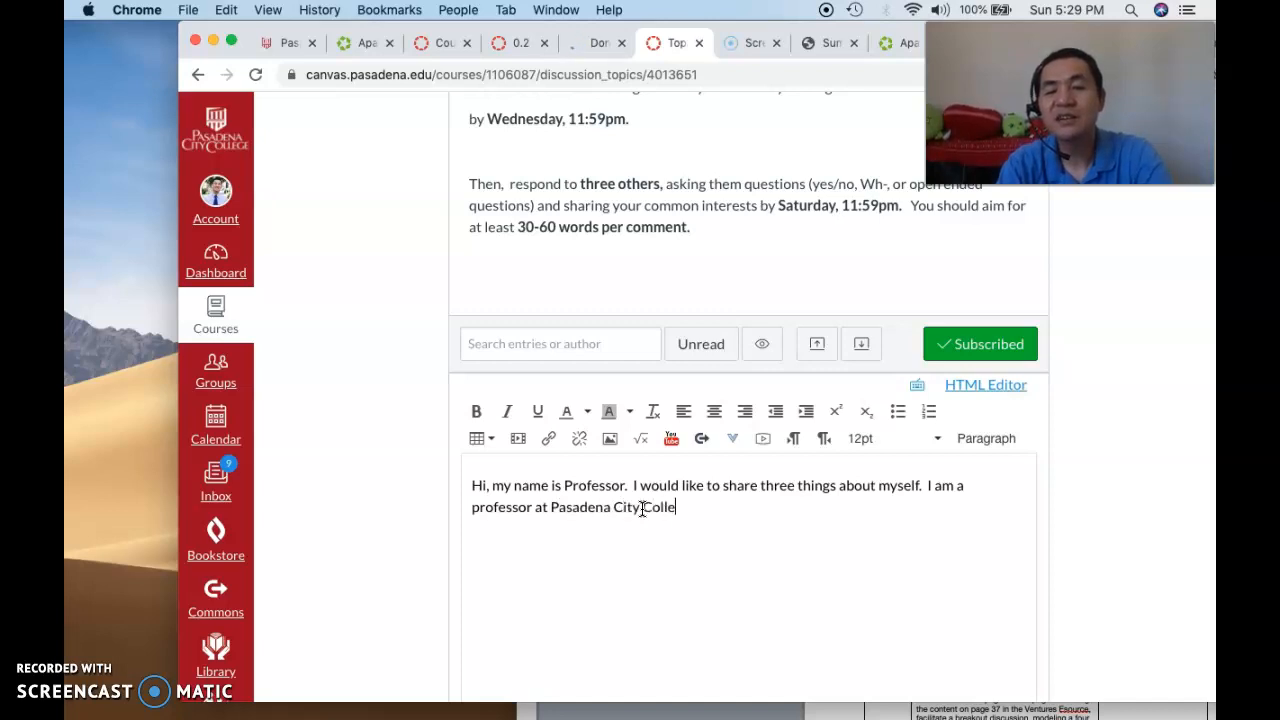
text(ge.  Ha)
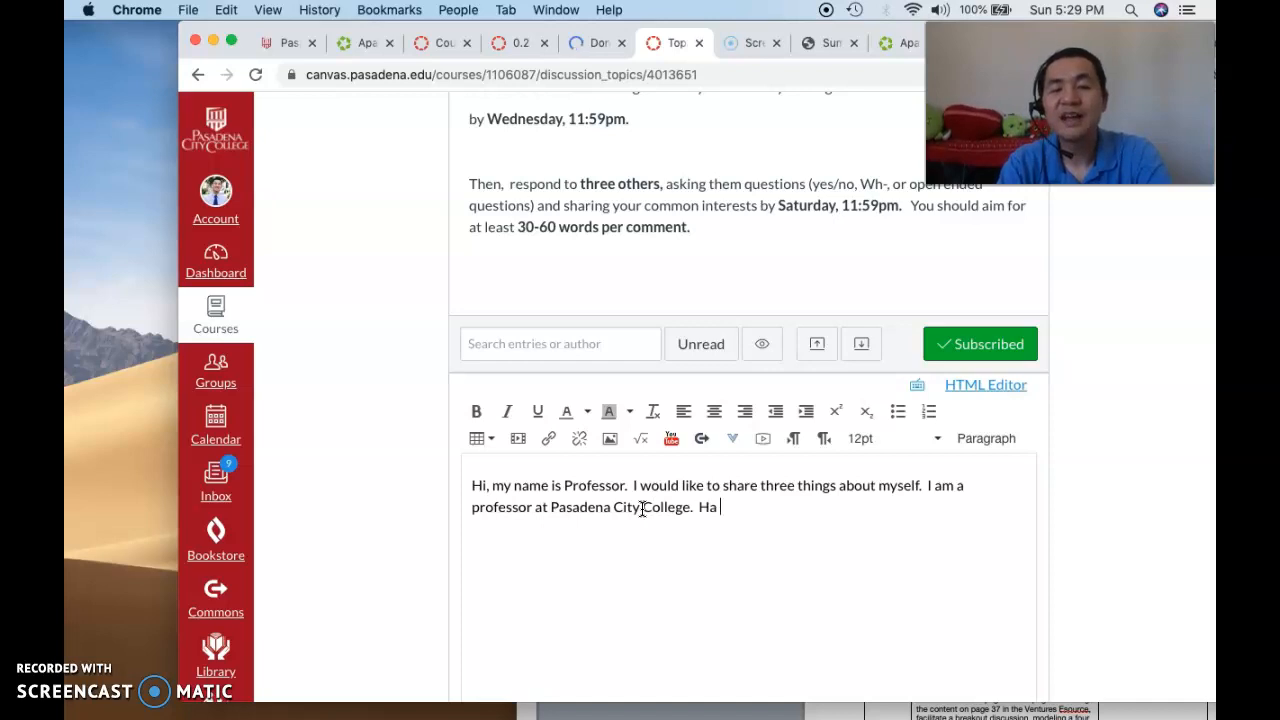
key(BackSpace)
key(BackSpace)
Step: Add the sentence "I have been teaching for 19 years." to the reply
text(I have beeen)
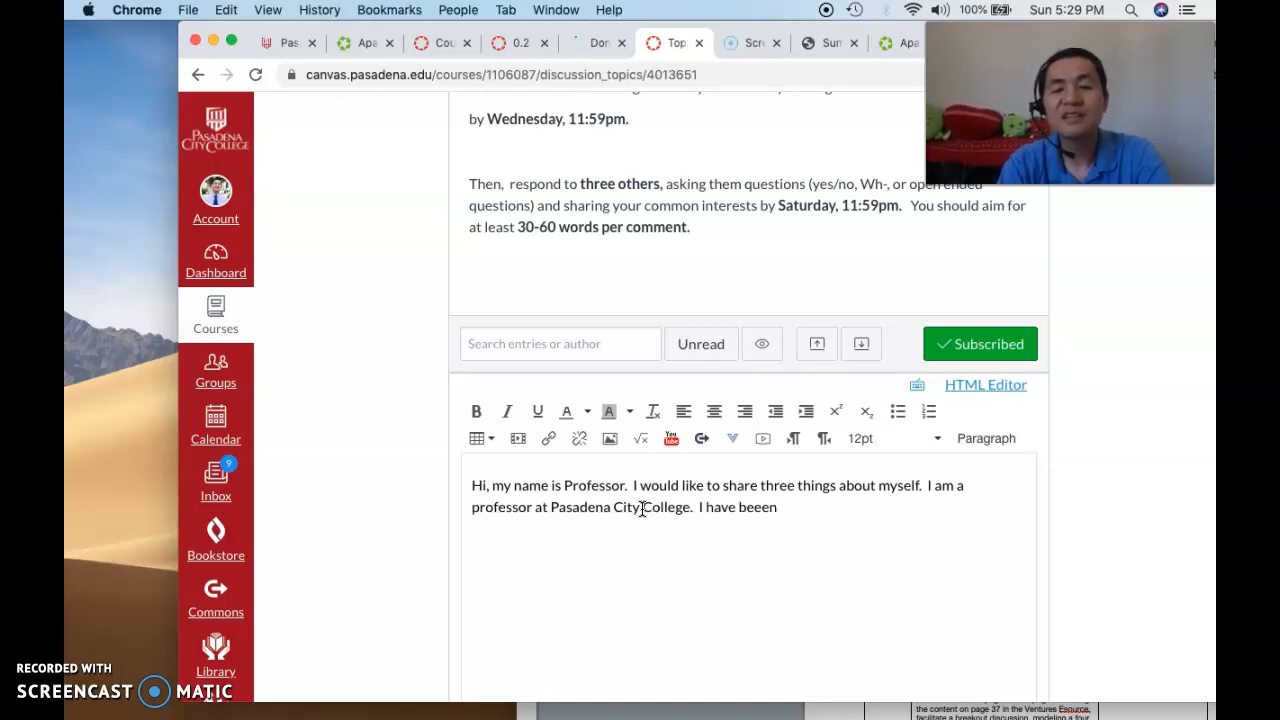
key(BackSpace)
key(BackSpace)
key(BackSpace)
text(en teache)
key(BackSpace)
text(ing for )
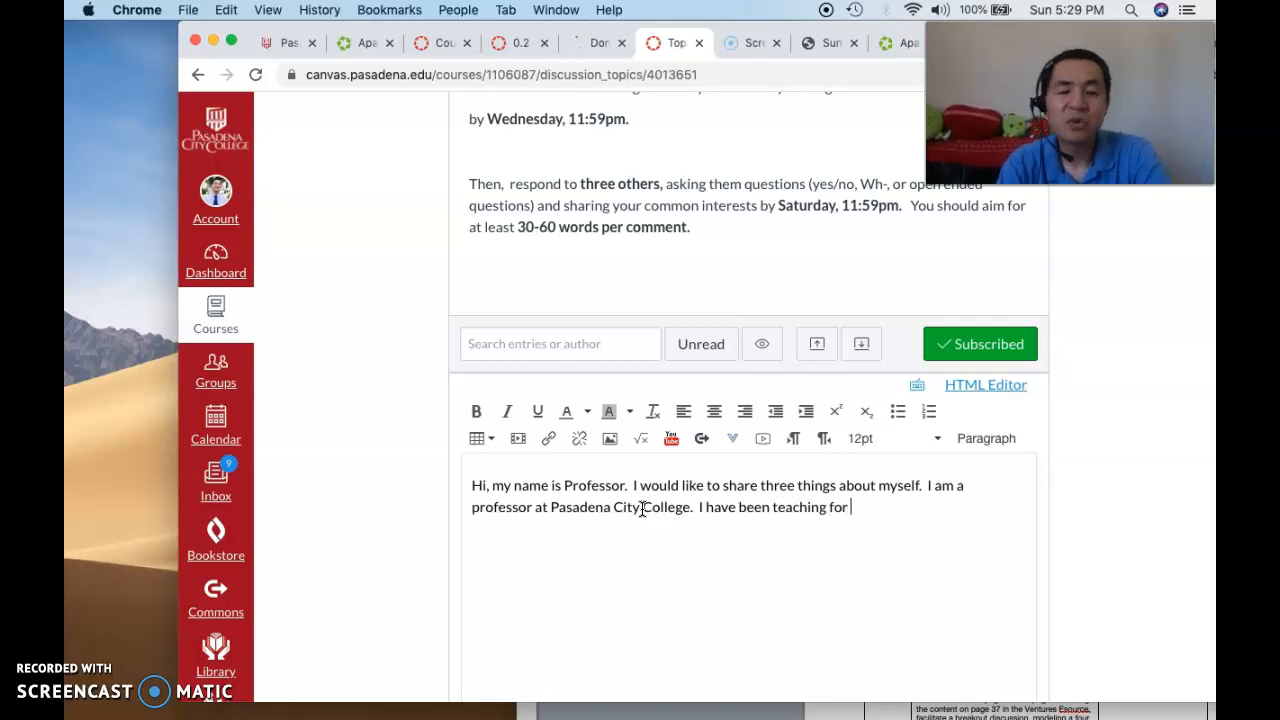
text(19 years.)
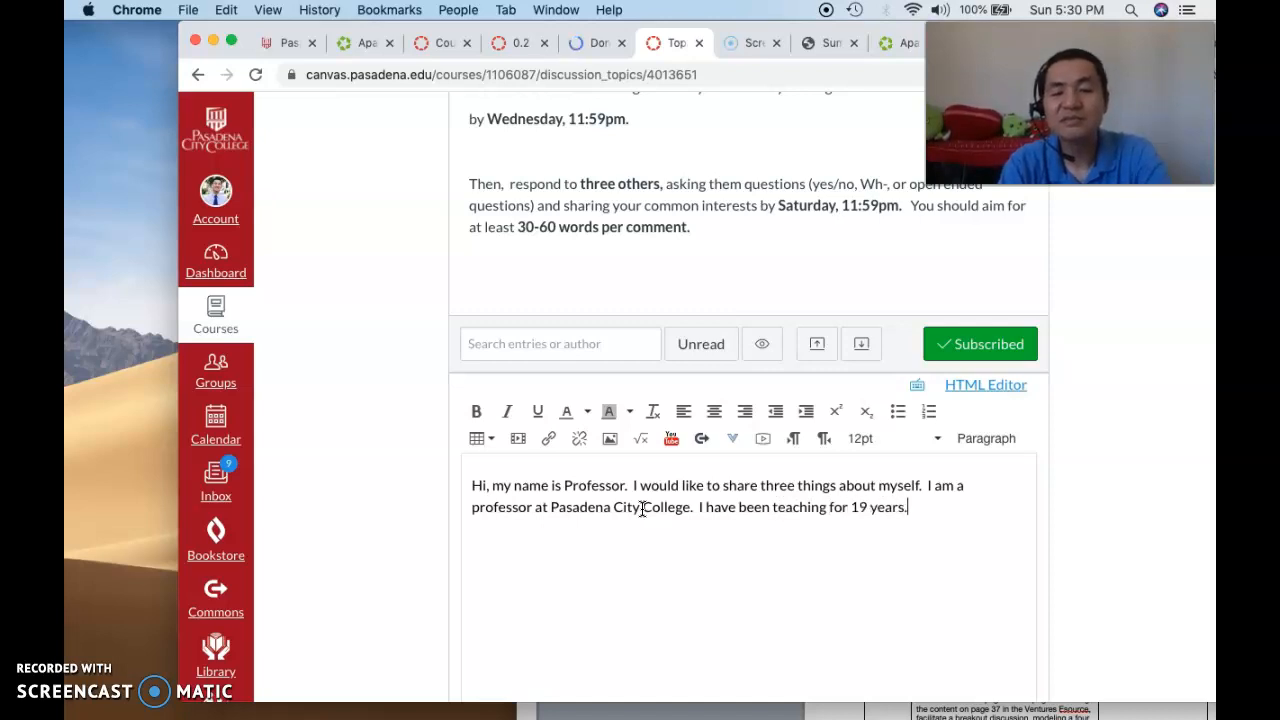
Step: Continue the reply with "I love working with students"
text(  I)
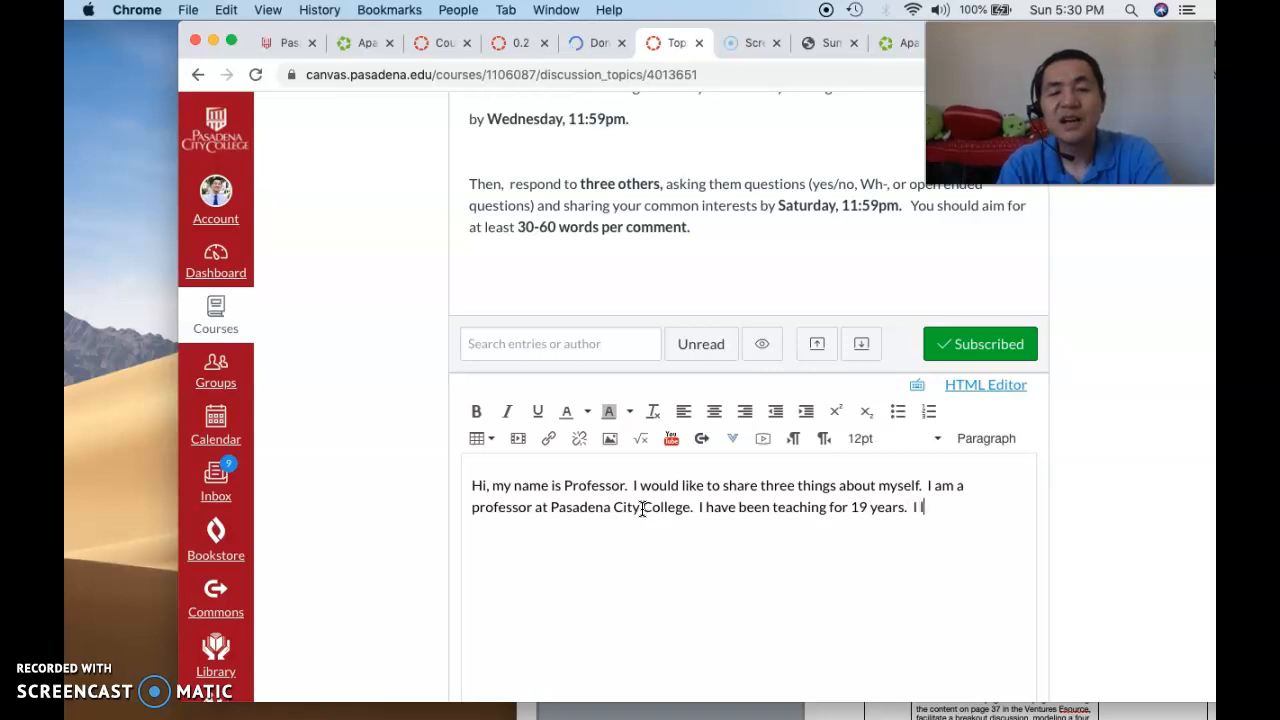
text( love working)
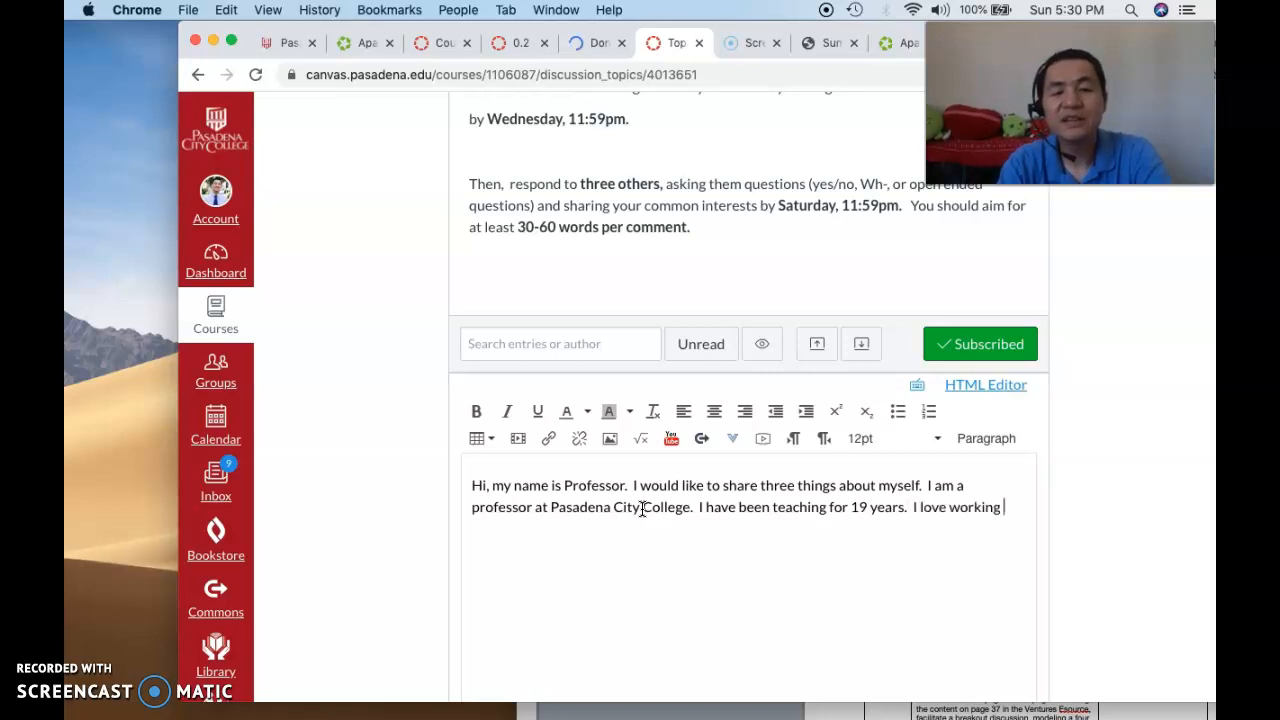
text( with students)
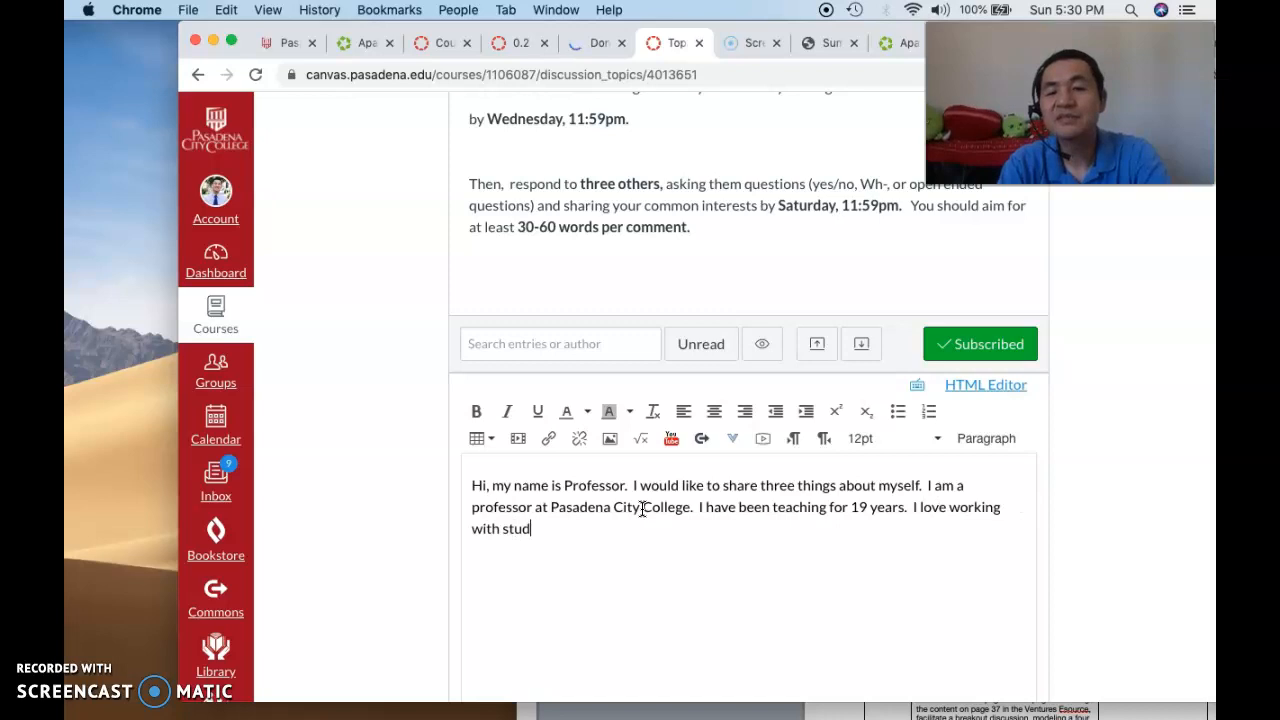
key(BackSpace)
key(BackSpace)
text(ts)
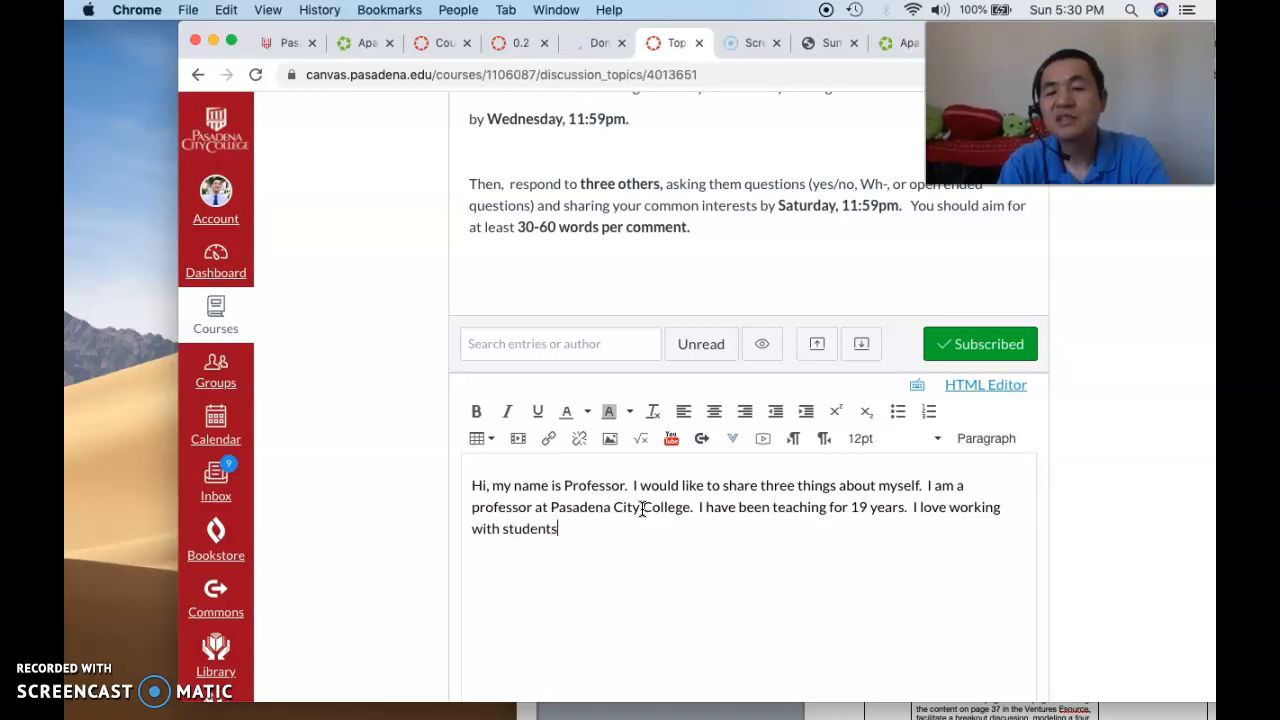
Step: End the current sentence with a period and add "I have led a student to the CCTV National Speech Finals Competition, where"
text(.  I ha)
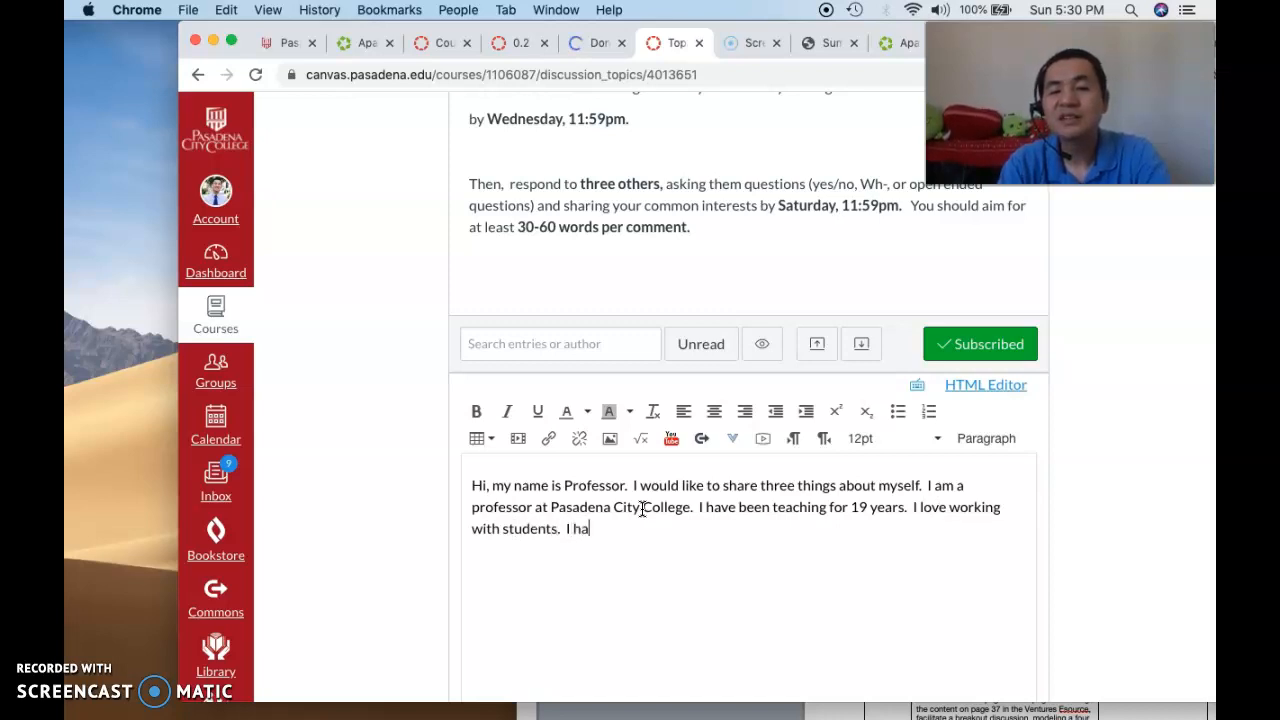
text(ve led a stude)
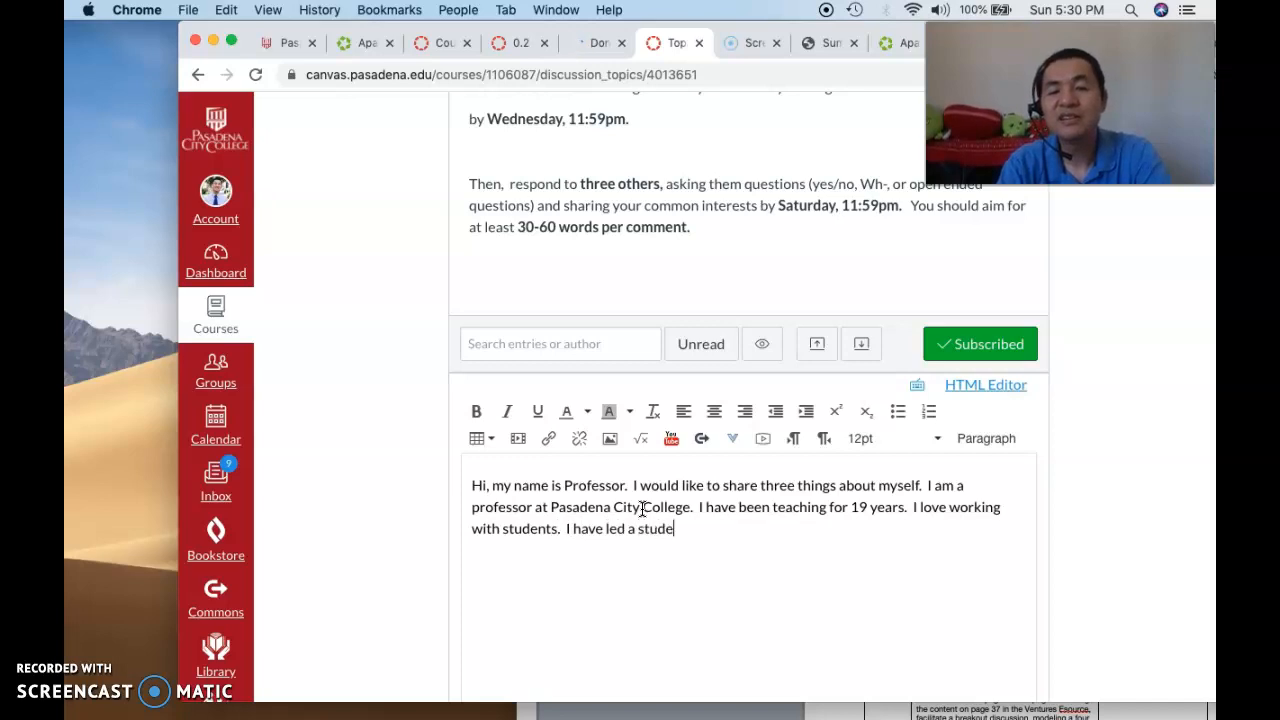
text(nt to the C)
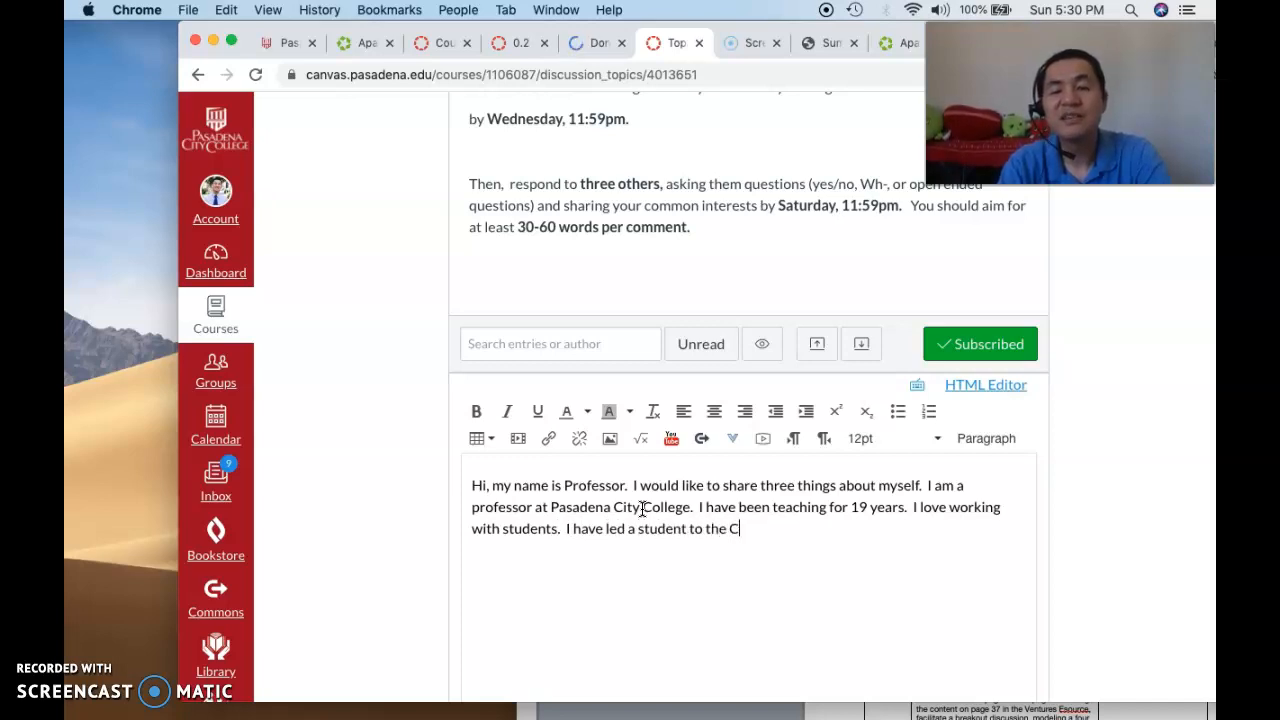
text(CTV Natio)
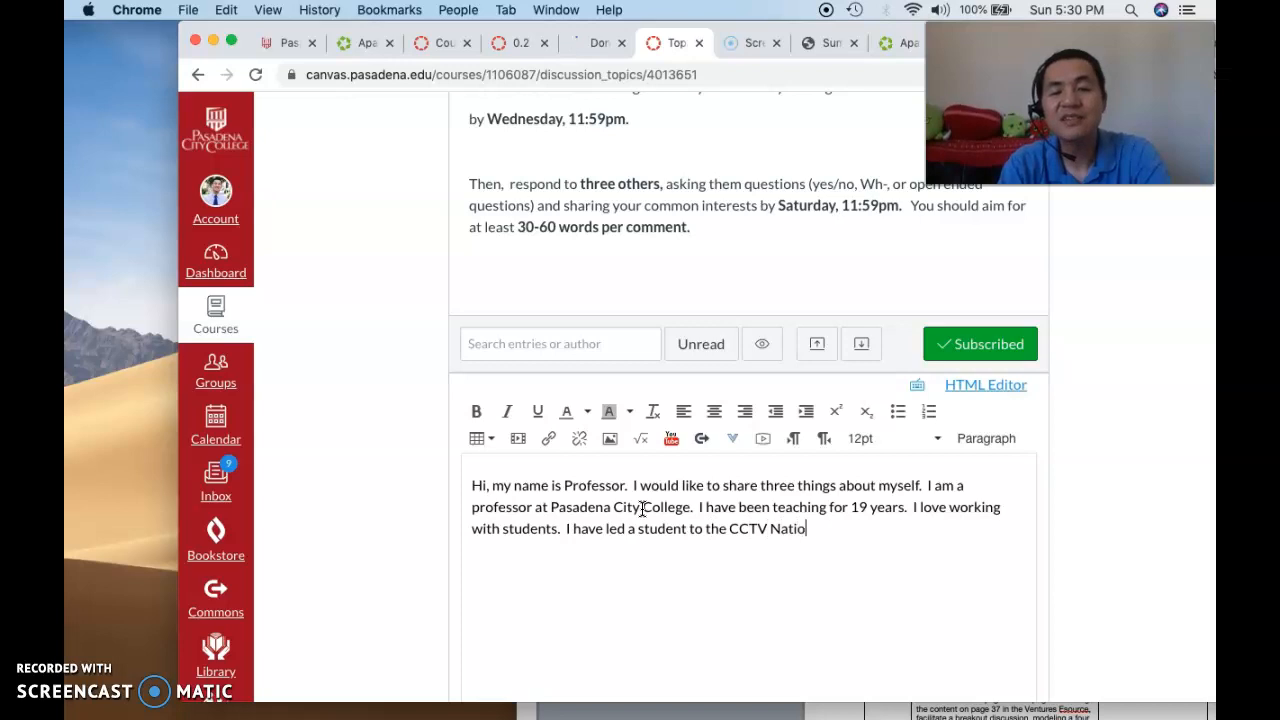
text(nal Speech )
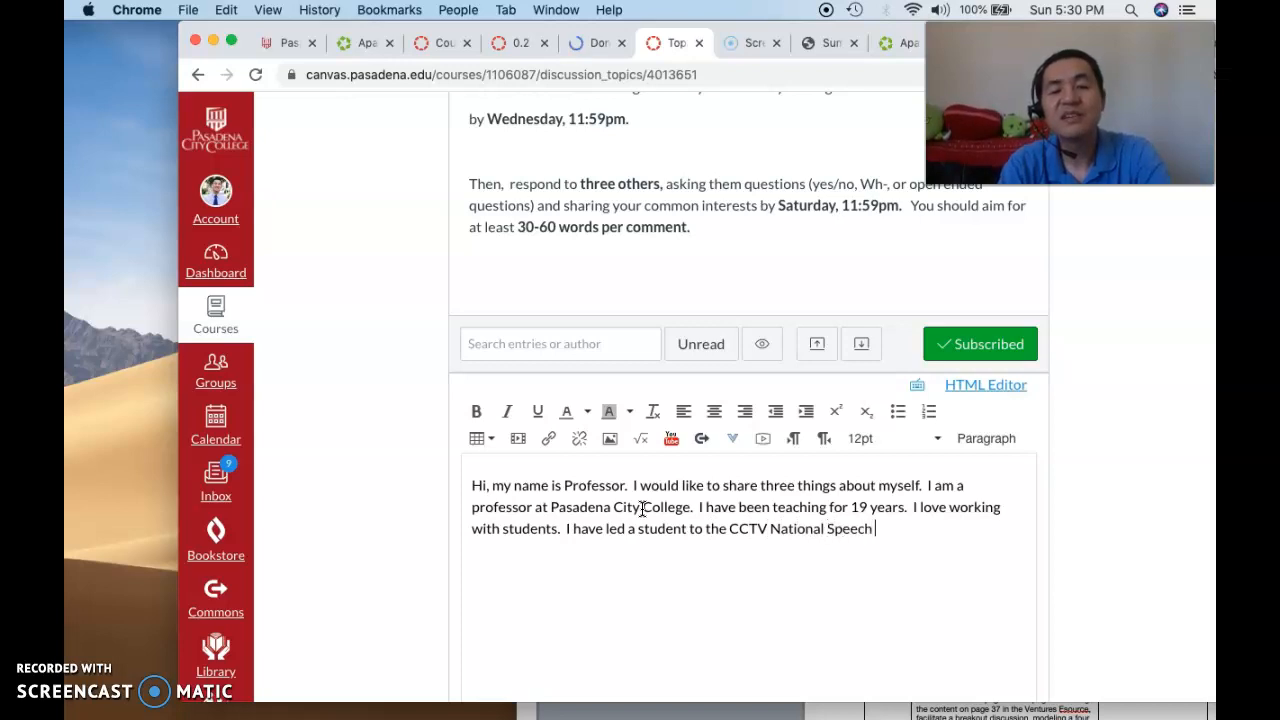
text(Finals Competitu)
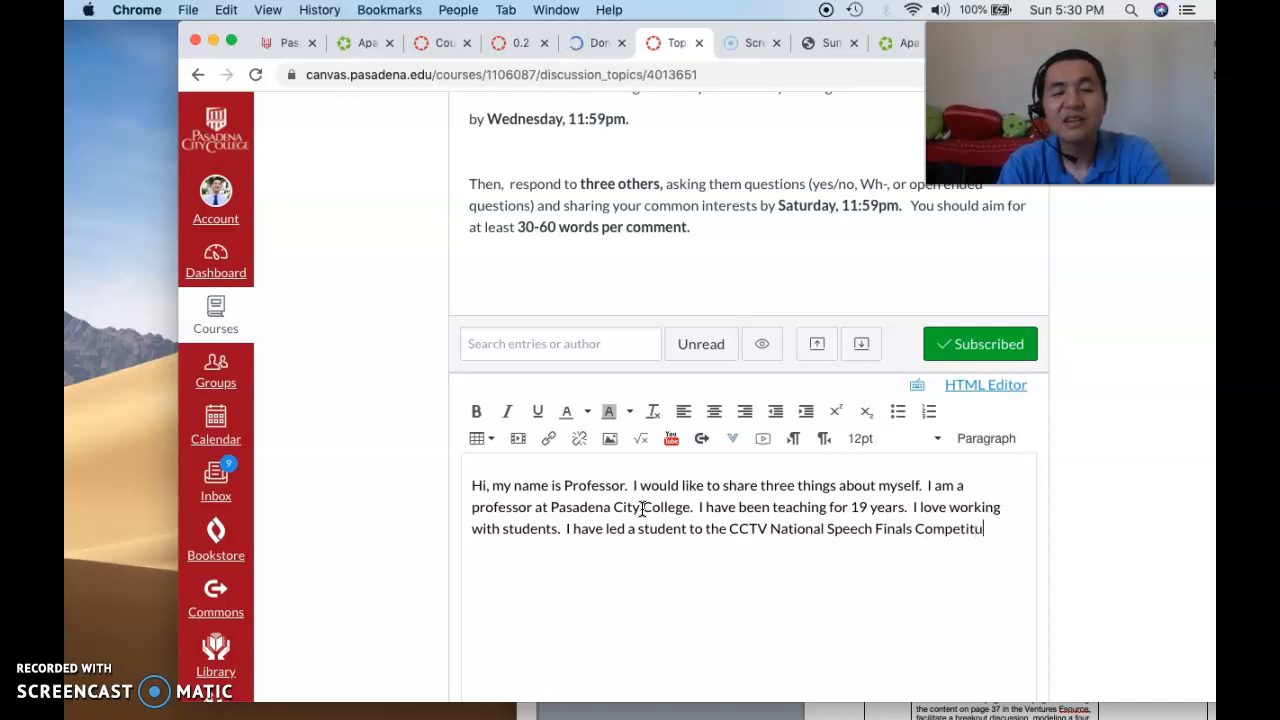
key(BackSpace)
text(ion, where )
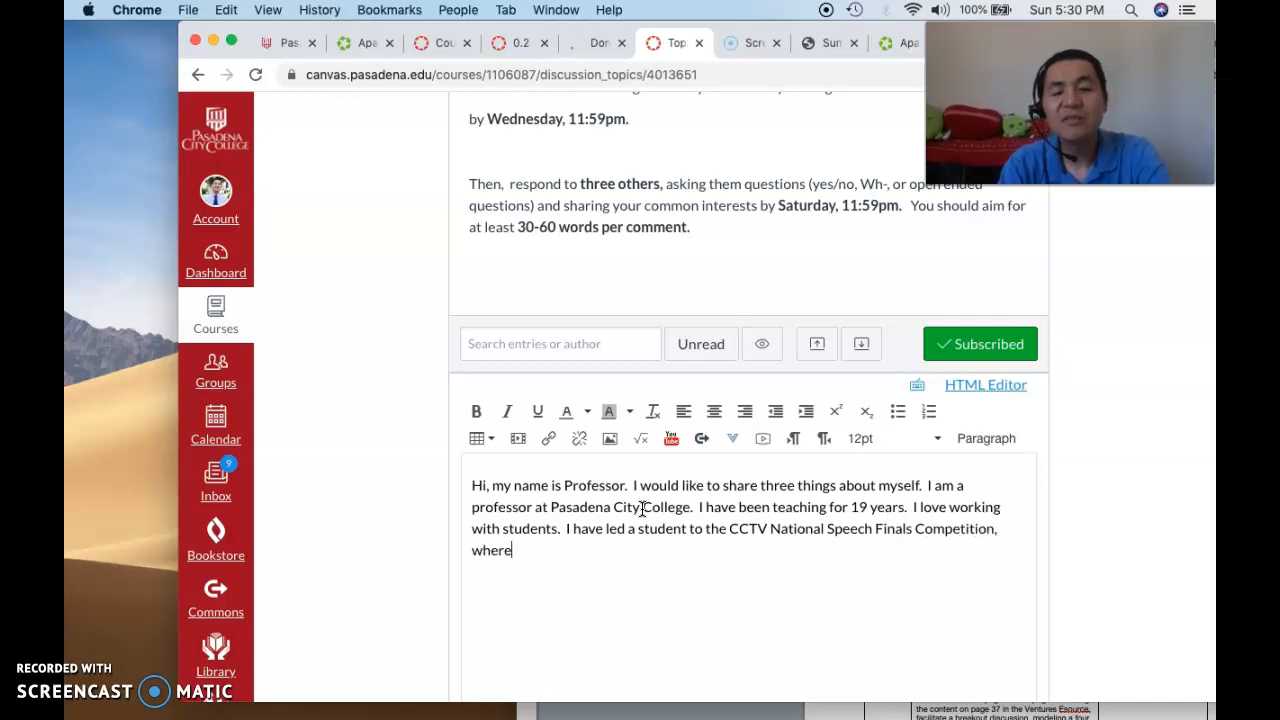
Step: Complete the competition sentence with "she earned second place in the nation of China."
text(she ear)
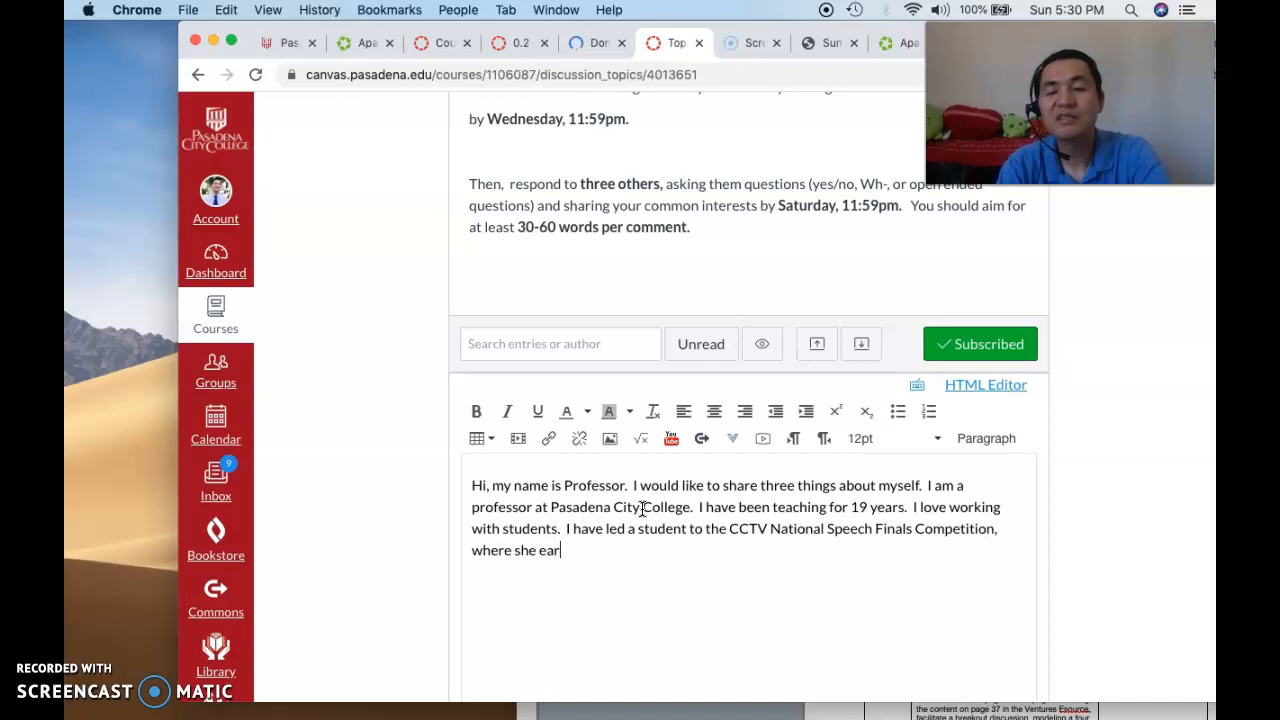
text(ned se)
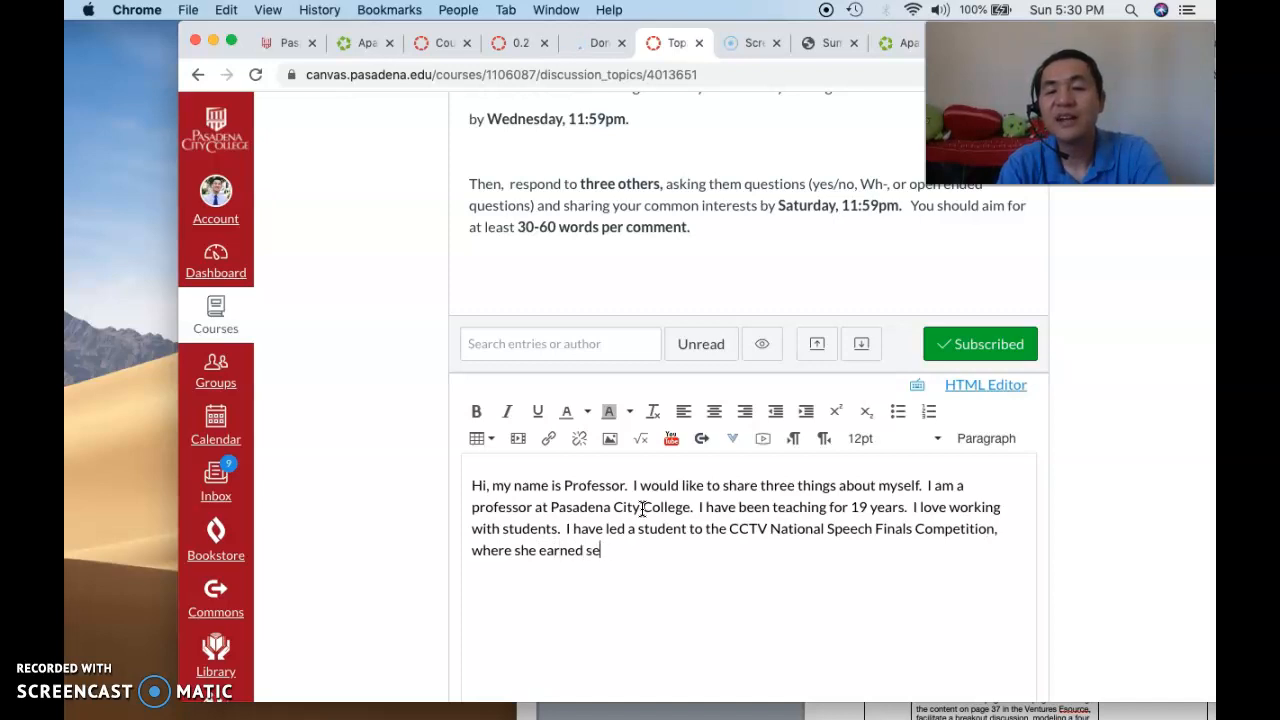
text(cond place in the Nation)
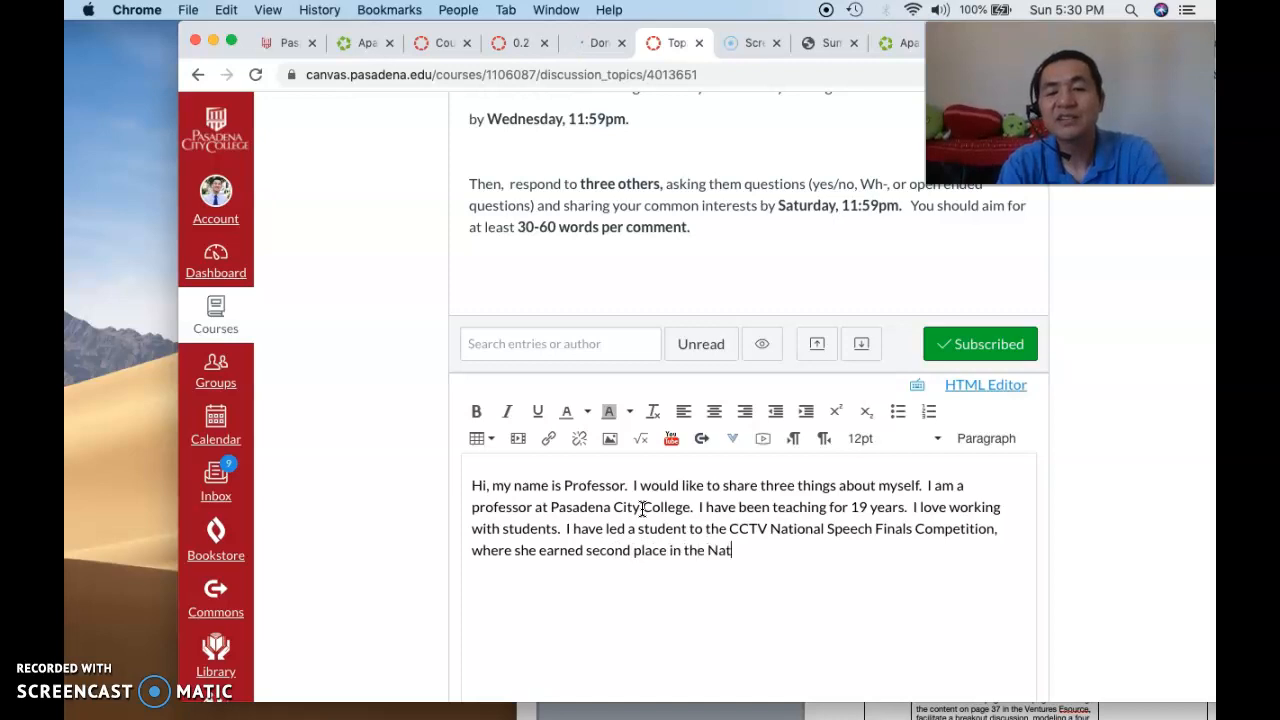
key(BackSpace)
key(BackSpace)
key(BackSpace)
key(BackSpace)
key(BackSpace)
text(nation of China.)
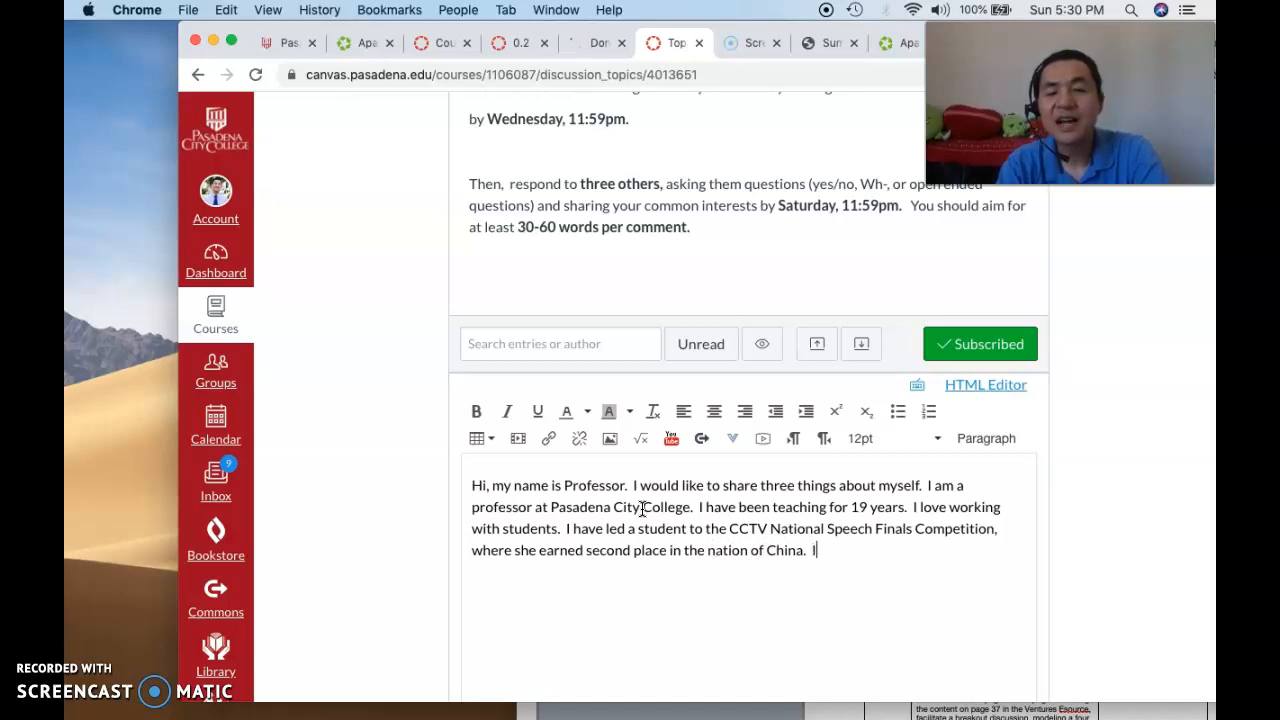
Step: Add "I also have a wonderful family. I am the husband of one wife." followed by "Her name is" and the wife's first name
text(  I also )
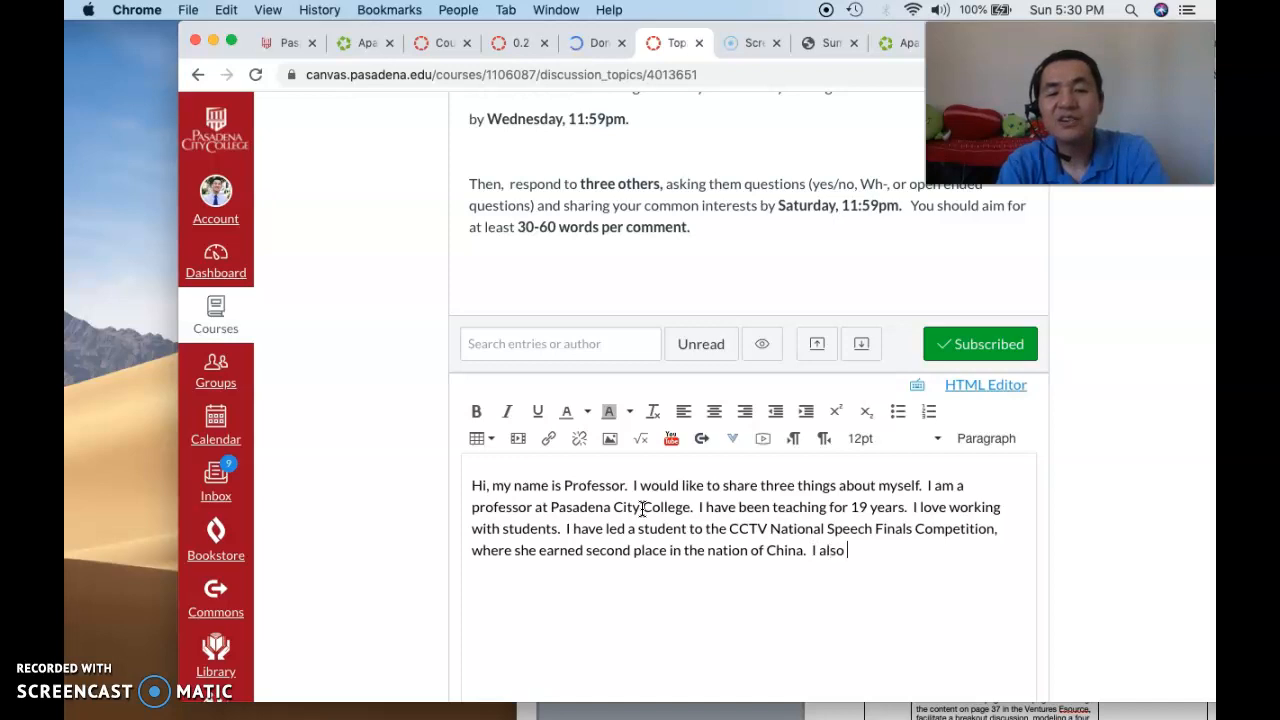
text(have a wonderf)
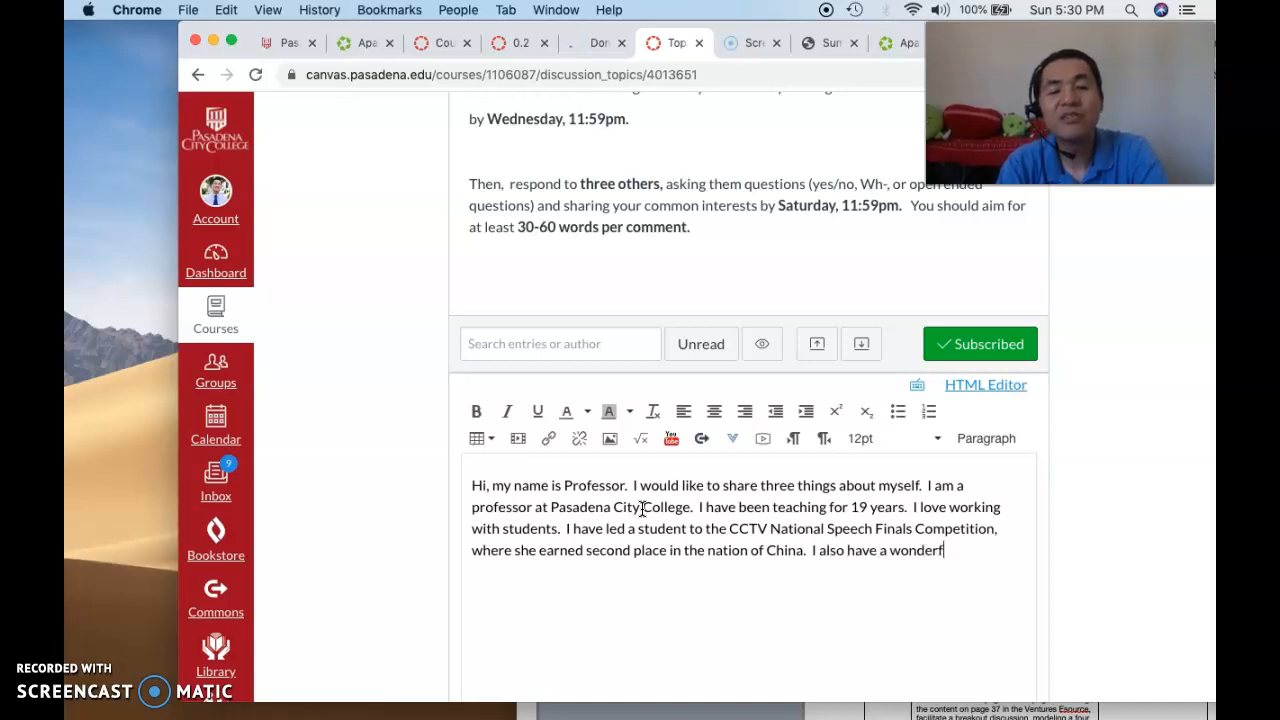
text(ul family)
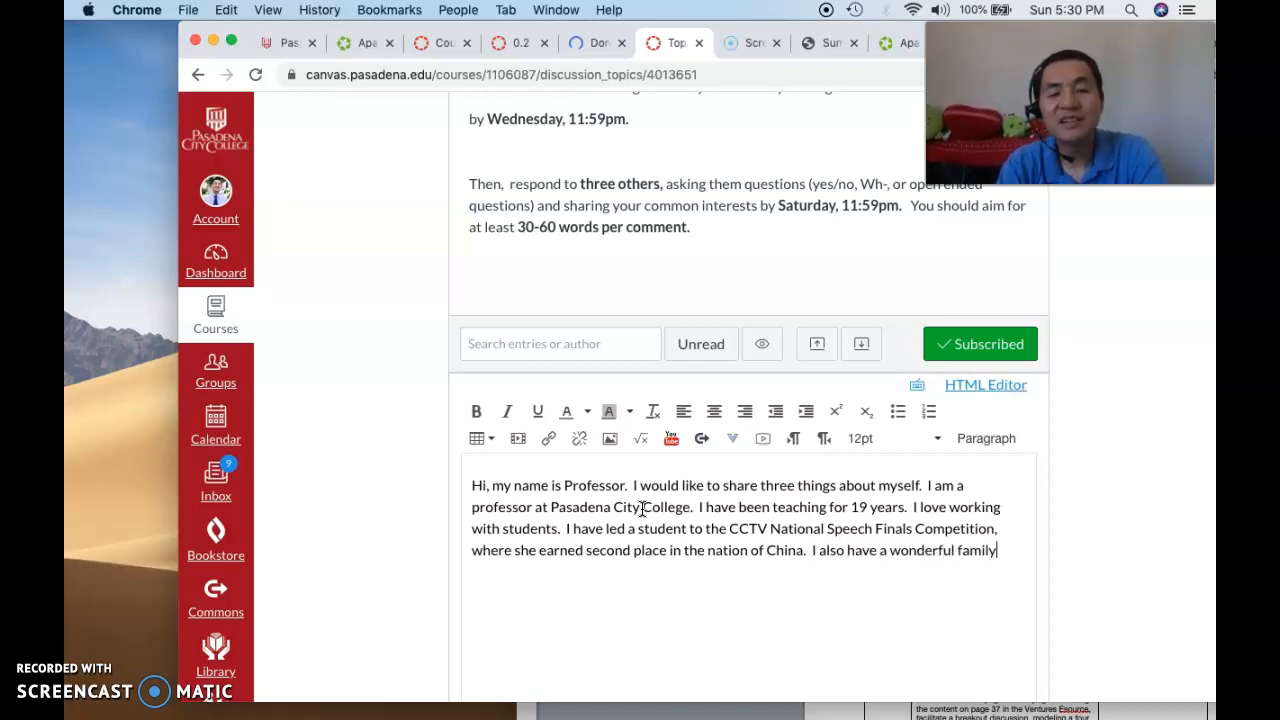
text(.  I am the husband of one wife)
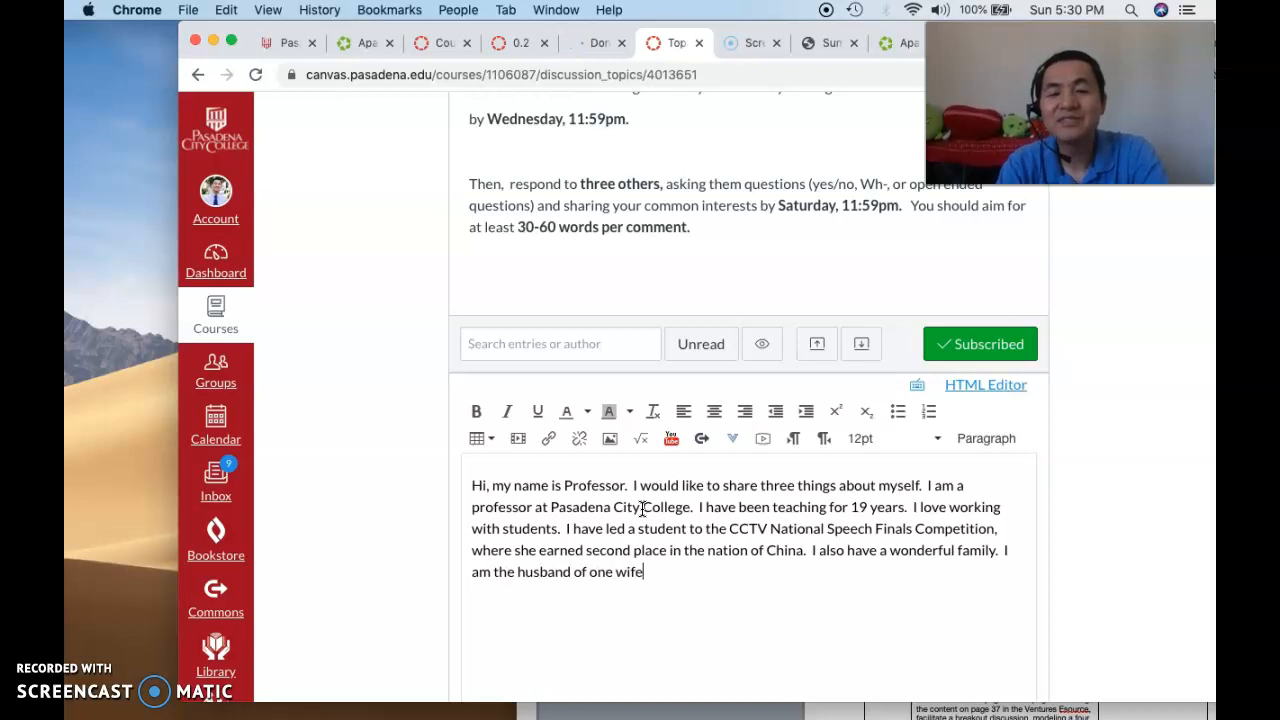
text(.  Her na)
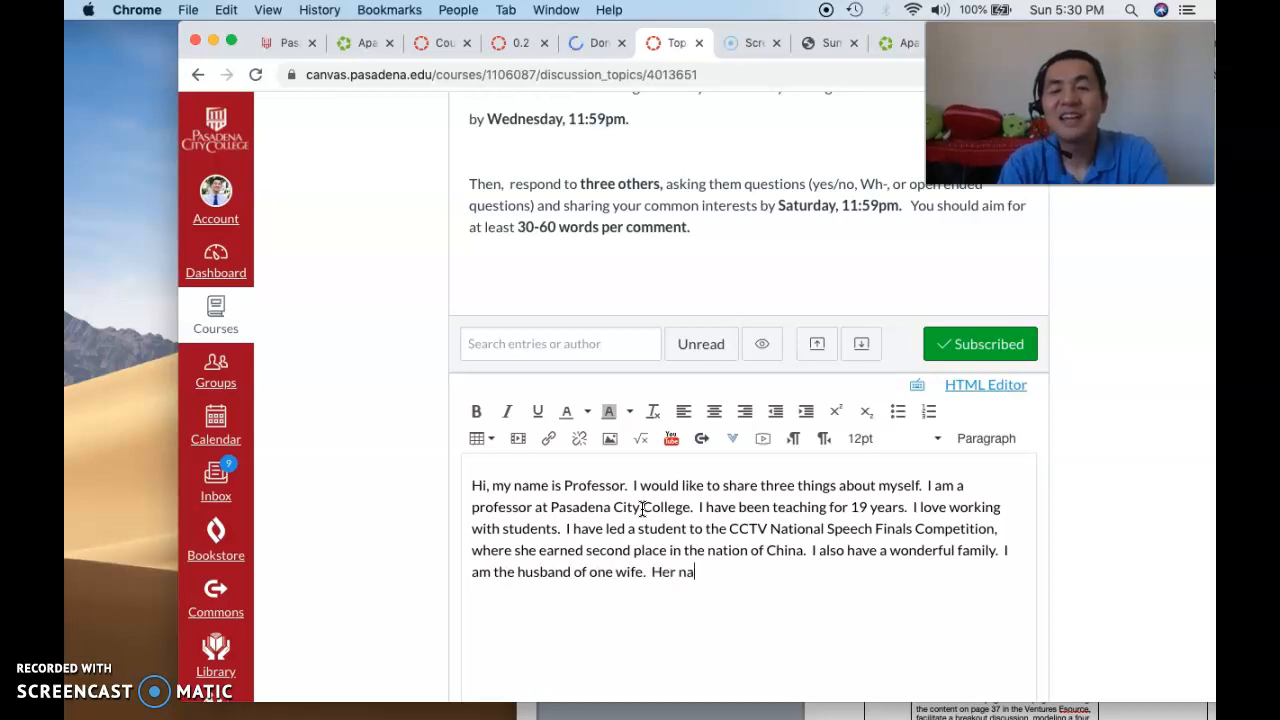
text(me is Rachel)
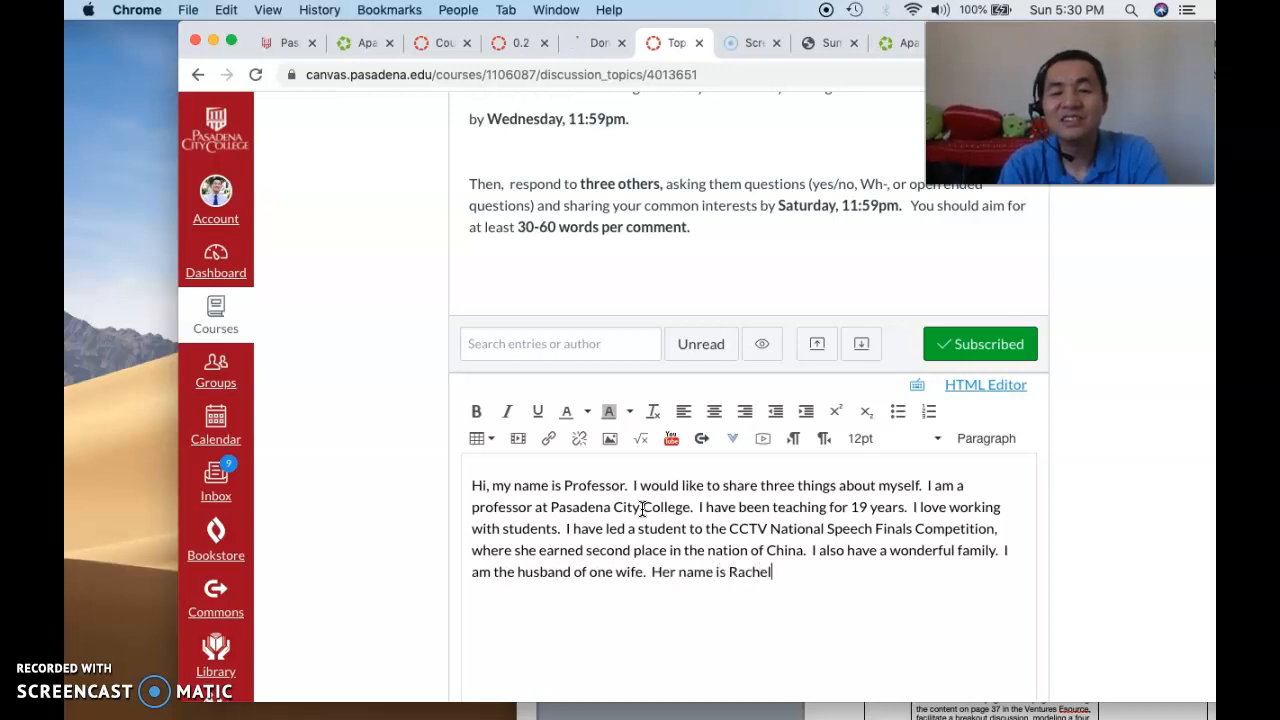
Step: End the sentence, add "I have two wonderful boys named" with the sons' first names, and follow it with "They are a joy to me."
text(.  I ha)
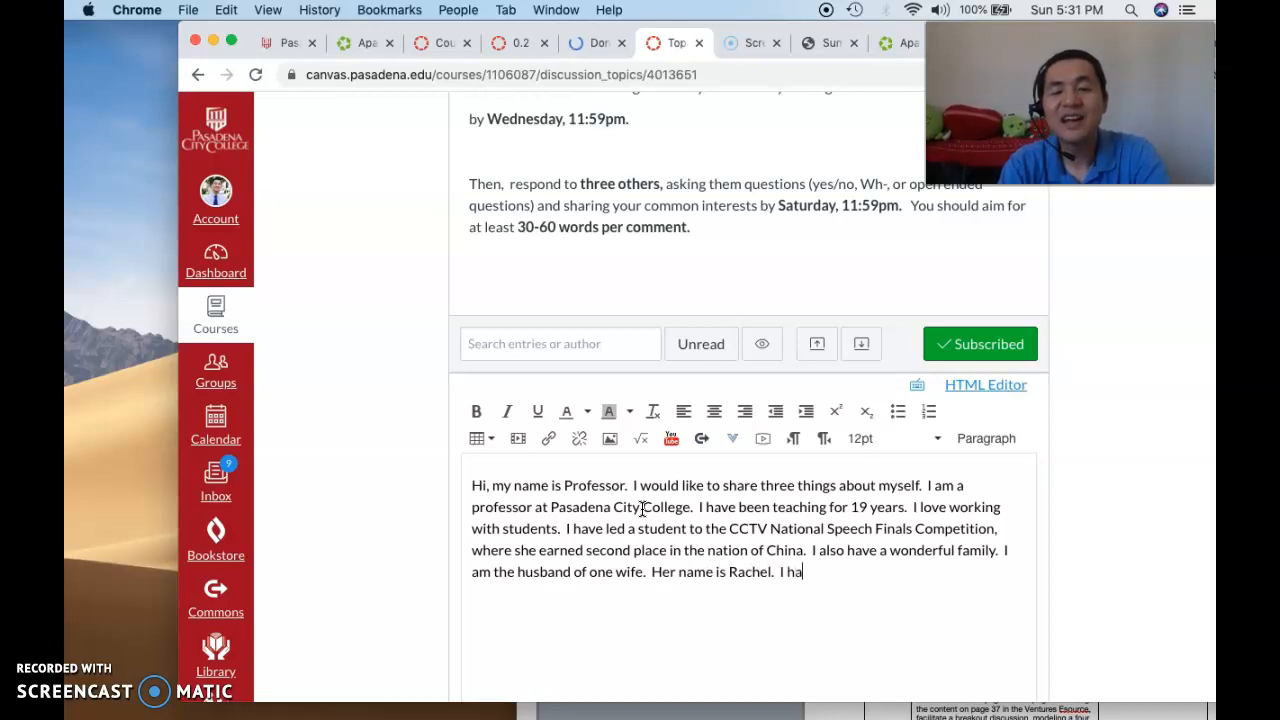
text(ve two wond)
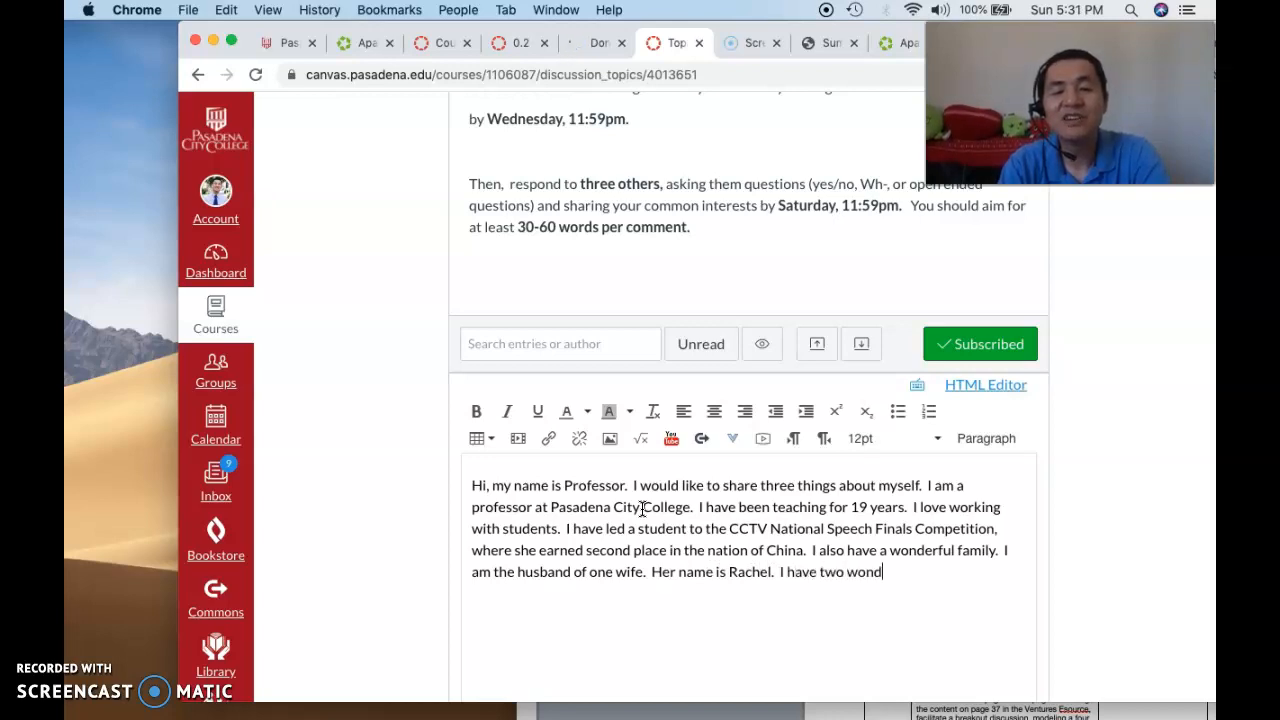
text(erful boys)
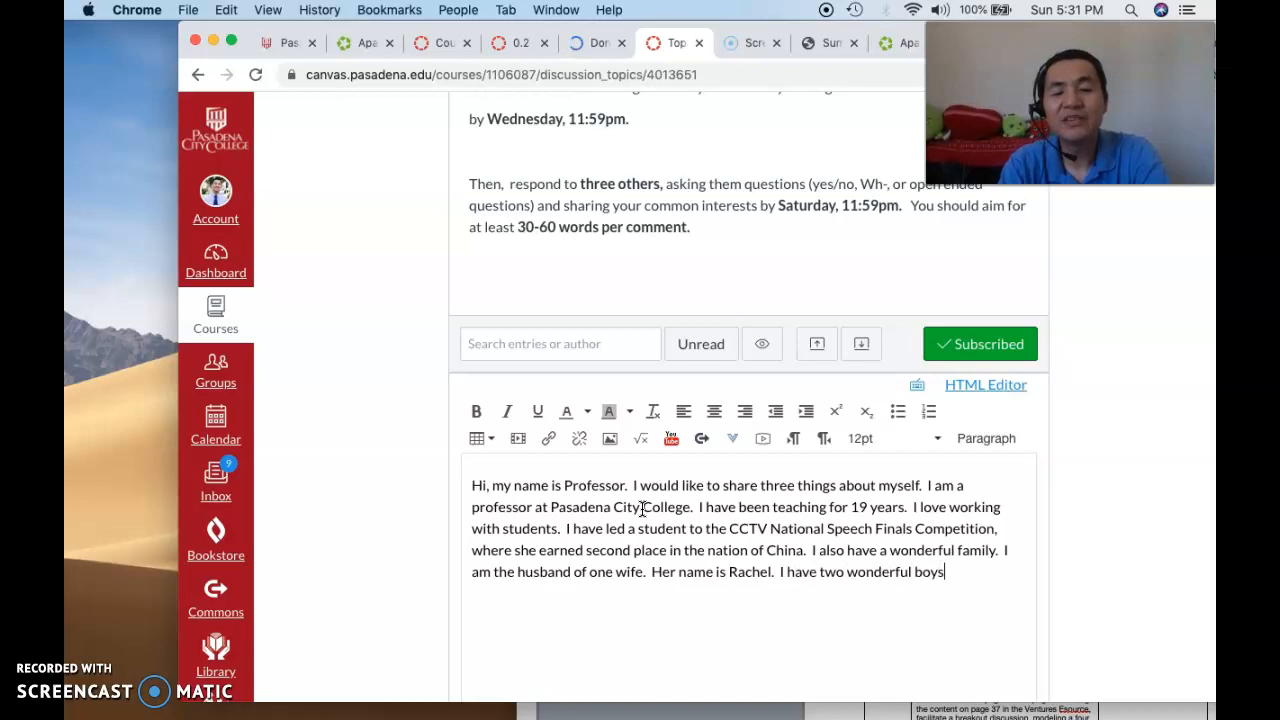
text( named Ian and Ell)
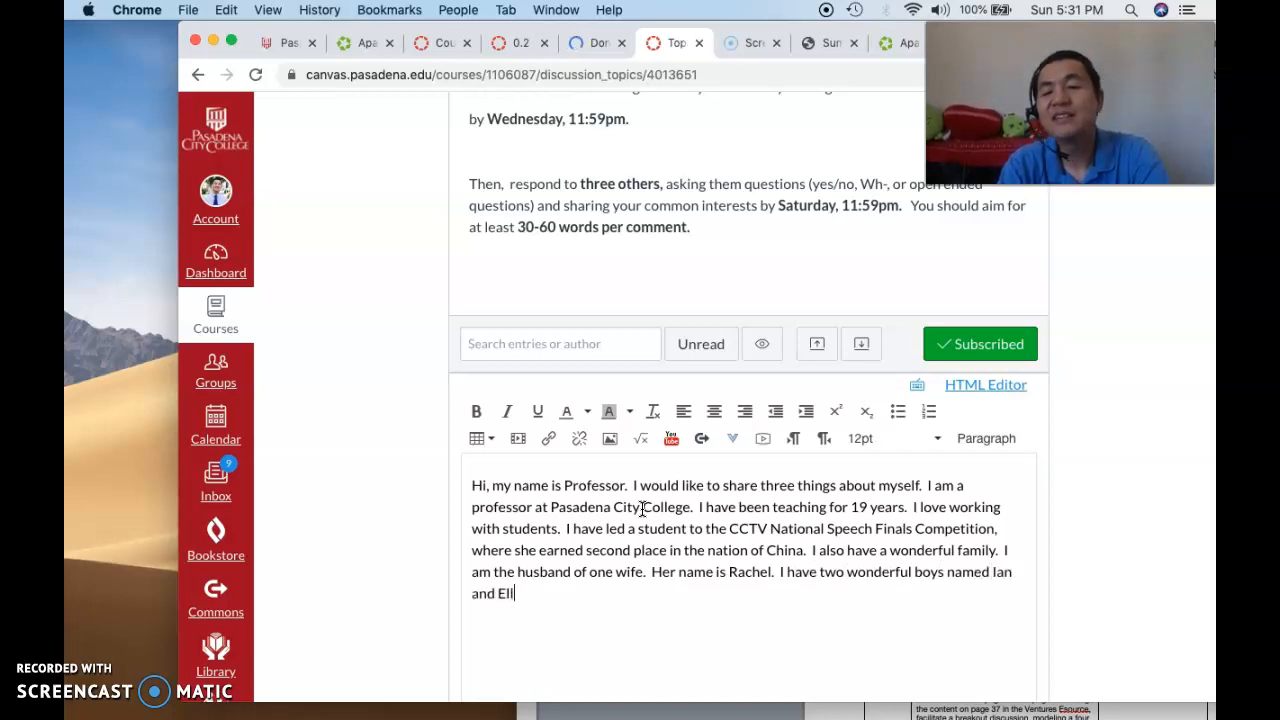
text(iott.  T)
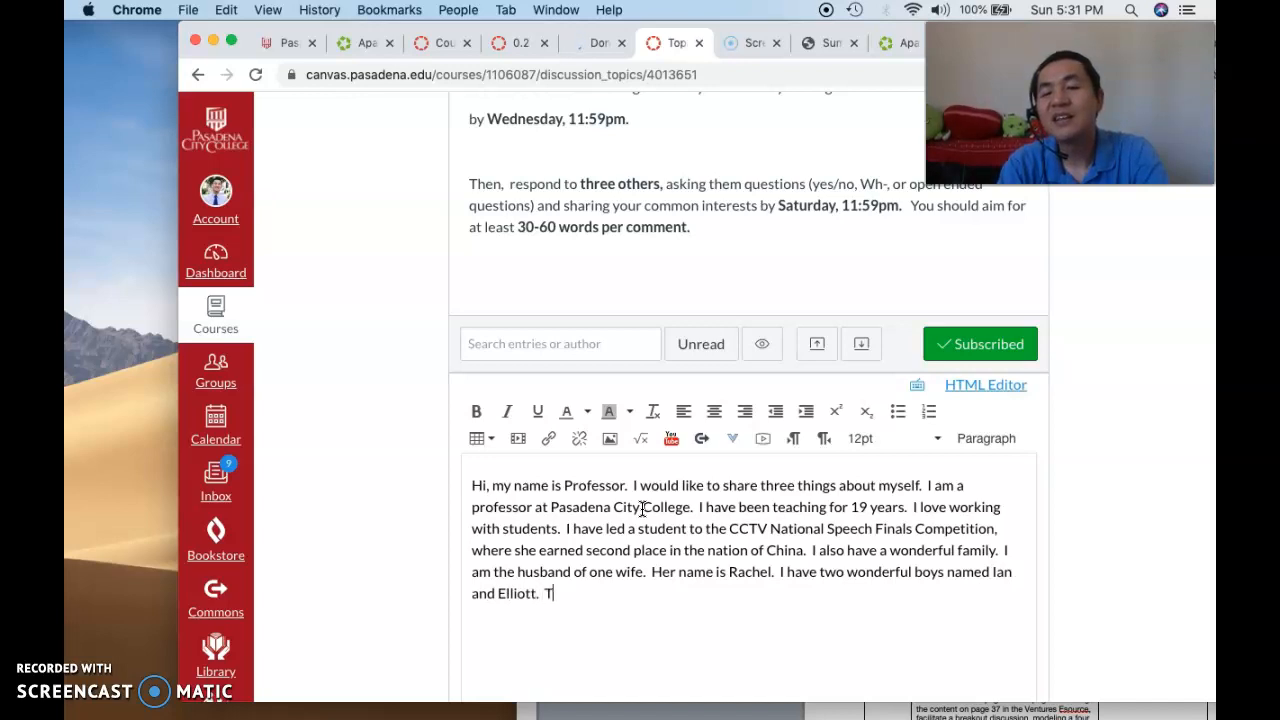
text(hey are a joy to me.)
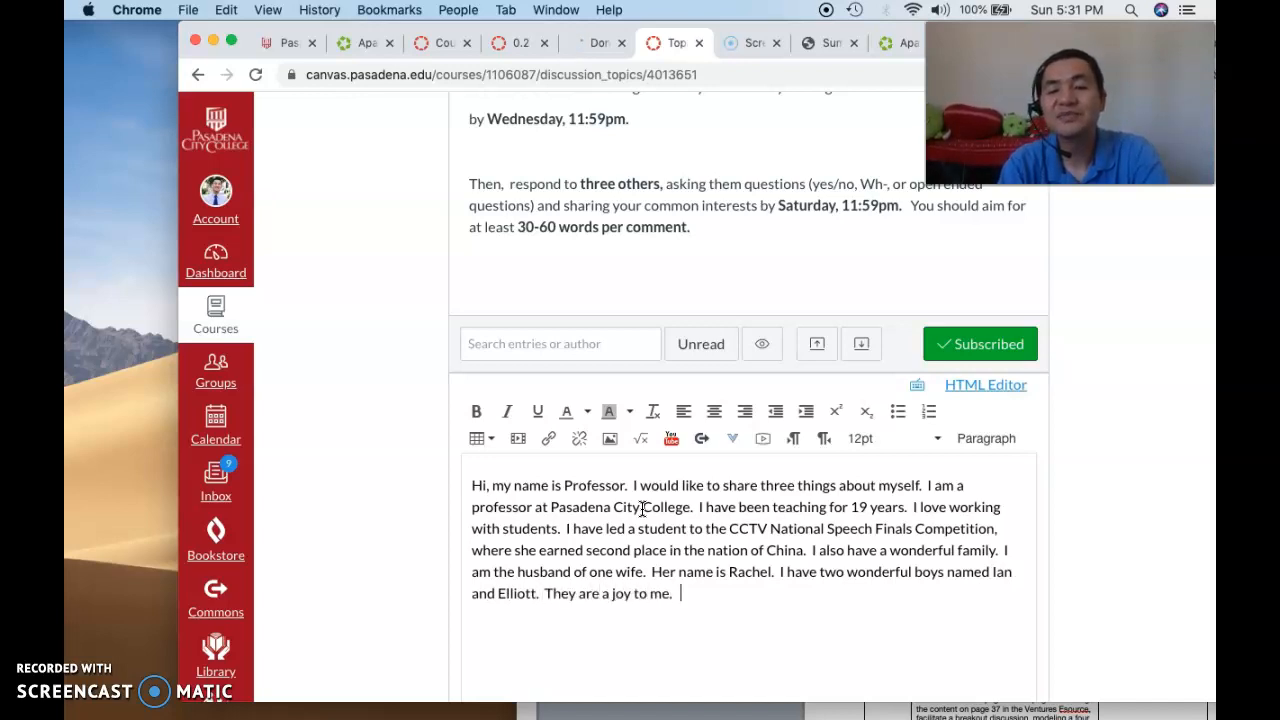
Step: Check the assignment questions and start a new paragraph in the reply with "I have one goal for myself and one goal for the students this semes"
scroll(627, 316, up, 2)
scroll(625, 309, up, 3)
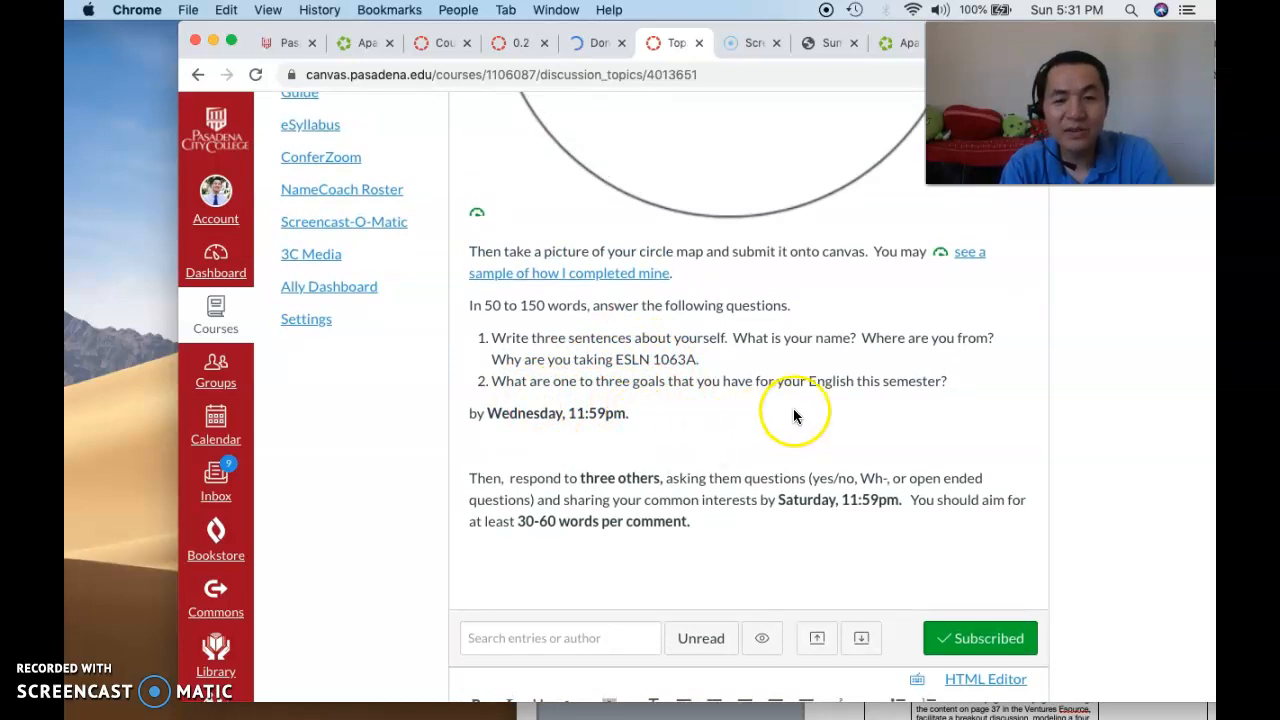
scroll(868, 402, down, 4)
scroll(885, 336, down, 7)
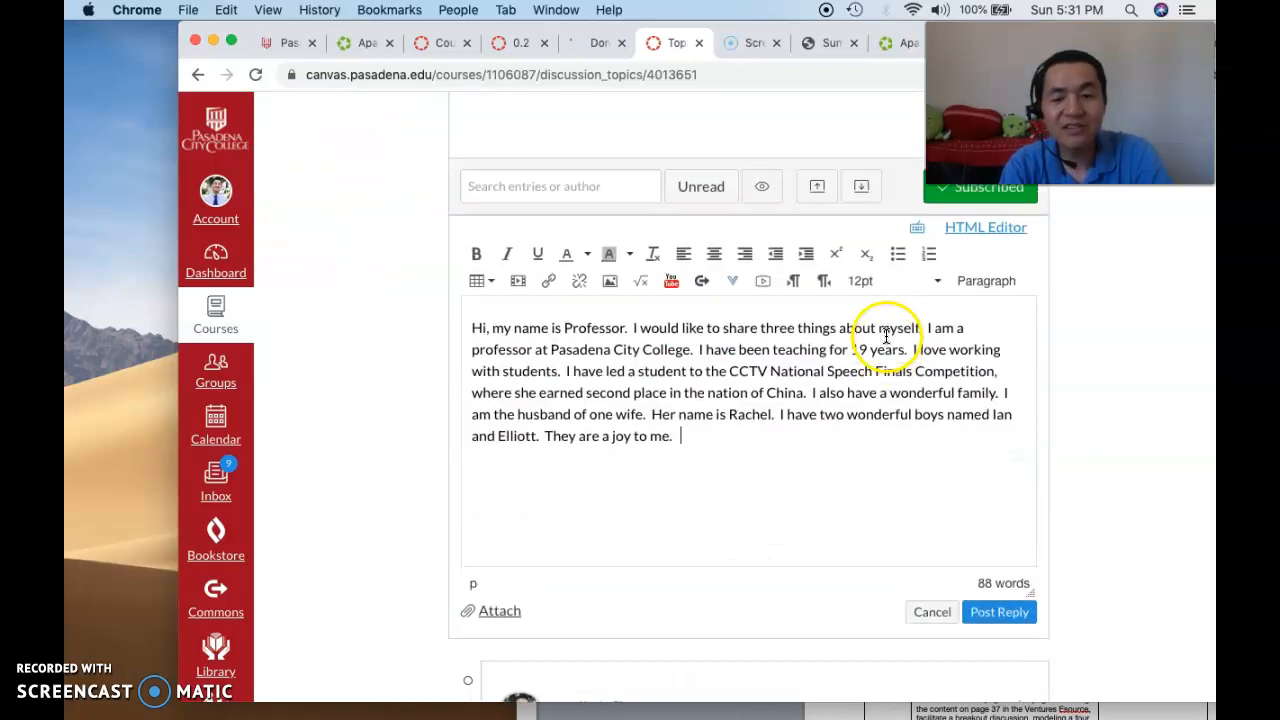
click(755, 424)
key(Return)
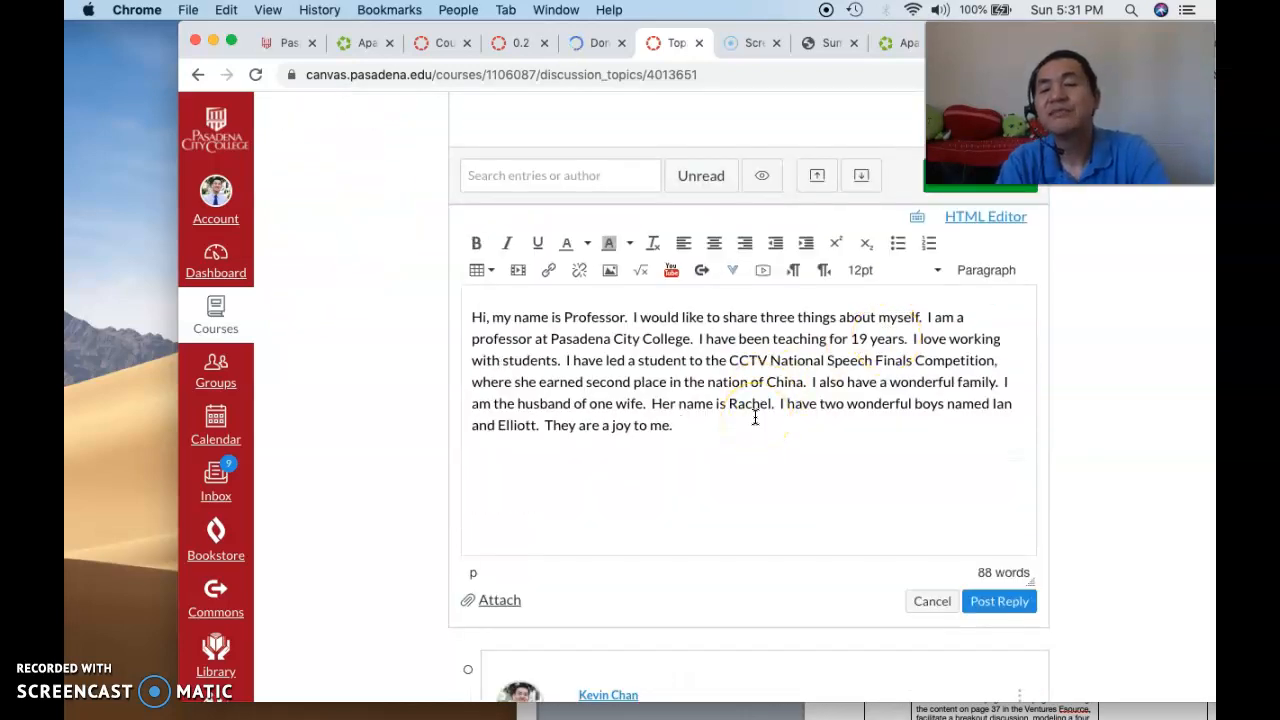
text(I have)
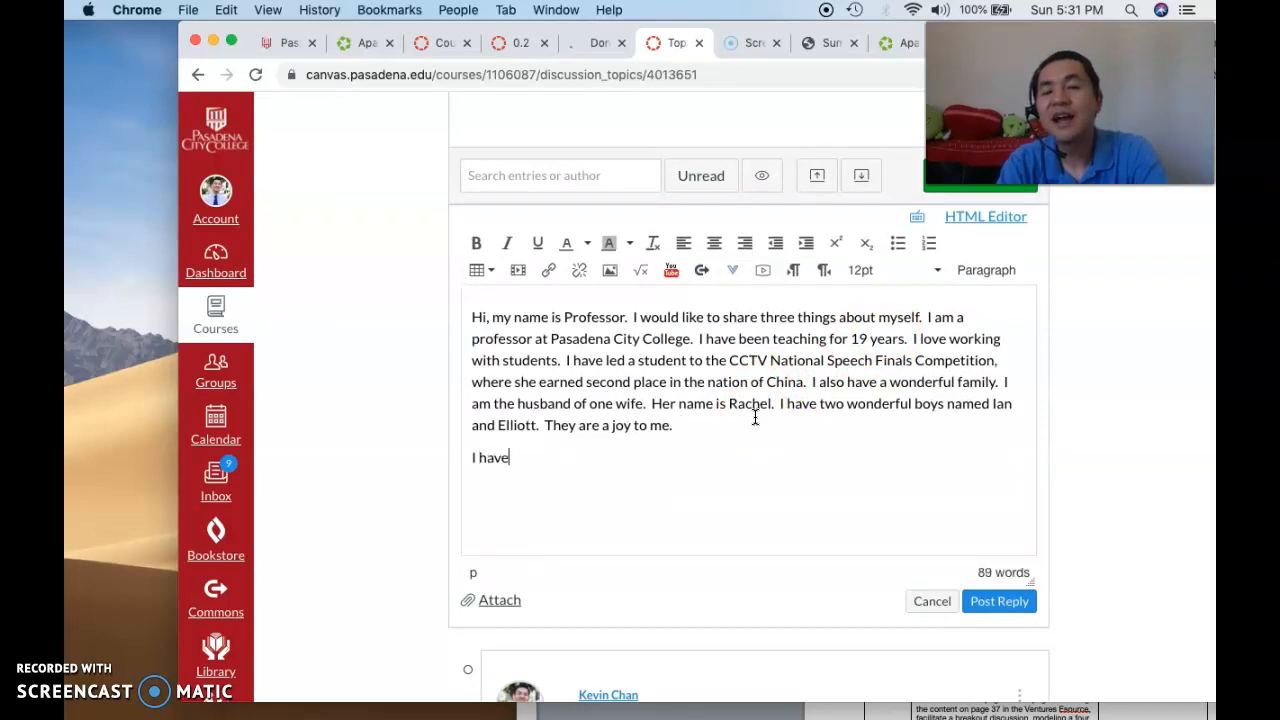
text( one goal for)
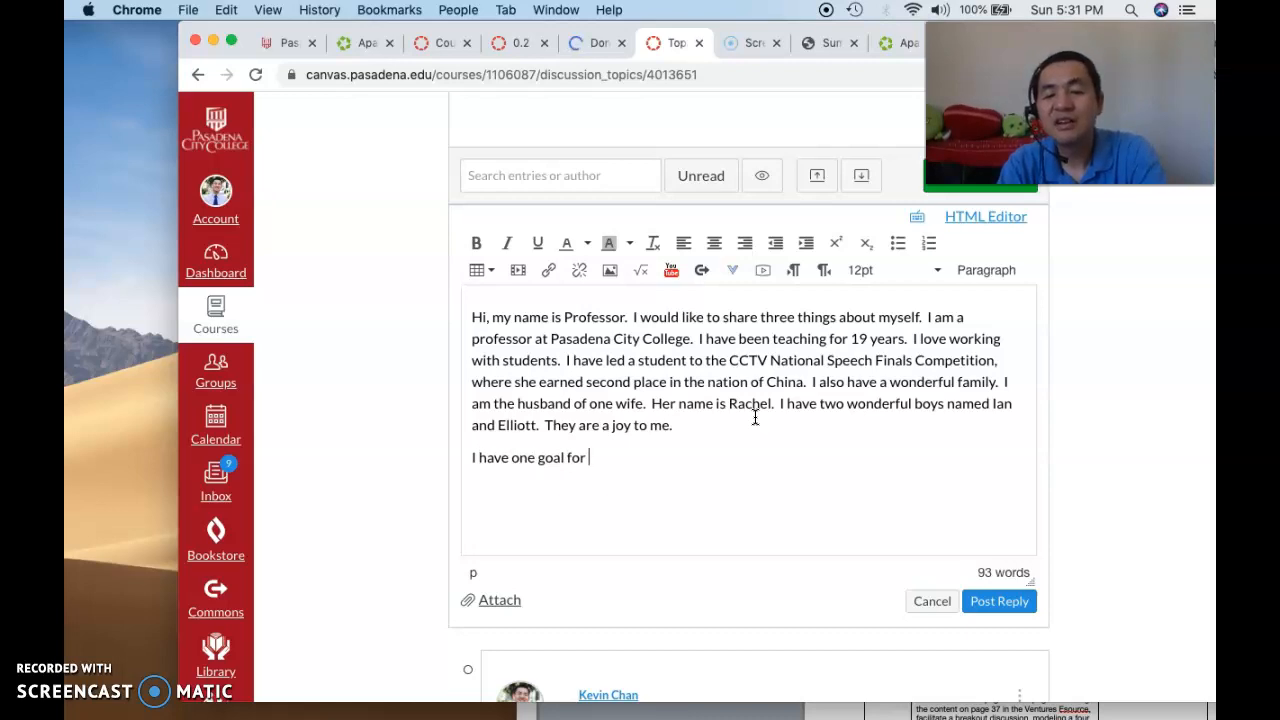
text(myse)
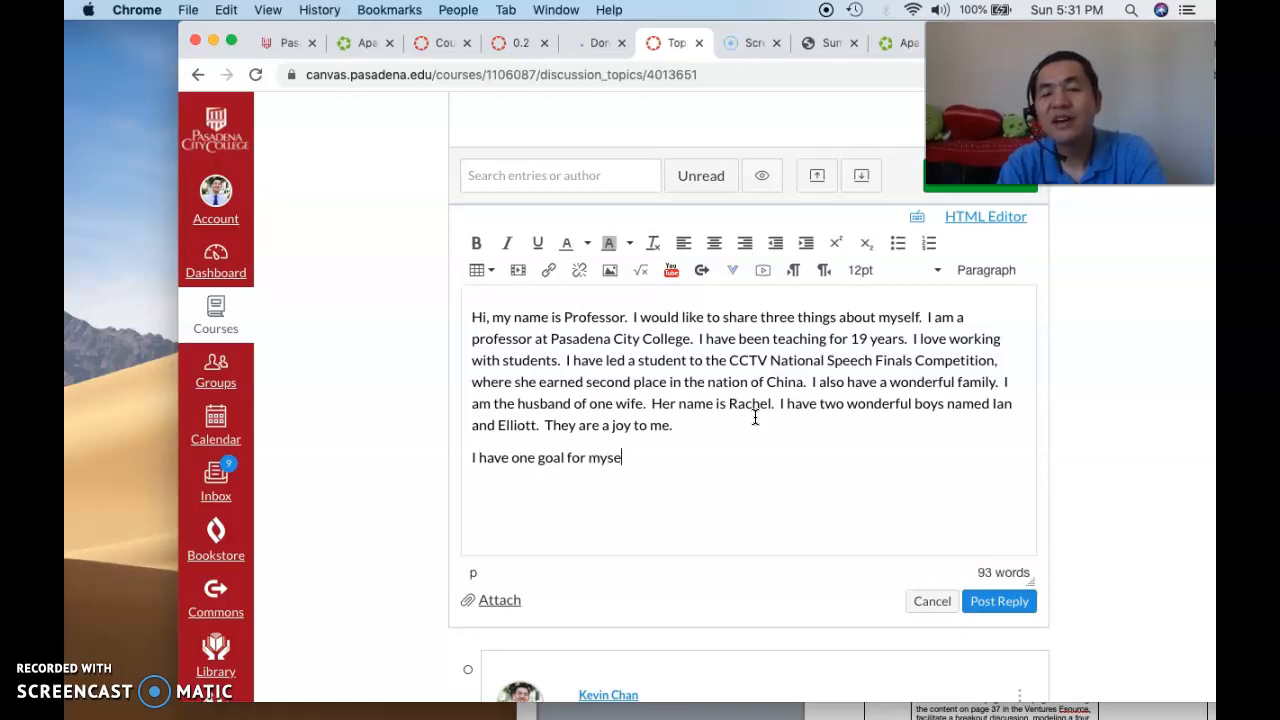
text(lf and one g)
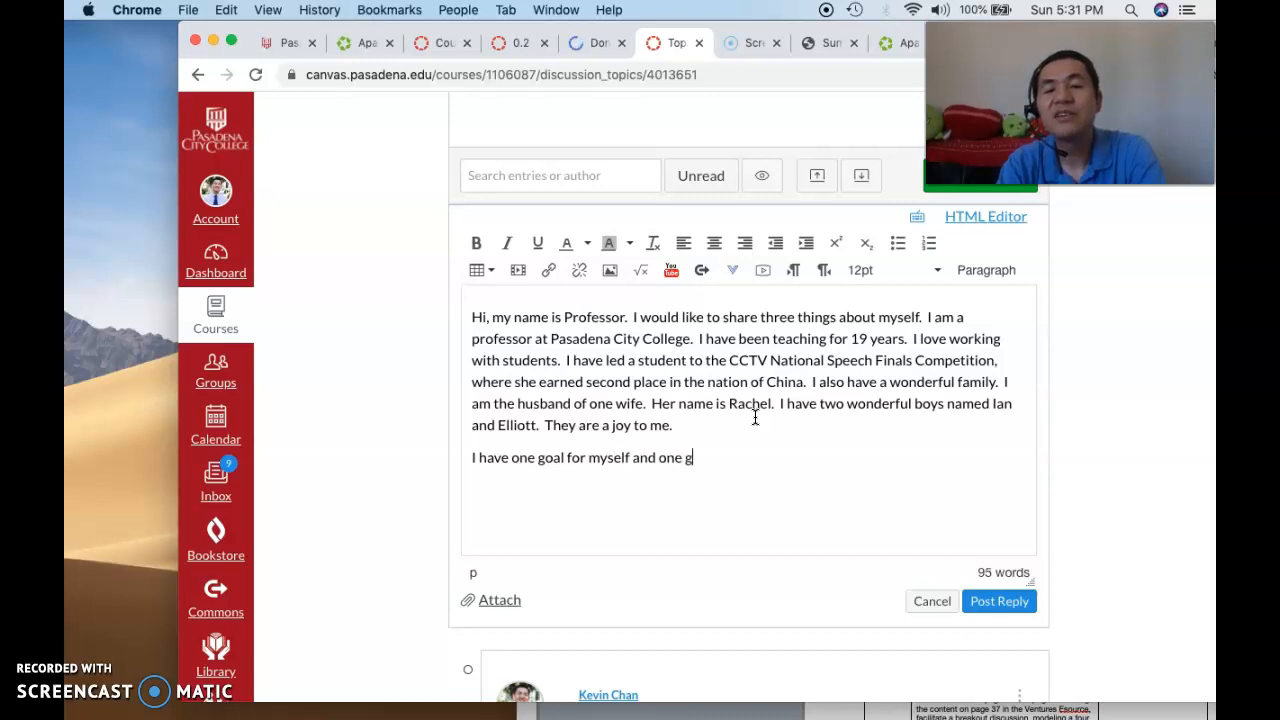
text(oal for the studen)
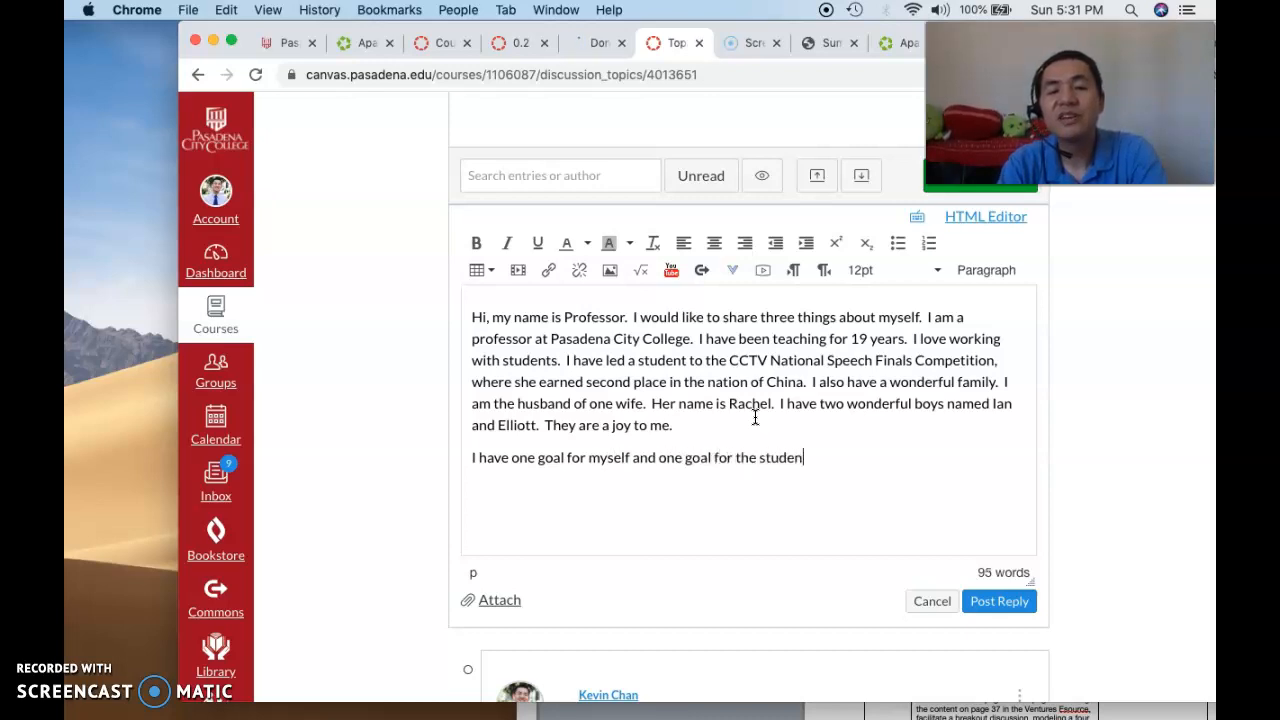
text(ts this semes)
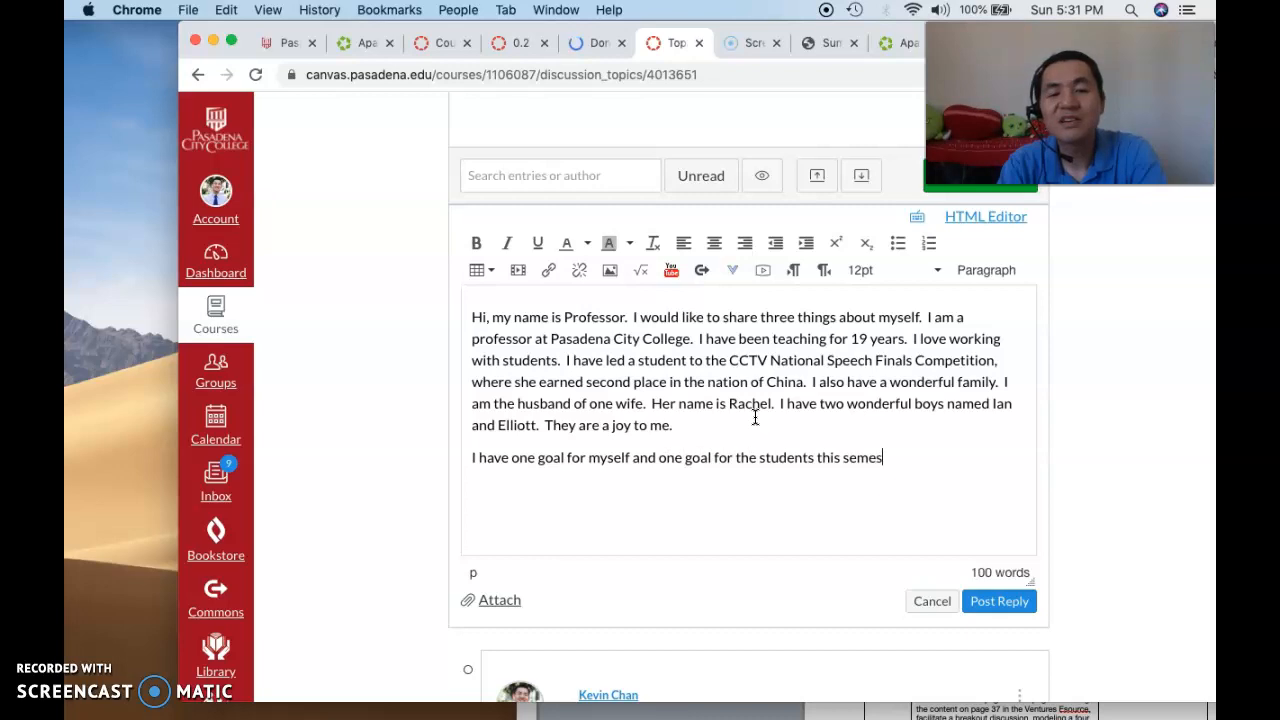
Step: Complete the word "semester." and add "I plan to develop myself as an online teacher in order to help my students succeed."
text(ter.  I plan to develop m)
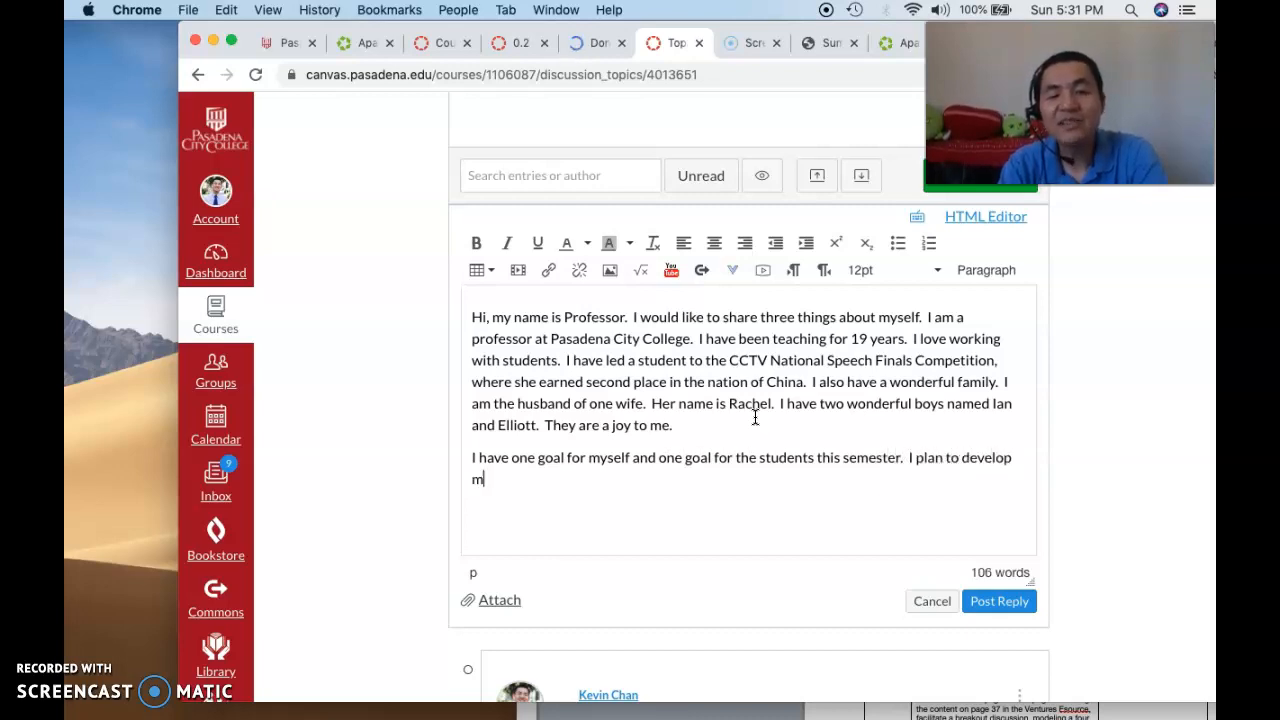
text(yself as an)
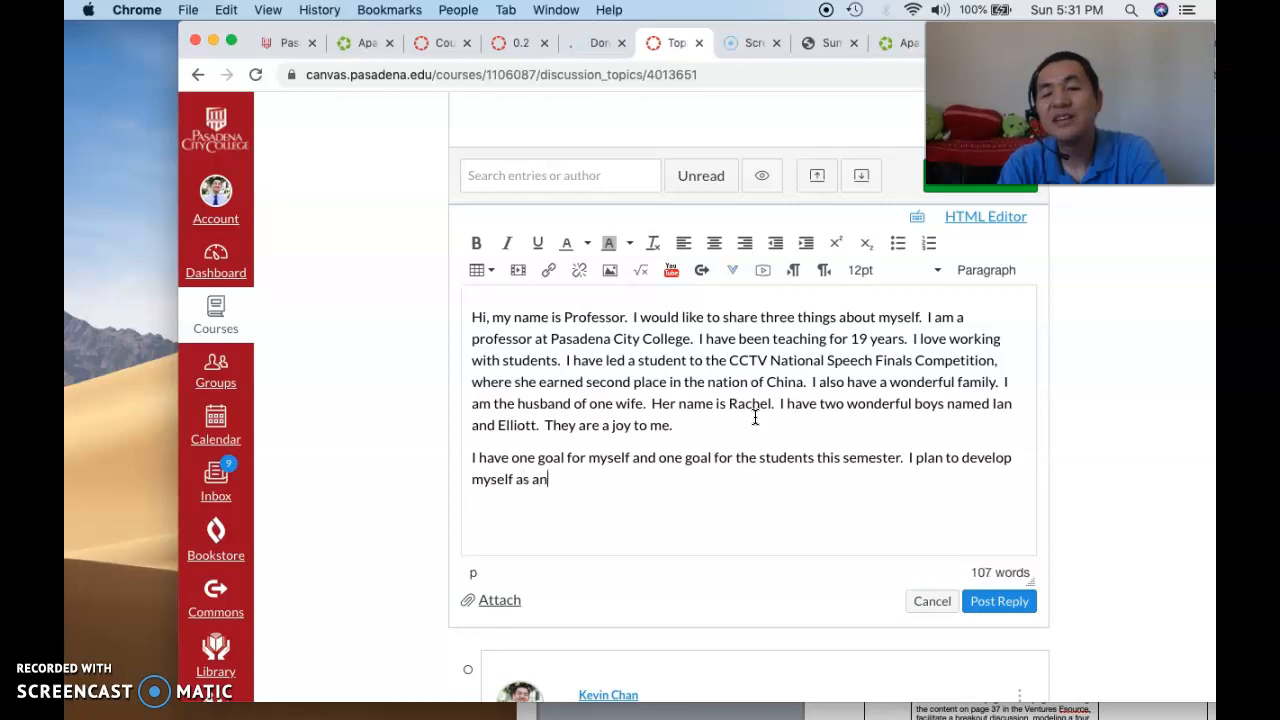
text( online teacher)
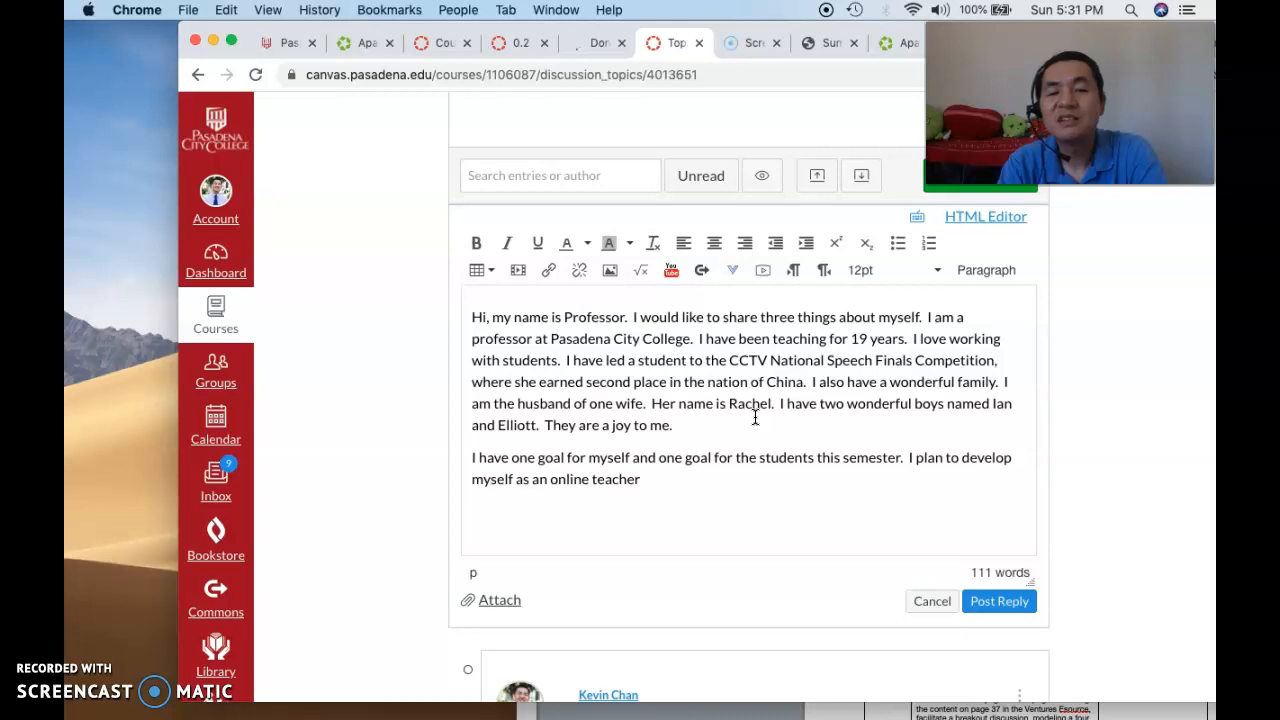
text( in order to help )
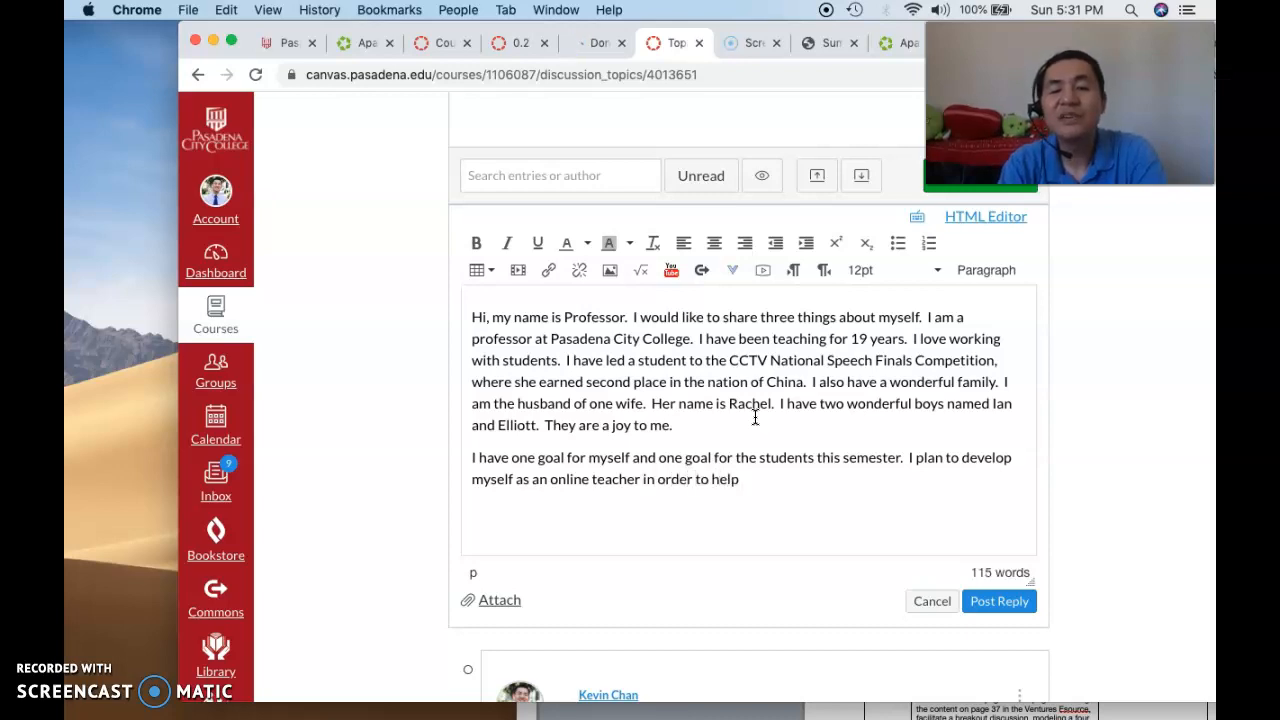
text(my students s)
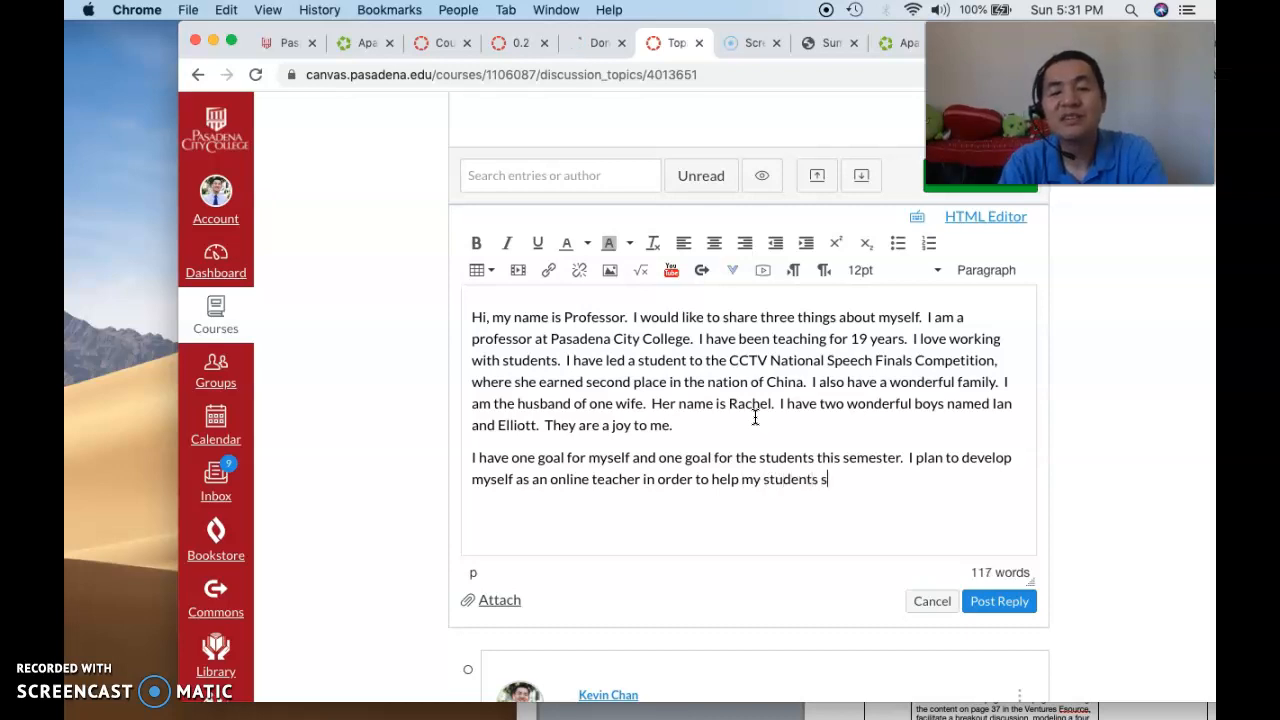
text(ucceed. )
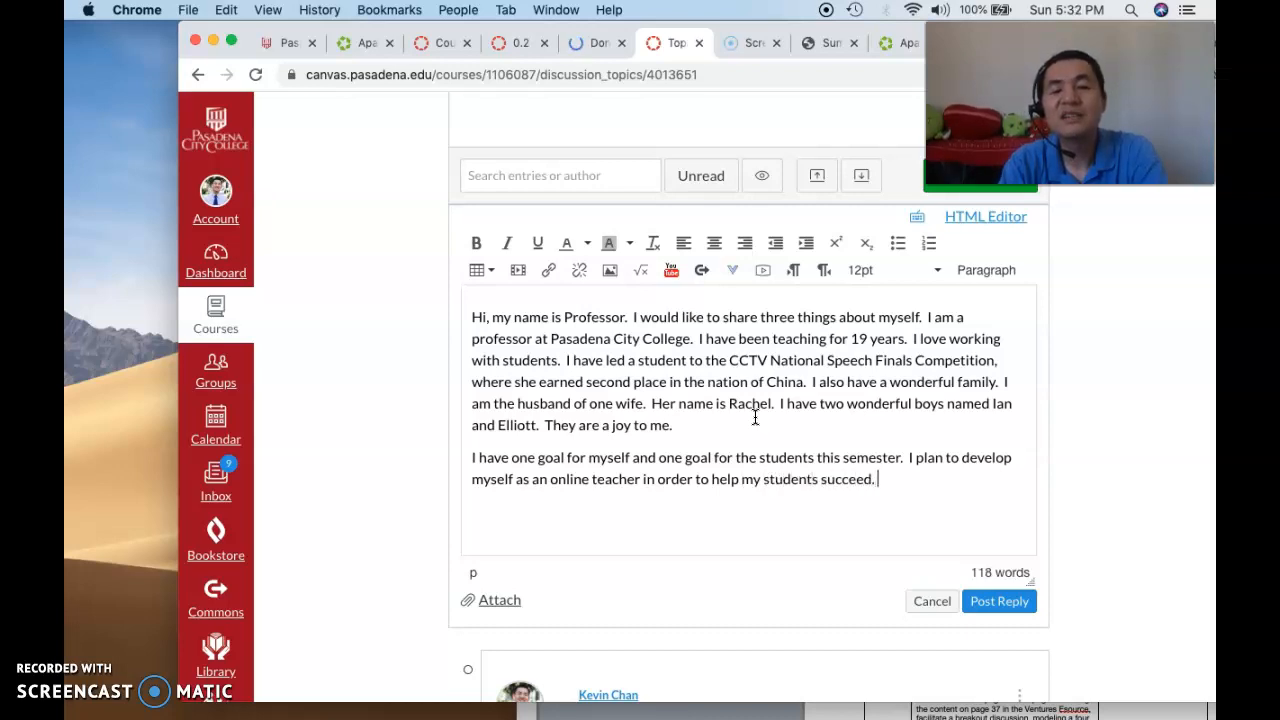
Step: Add the sentence "My goal for the students is that they would have fun and enjoy learning this semester."
text(My goal)
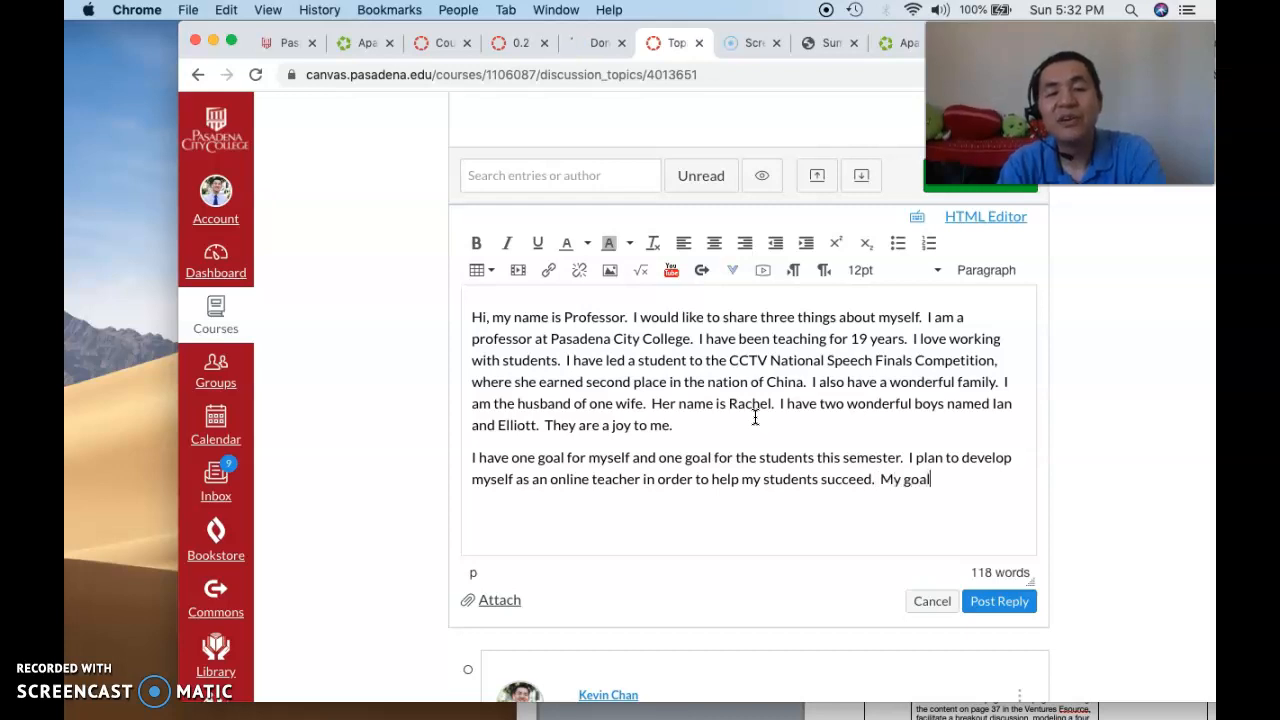
text( for thew st)
key(BackSpace)
key(BackSpace)
key(BackSpace)
key(BackSpace)
text(as an online teacher in order to help my students succee)
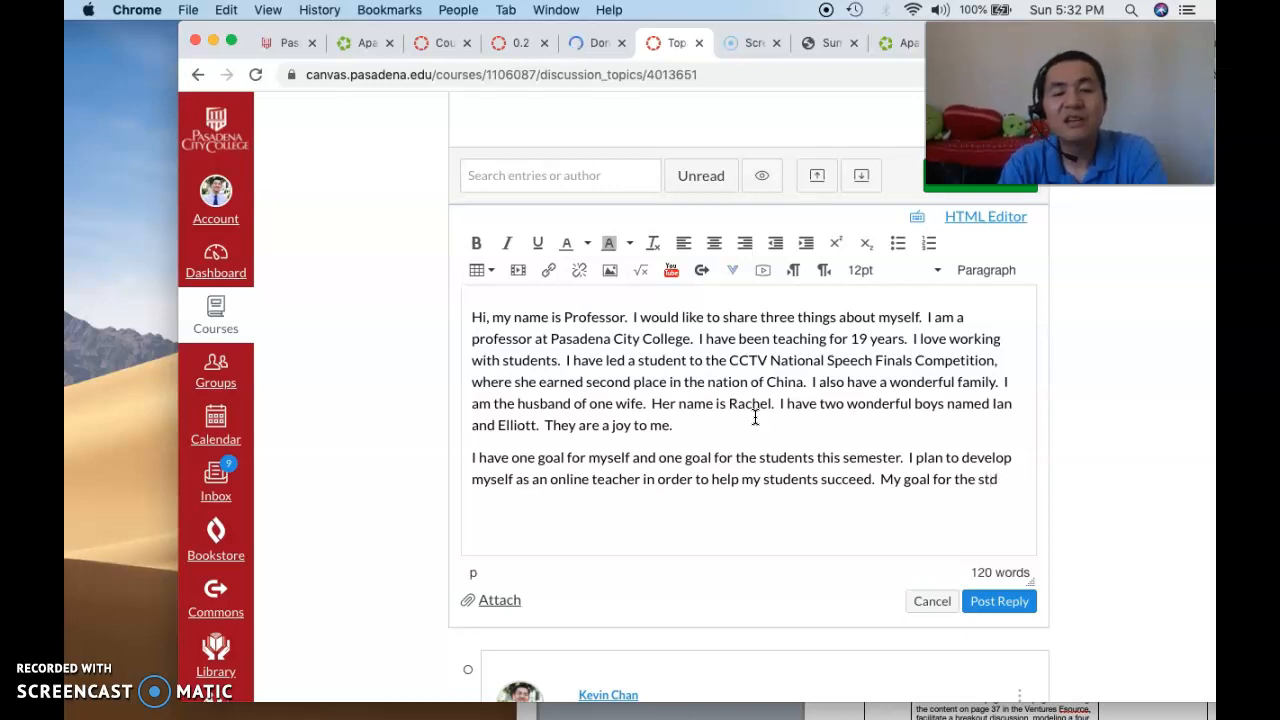
text(d.  My goal for the students is tha)
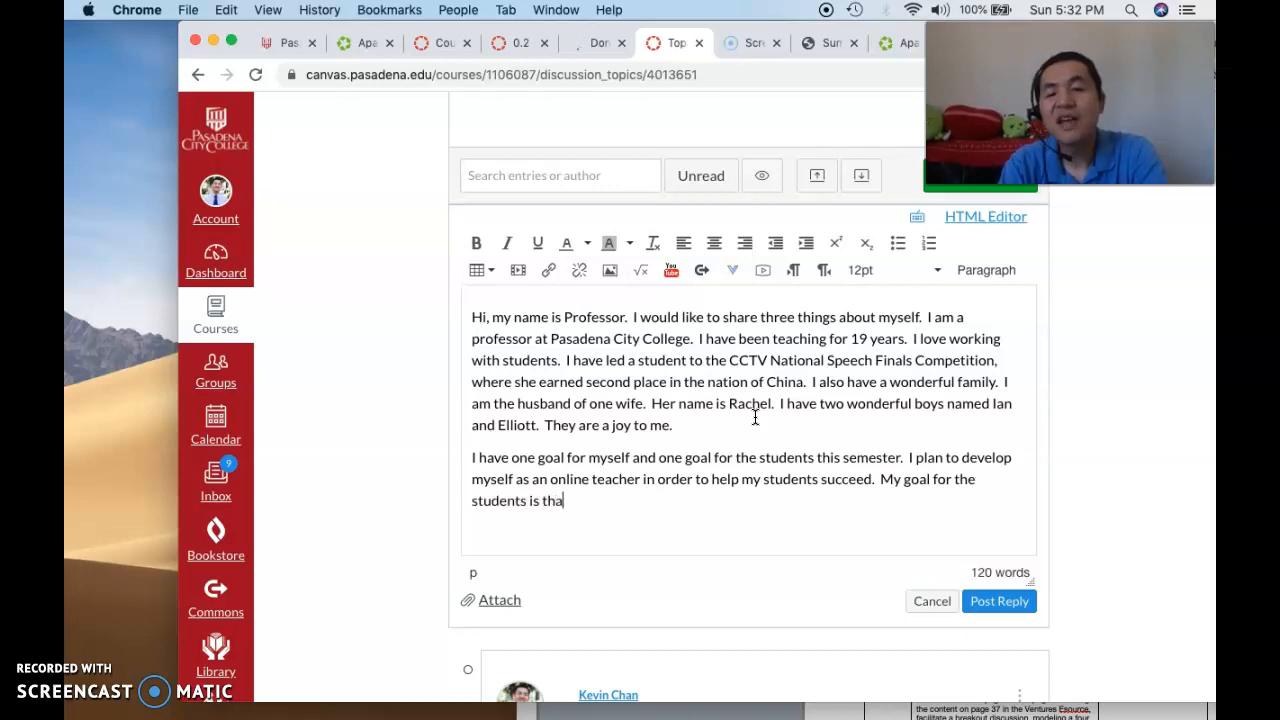
text(t they would have)
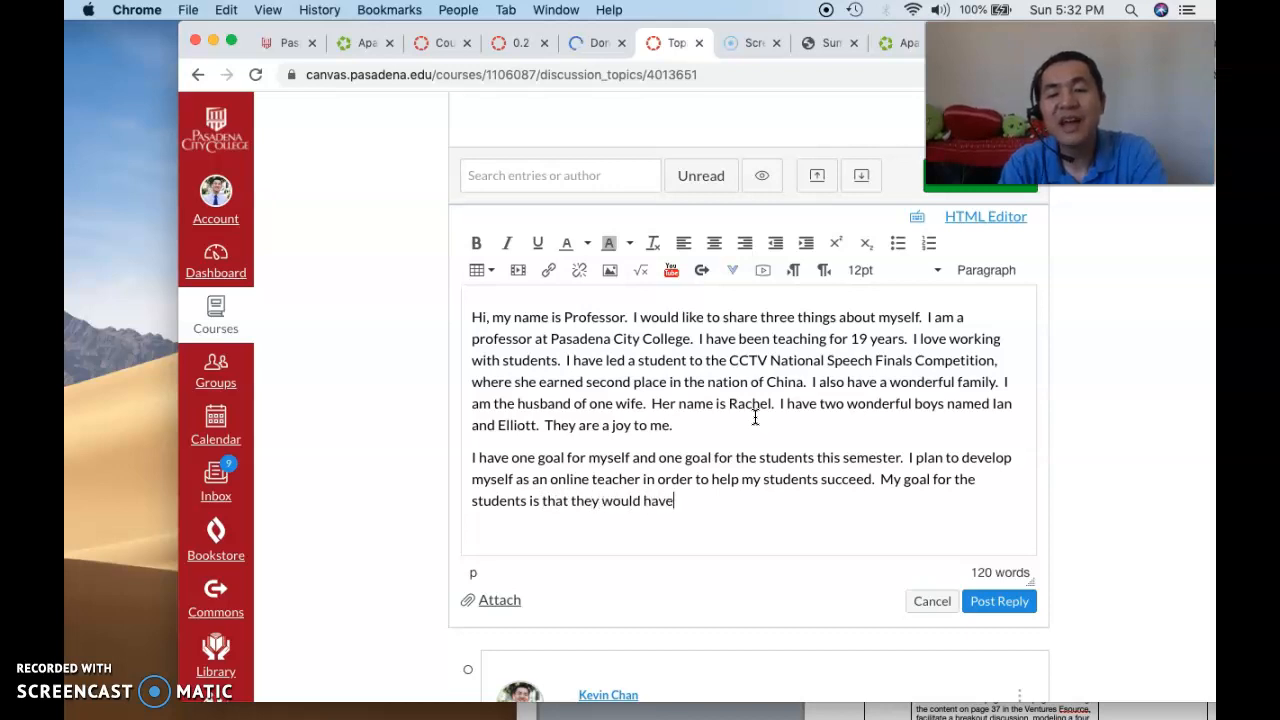
text( fun and )
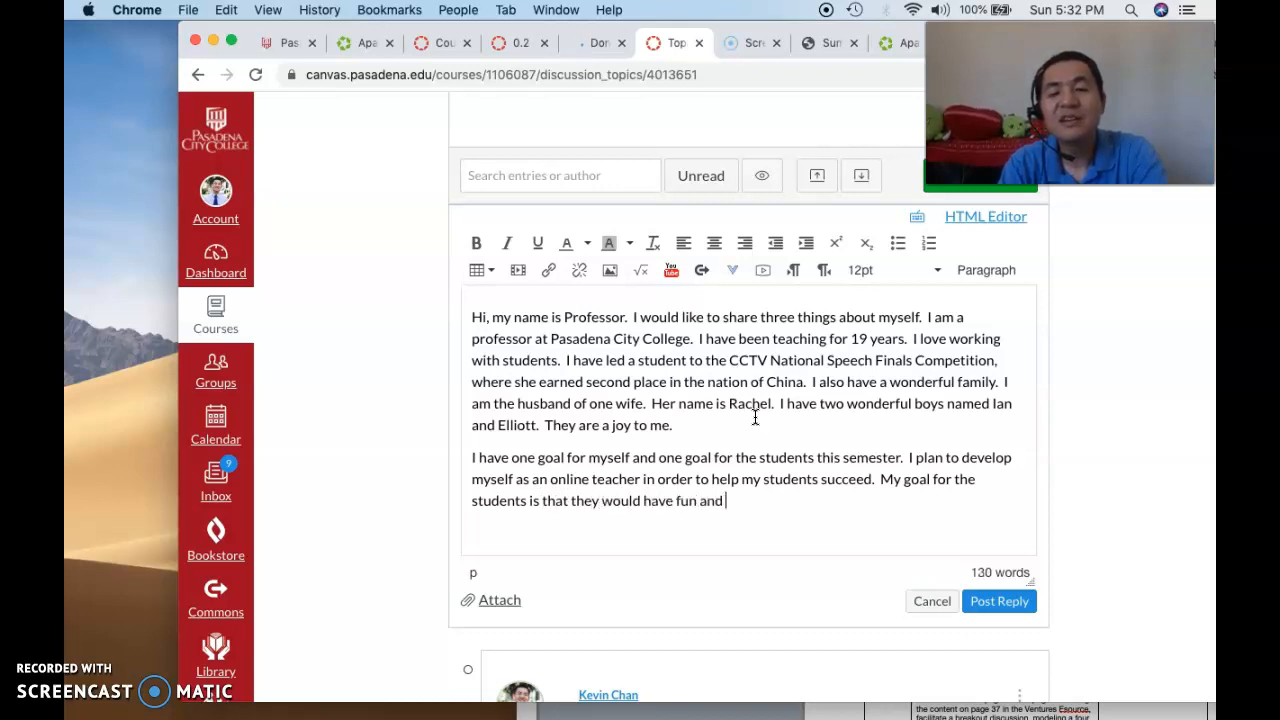
text(enjoy learning thi)
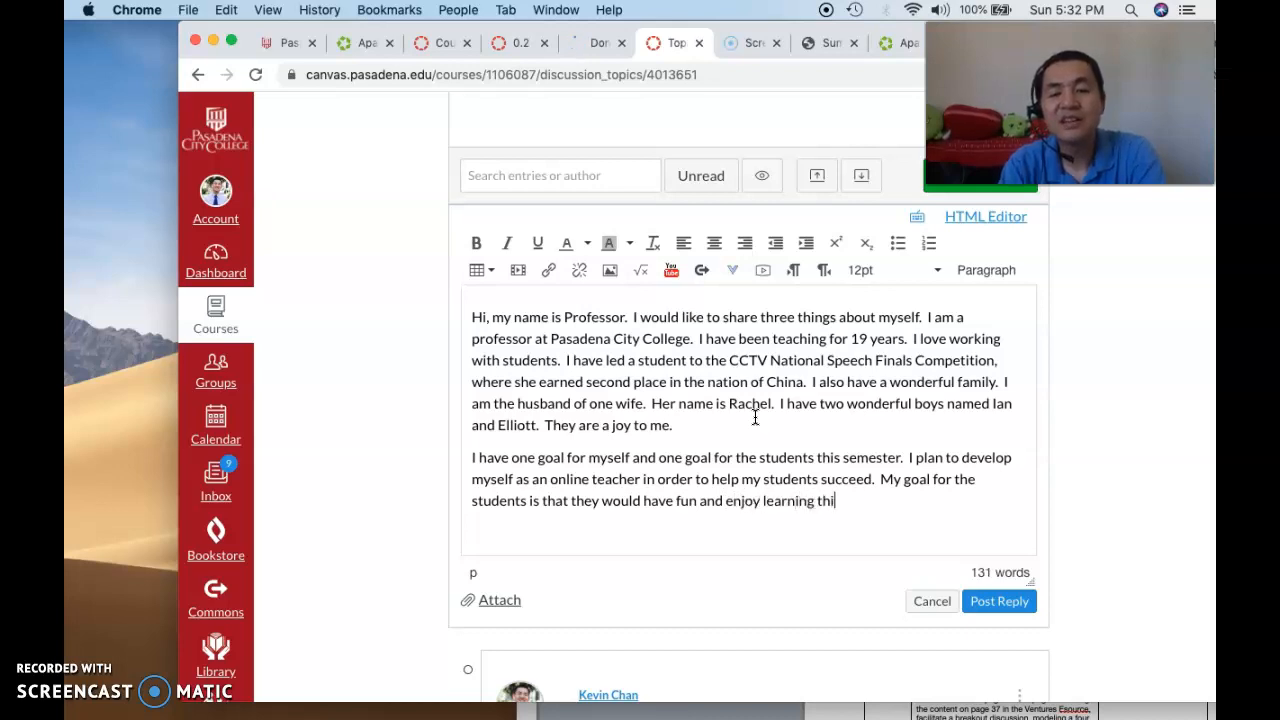
text(s semester.)
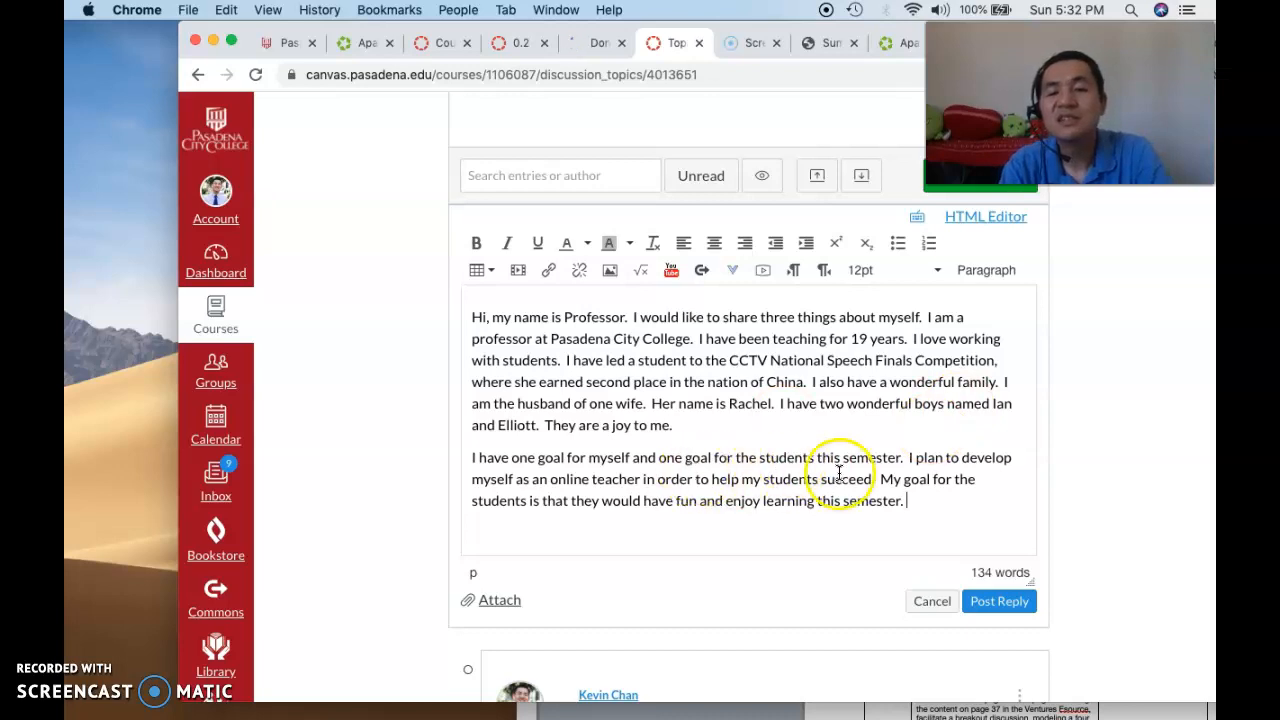
Step: Change "My goal" to "My goals" in the last sentence and return to the end of the text
click(928, 479)
text(s)
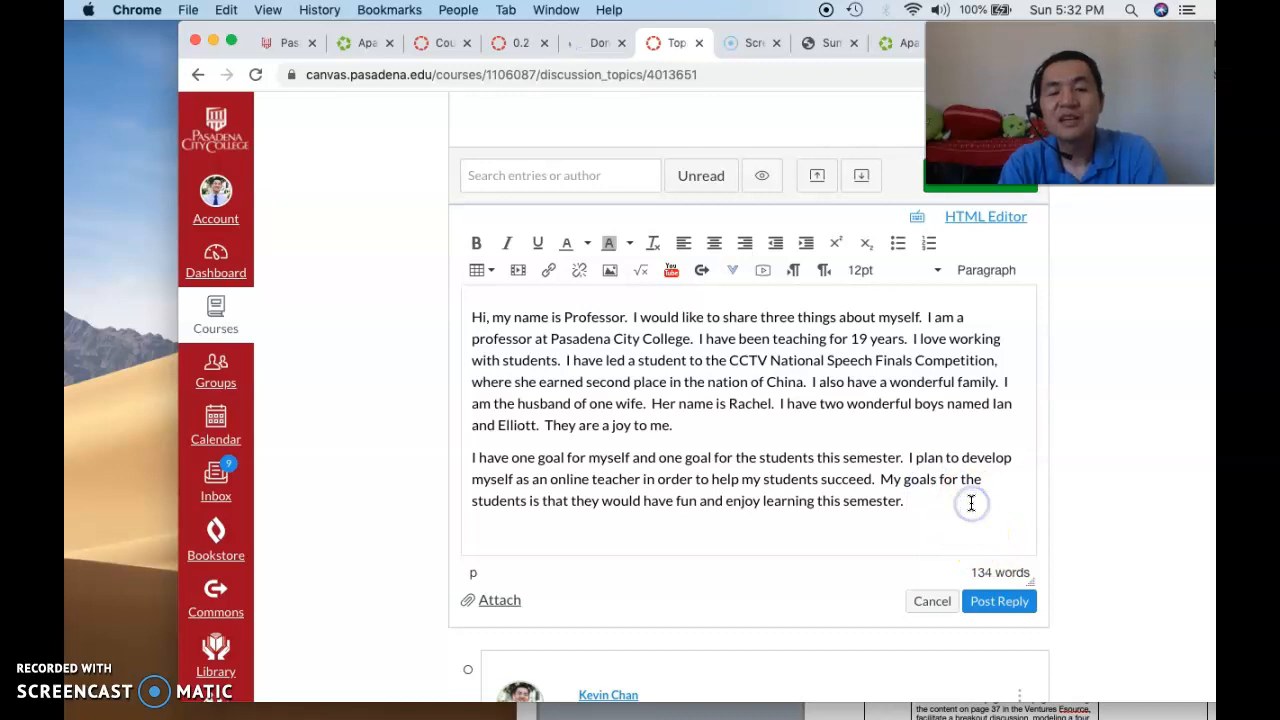
click(971, 503)
Step: Review the finished introduction against the assignment instructions and post the reply to the discussion
scroll(971, 504, up, 3)
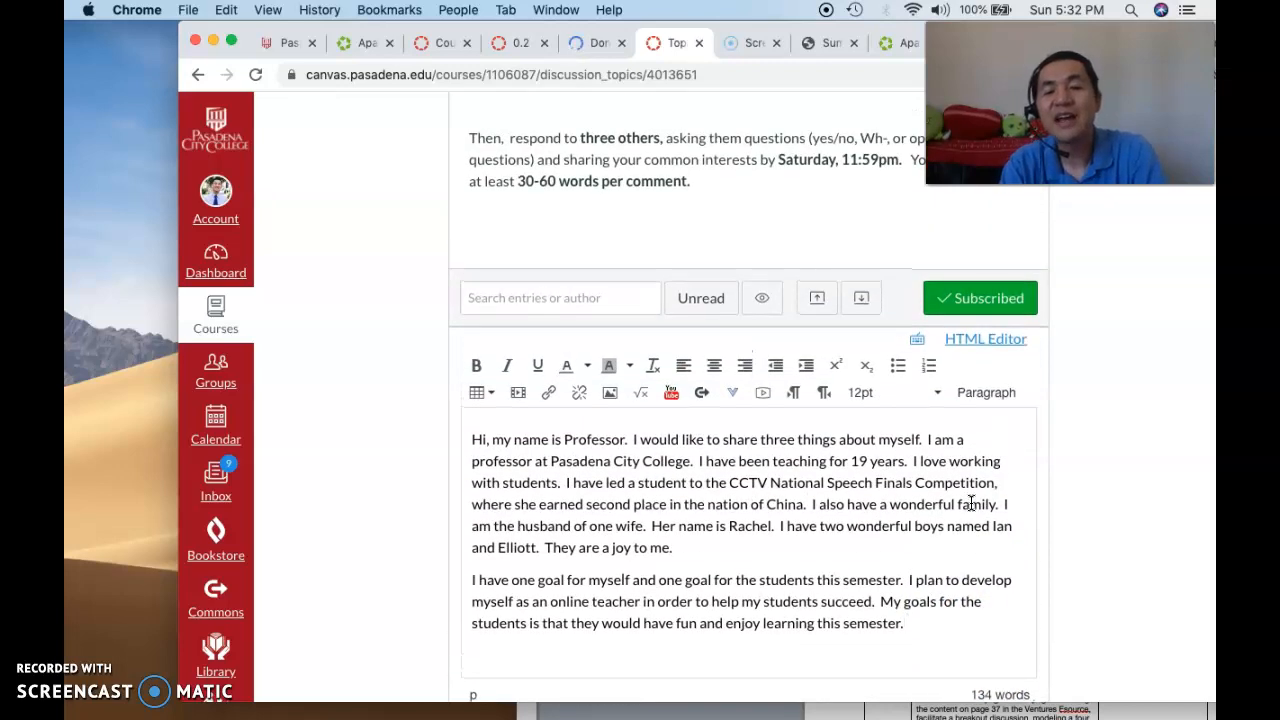
scroll(971, 503, down, 4)
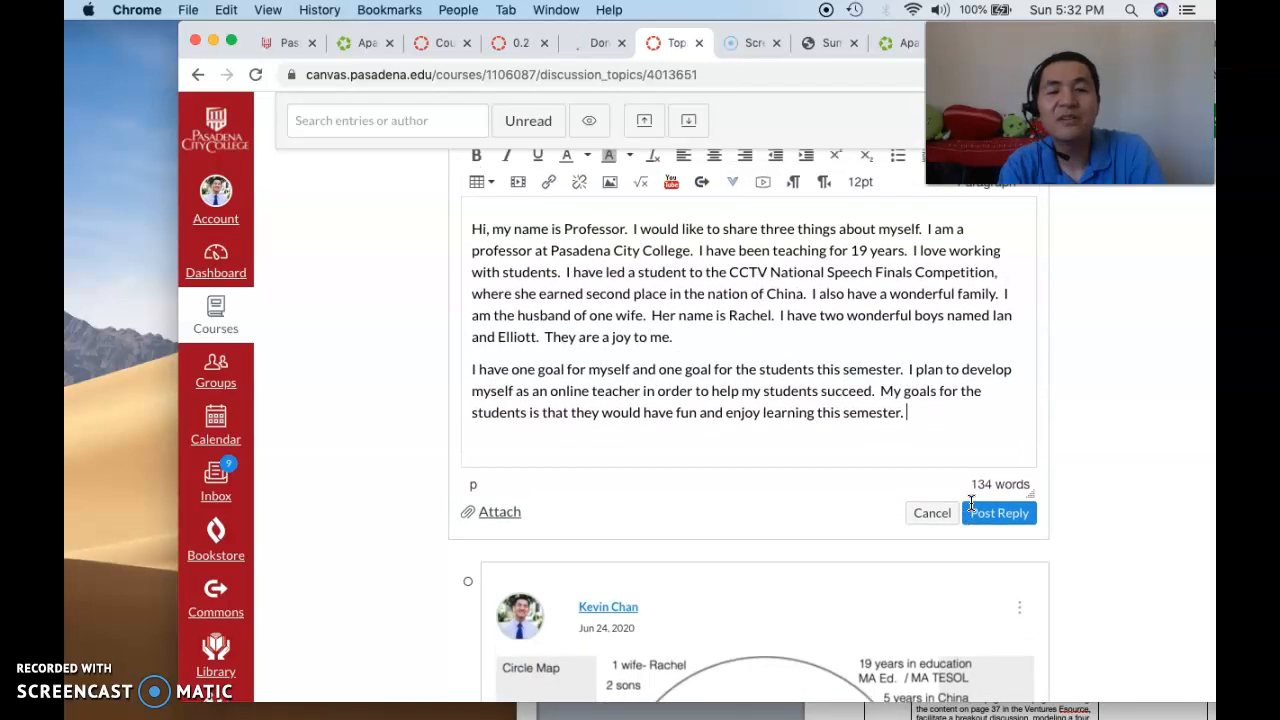
scroll(971, 503, up, 2)
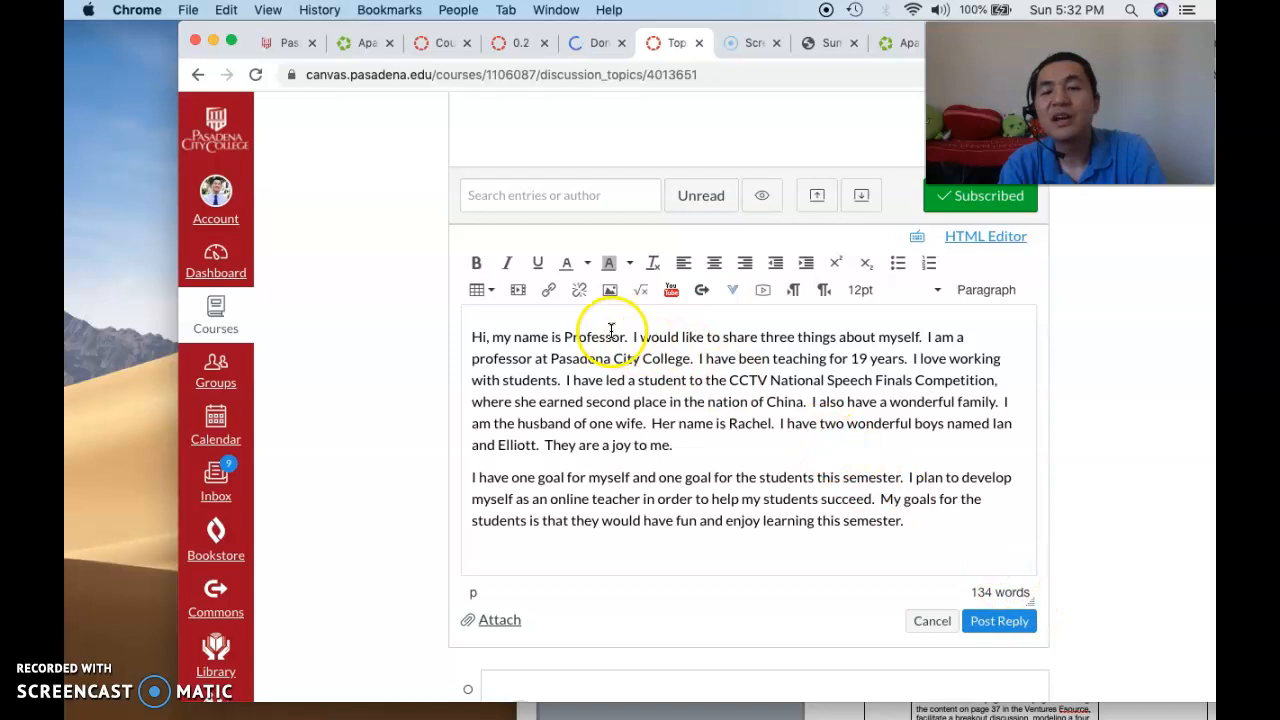
scroll(786, 457, down, 3)
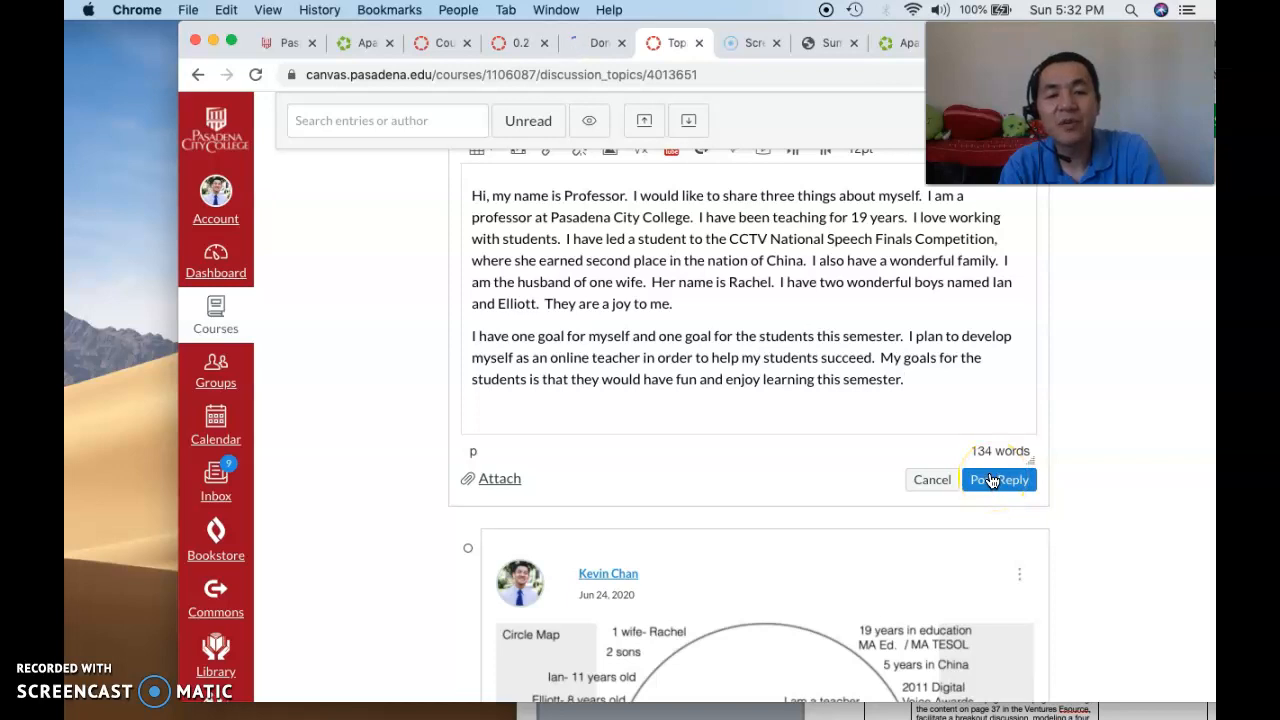
click(990, 480)
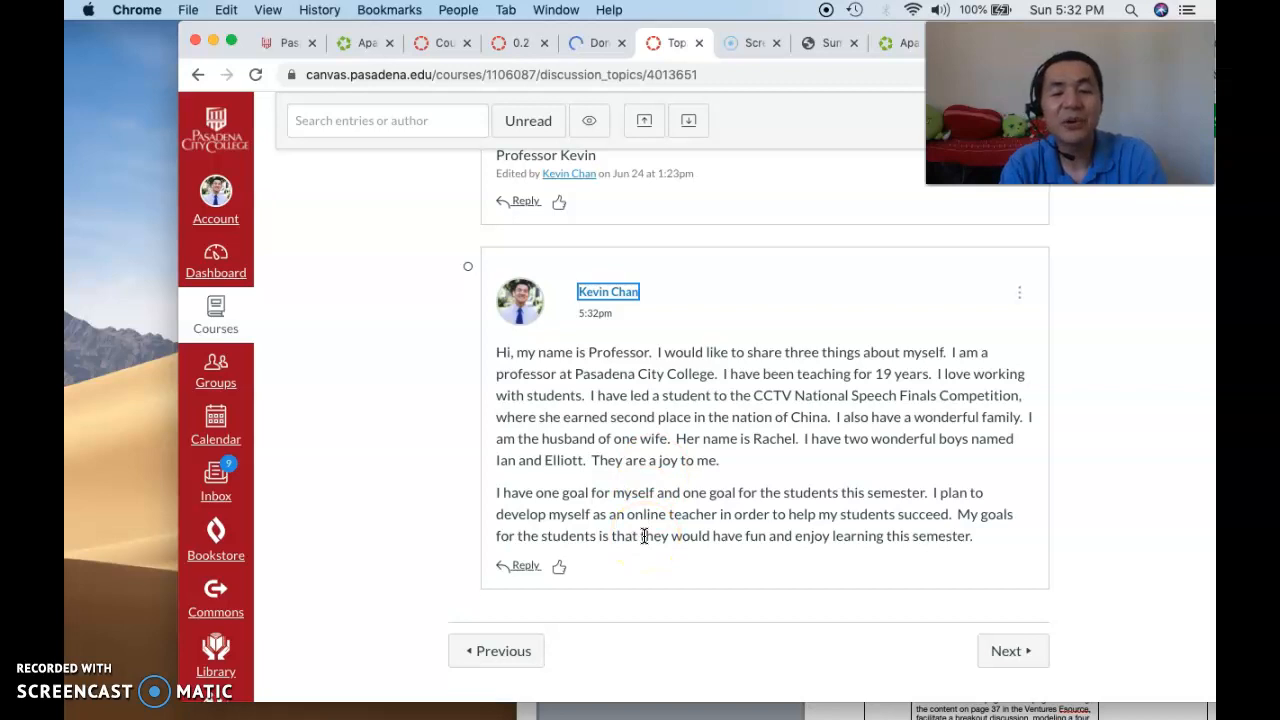
Step: Open a reply to the Jun 24 circle map post and write "Hey, those are some amazing goals. It's nice to have"
scroll(801, 530, down, 2)
scroll(792, 514, up, 8)
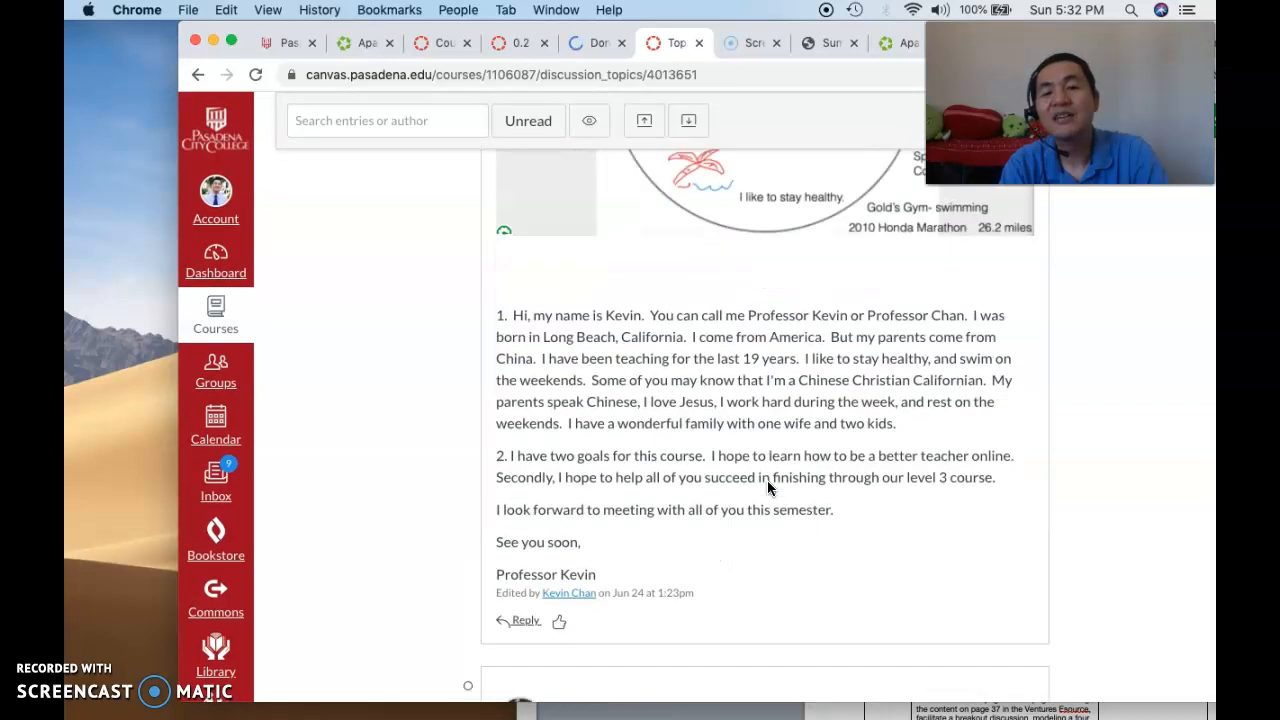
scroll(767, 480, down, 2)
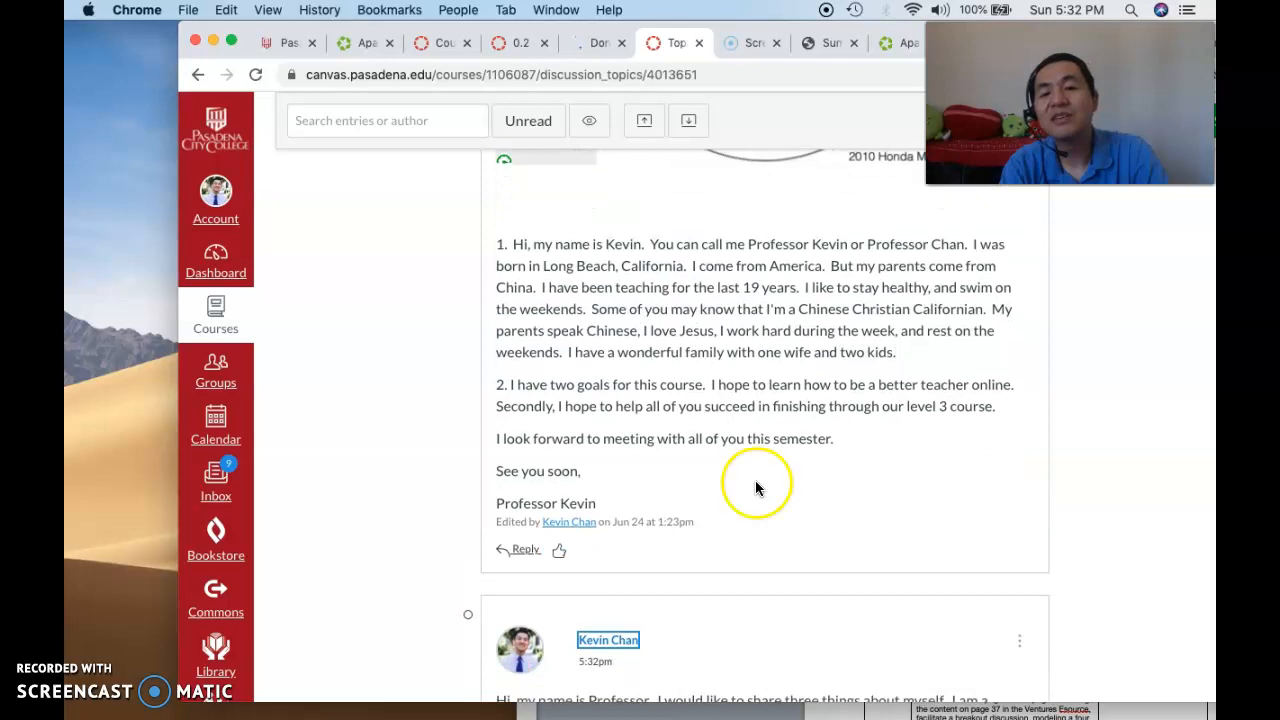
click(527, 552)
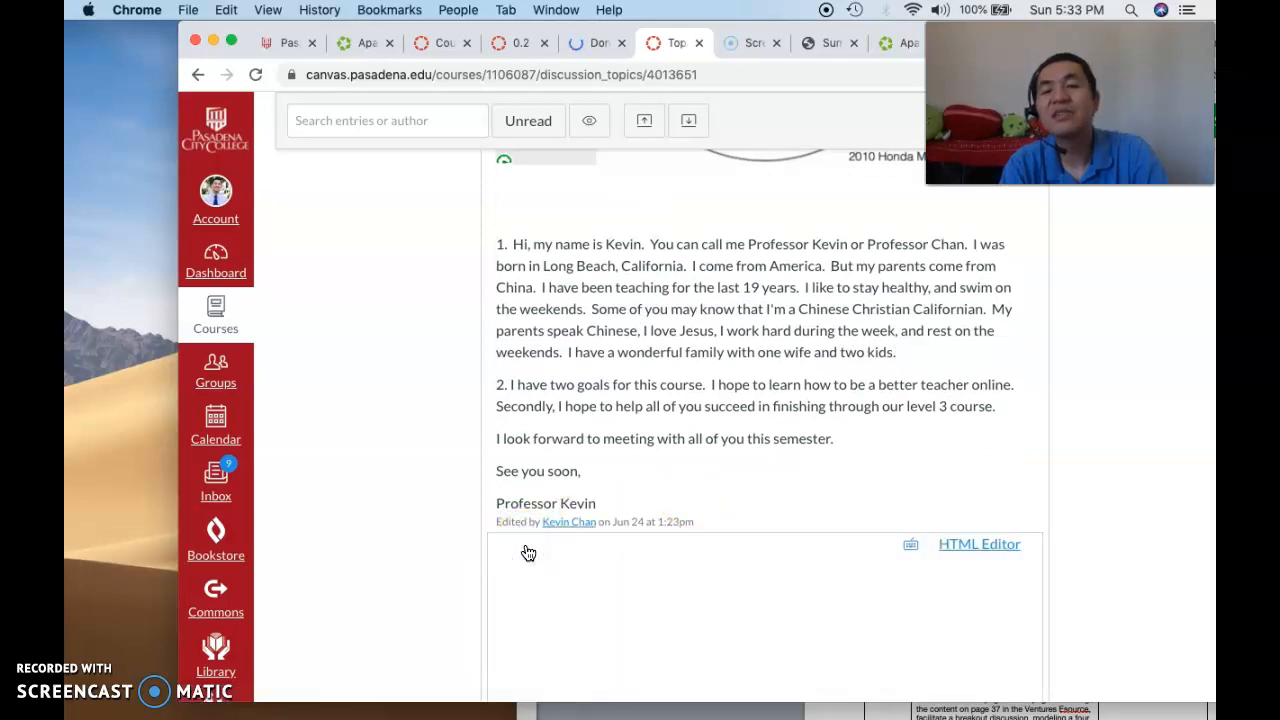
click(697, 552)
text(Hey, tha)
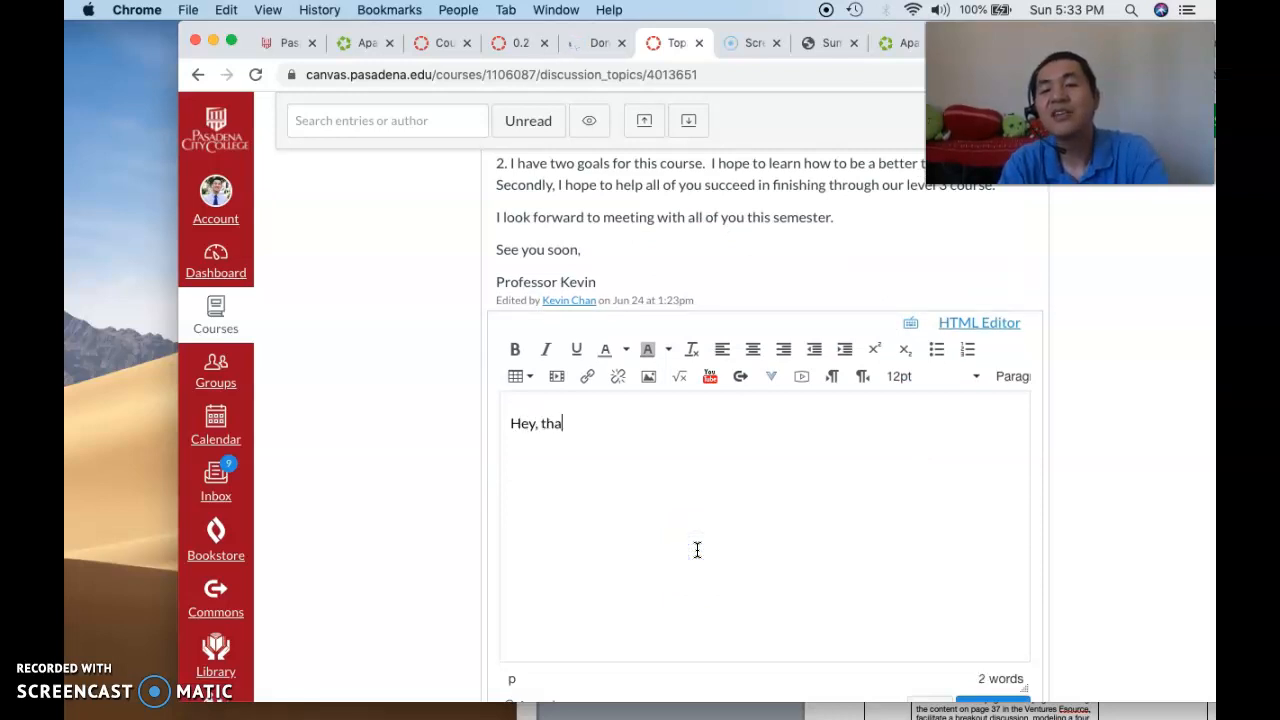
text(tse are some )
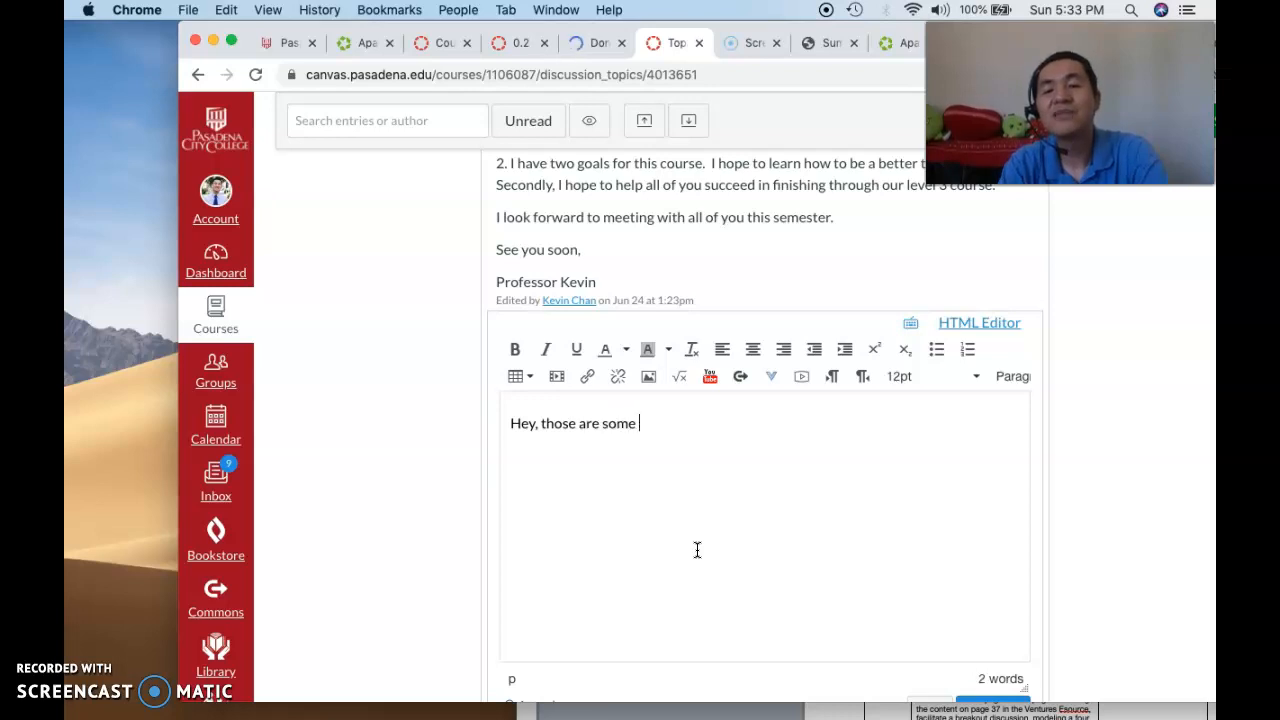
text(amazing )
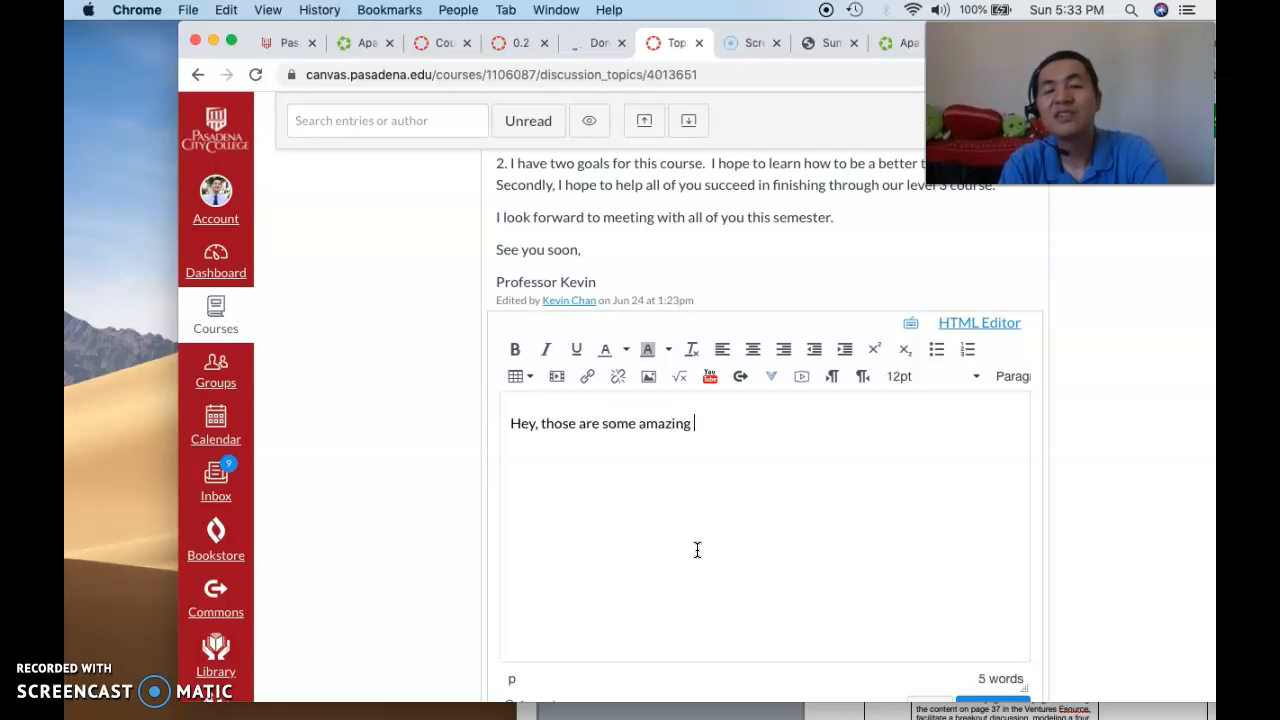
text(goals. It's nice to have )
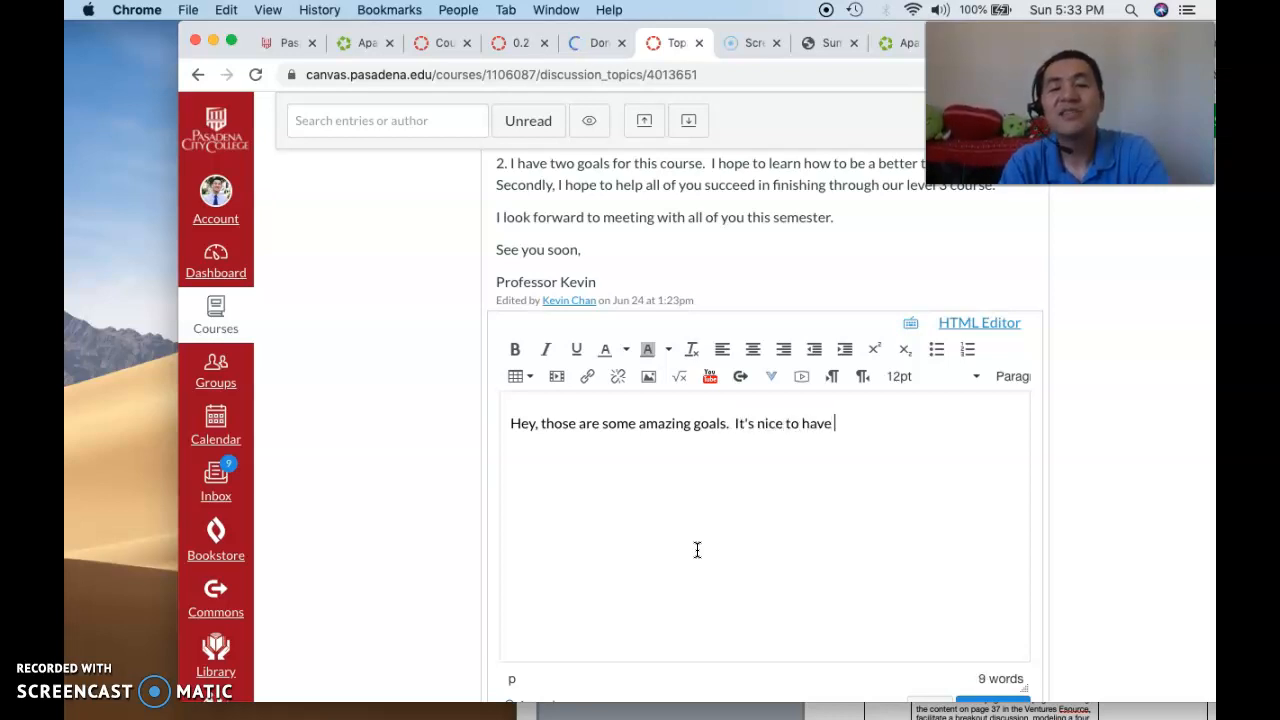
Step: Continue the comment with "somebody who has such similar values as I in this course." and begin the next sentence with "I lo"
text(someobody )
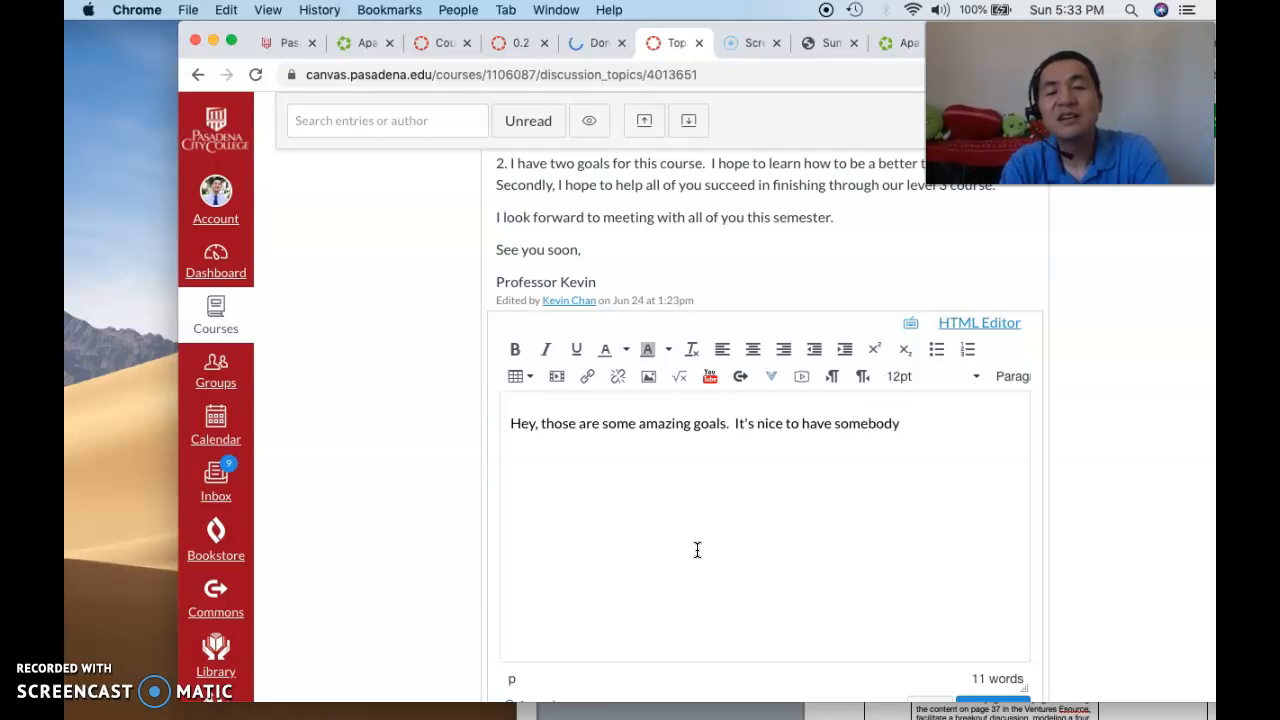
text(who has)
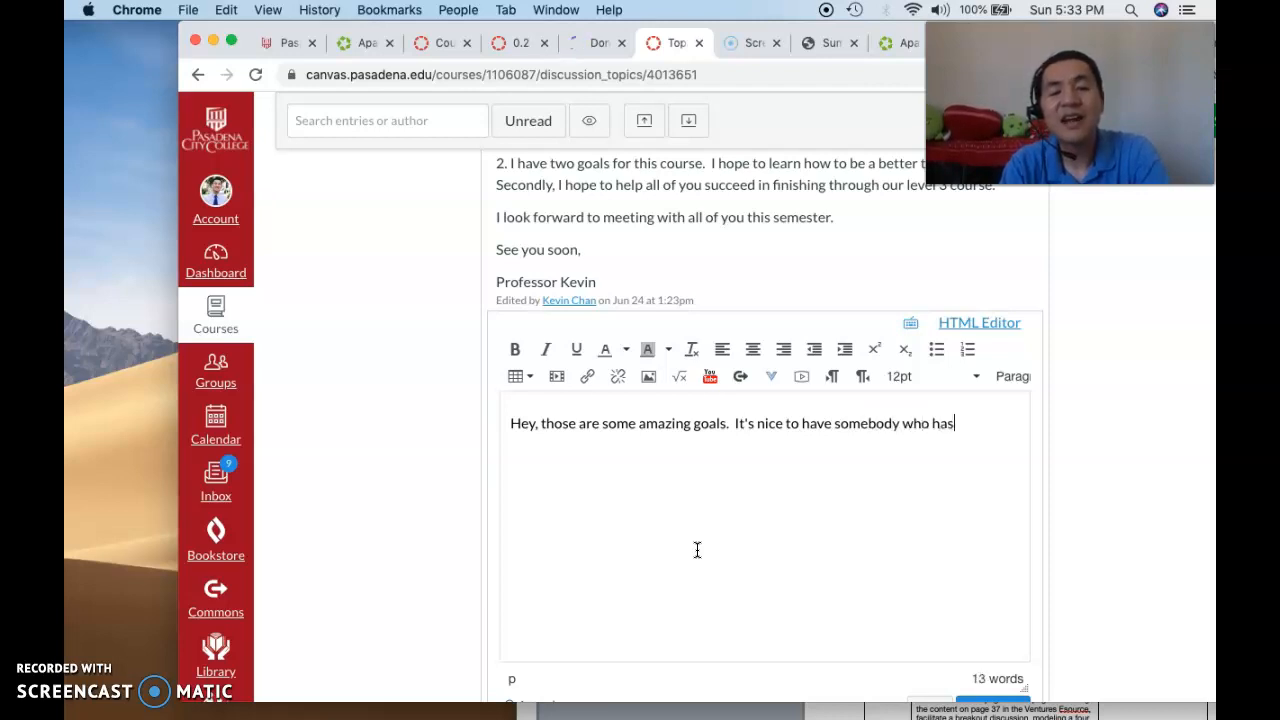
text( such similar)
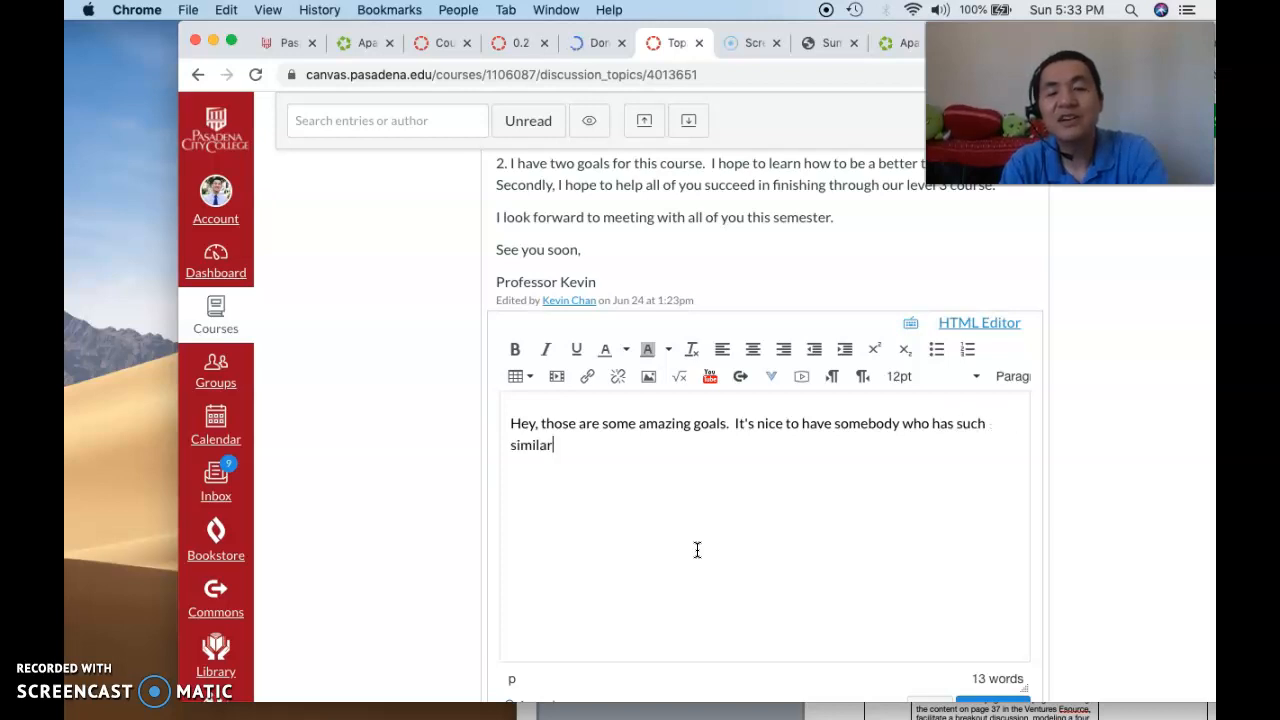
text( value)
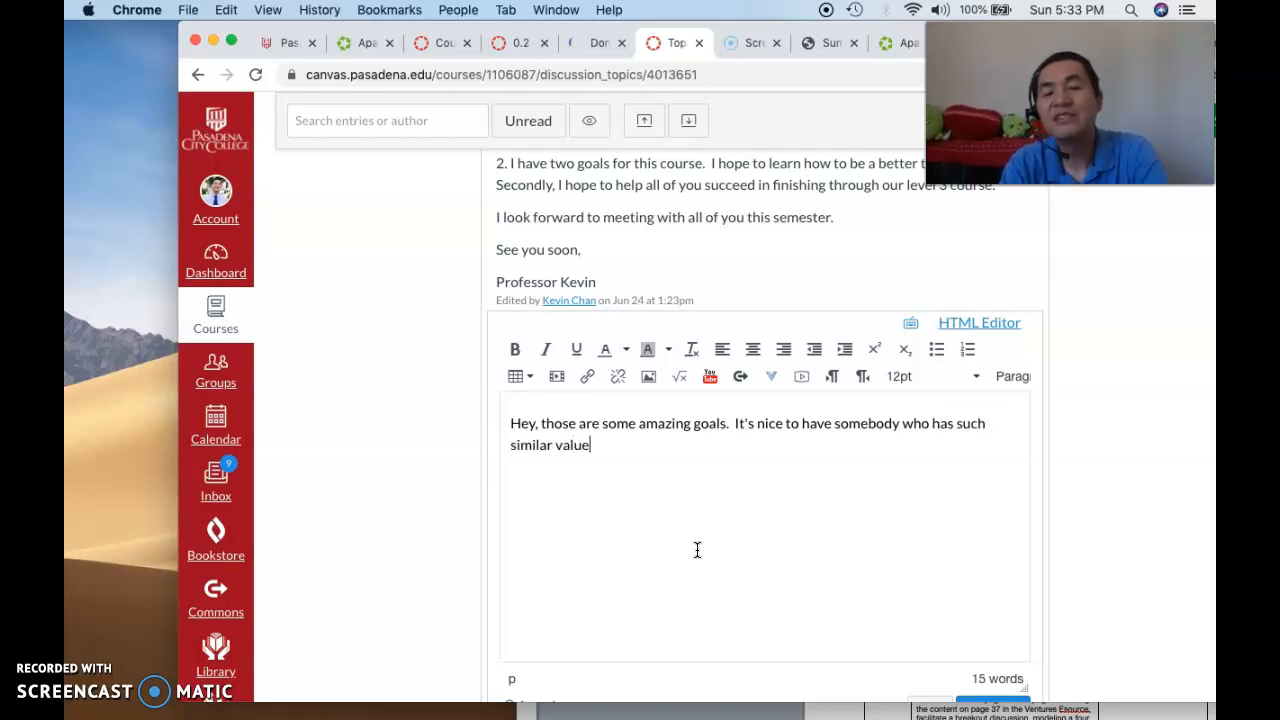
text(s as I in this course.  I lo)
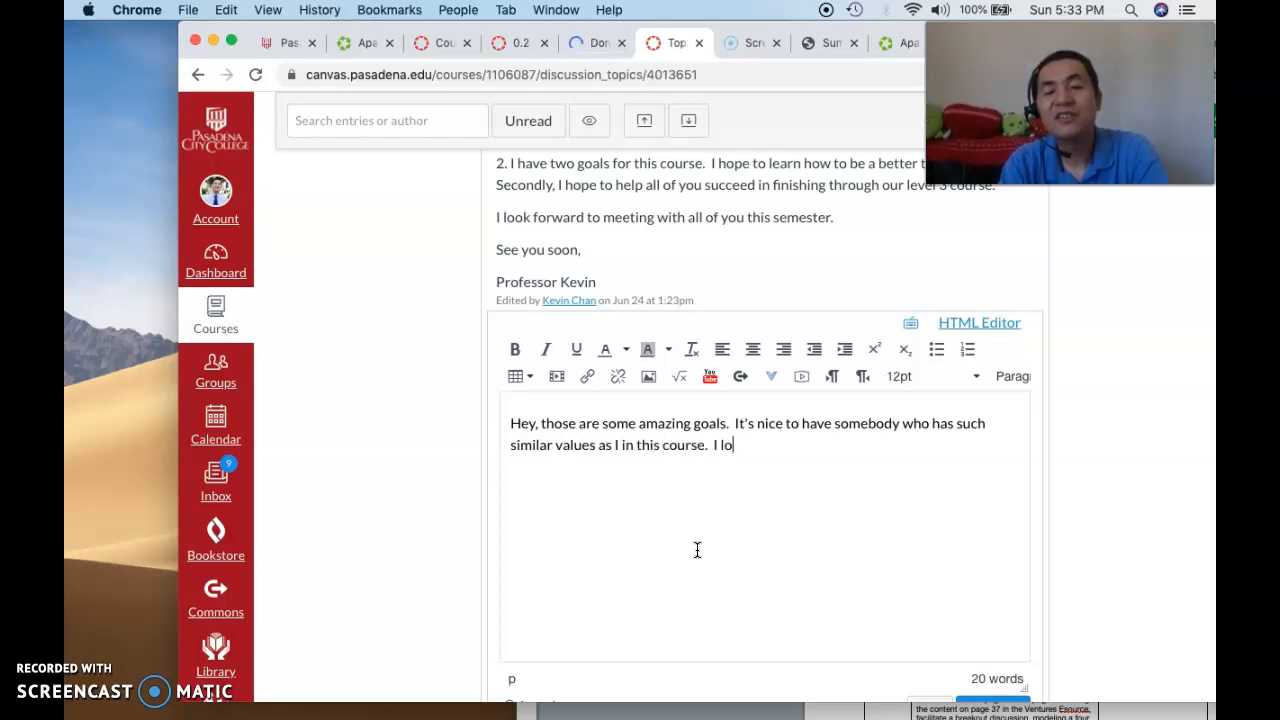
Step: Continue the comment so it reads "I look forward to getting to know you better. Let's meet our goals together."
text(ok forward to)
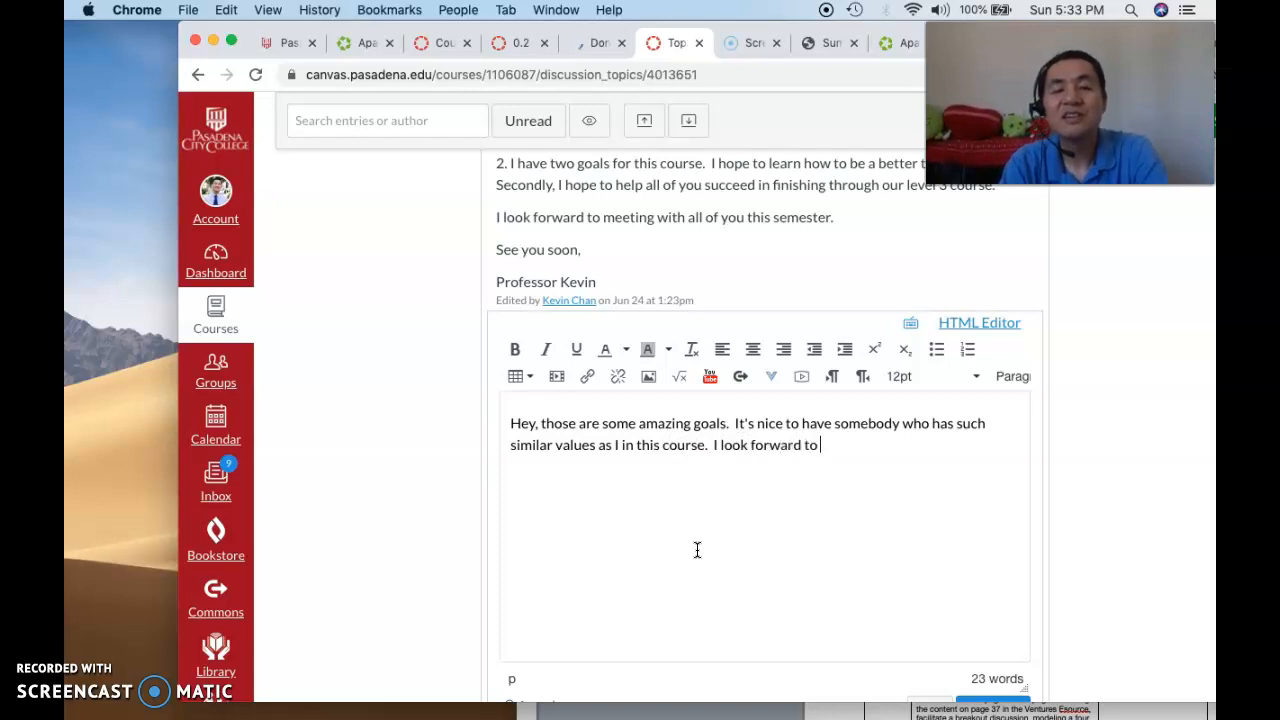
text( getting to you)
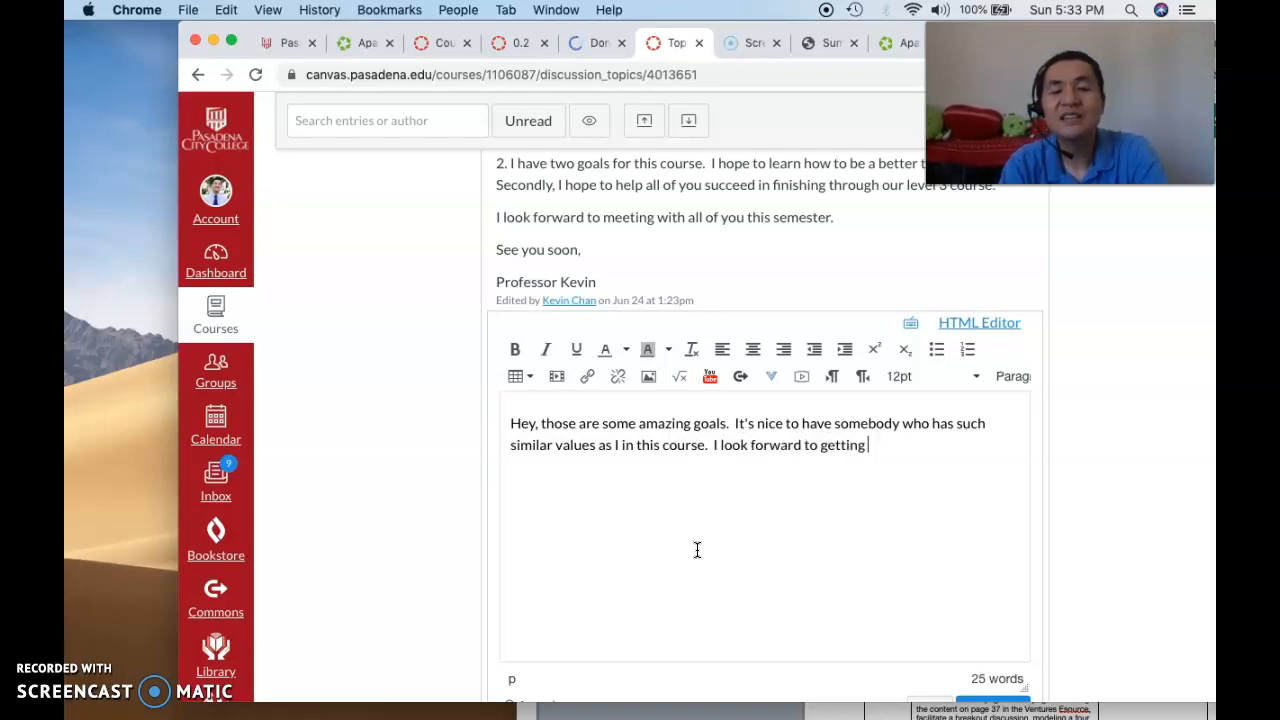
key(BackSpace)
key(BackSpace)
key(BackSpace)
text(m)
key(BackSpace)
text(know you )
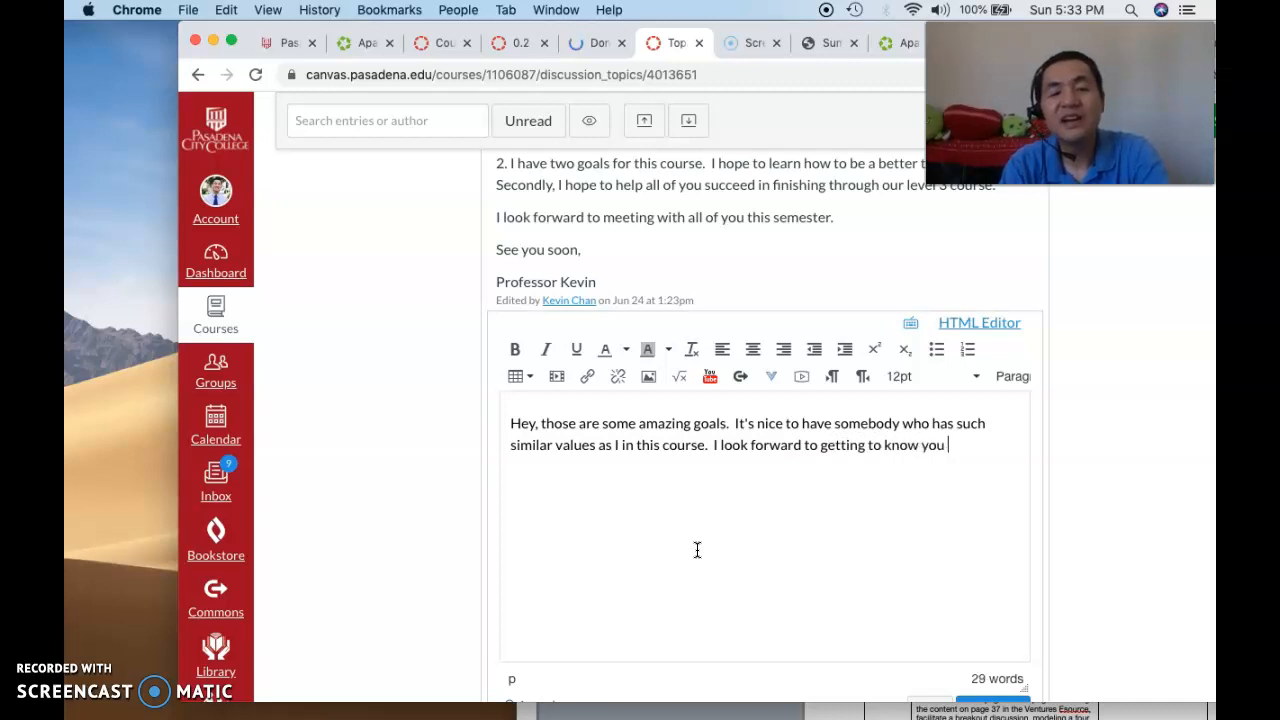
text(better.  Let's)
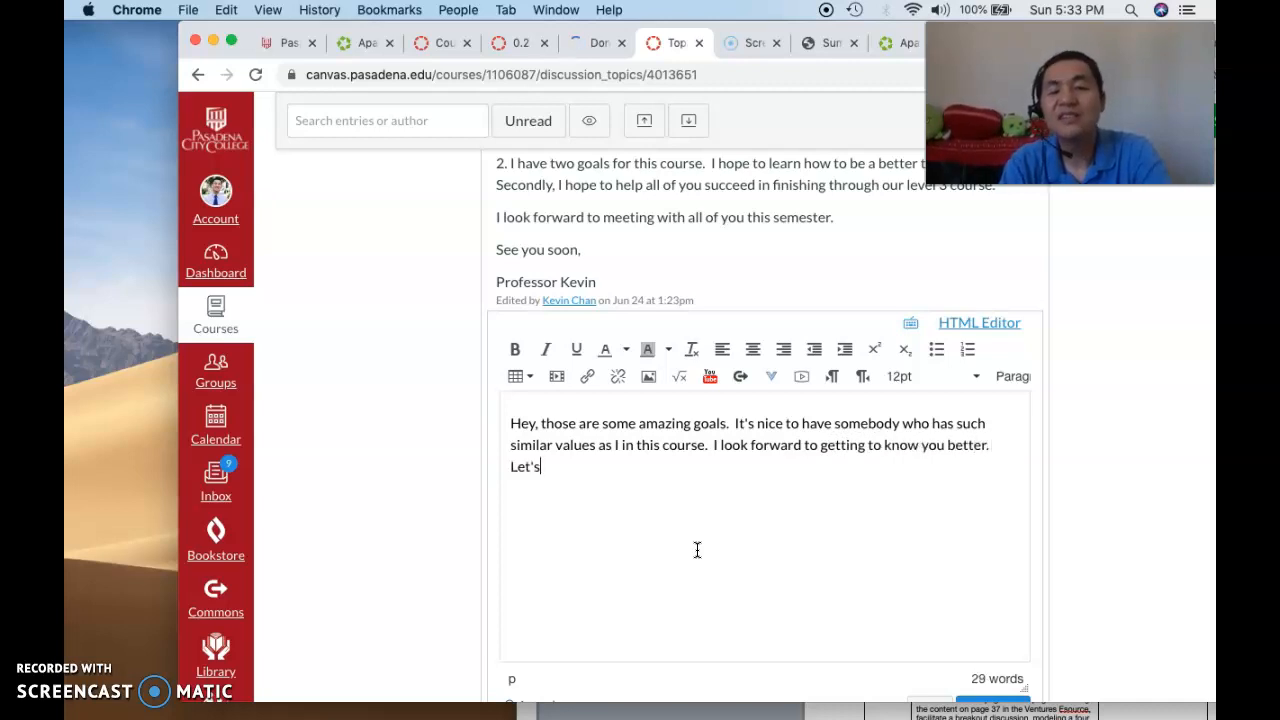
text( meet our goals )
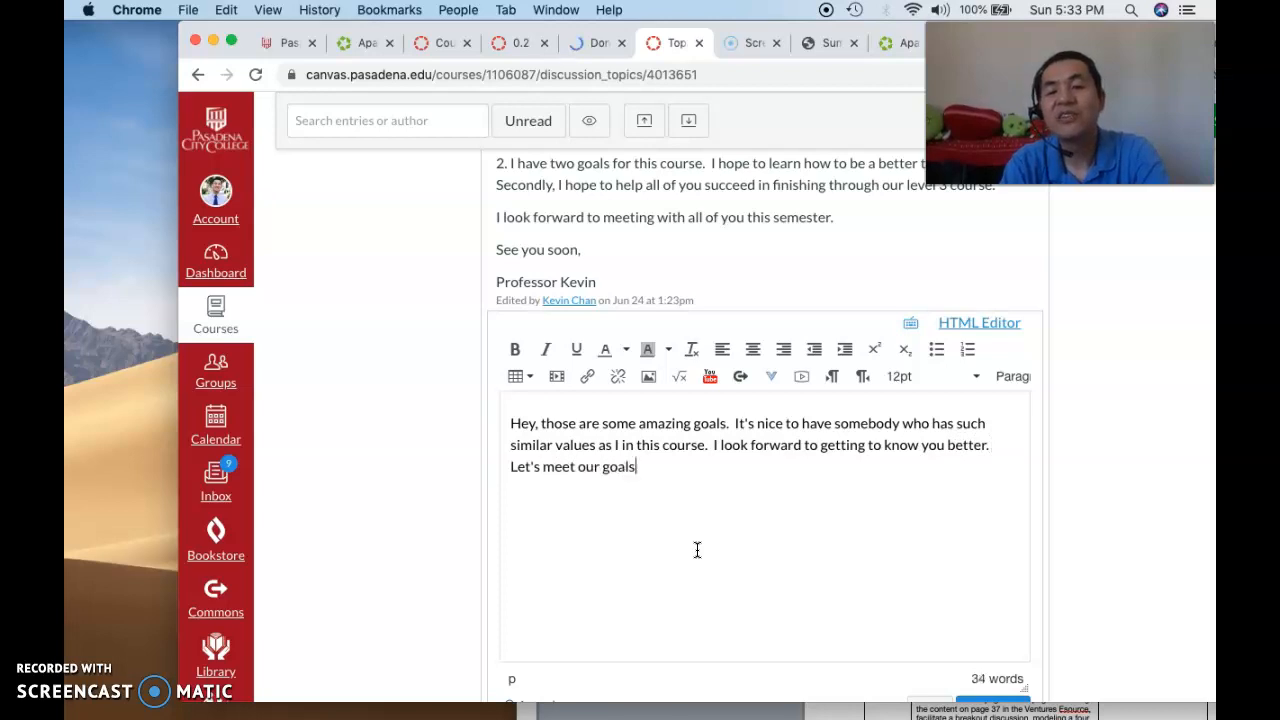
text(togett)
text(er.)
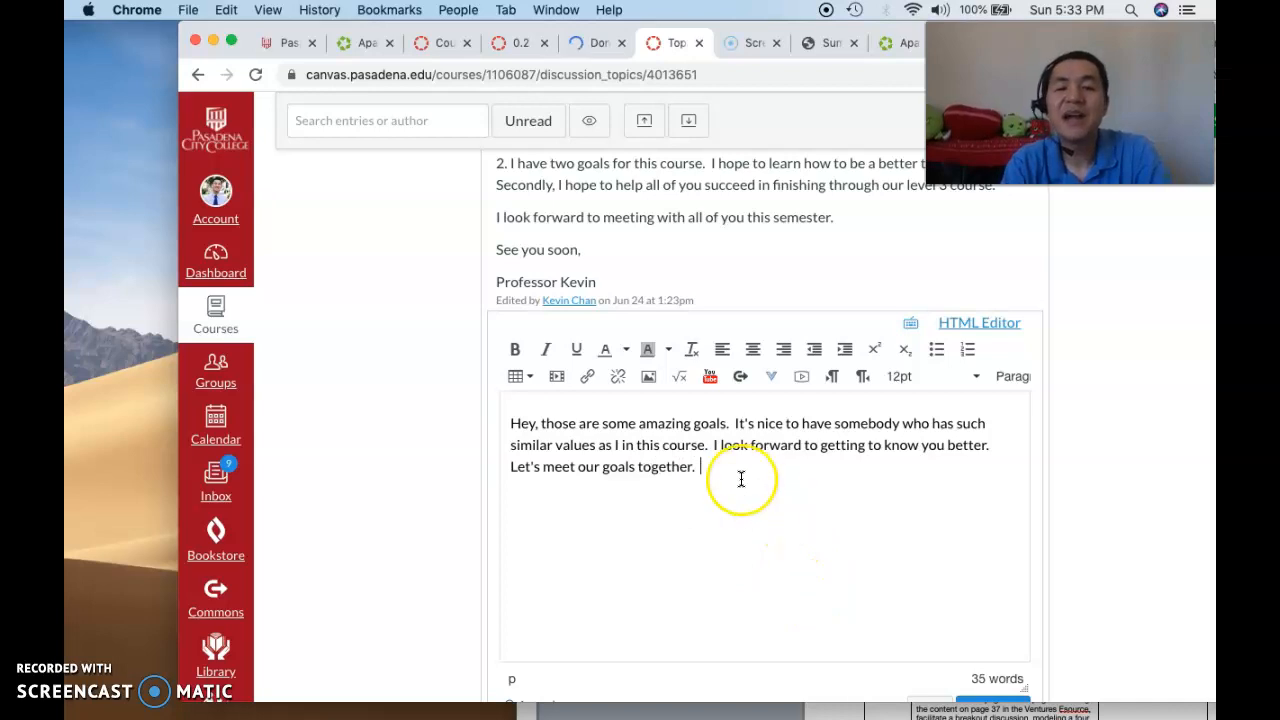
Step: Add the question "By the way, do you study English on the weekends?" to the comment
scroll(741, 479, down, 2)
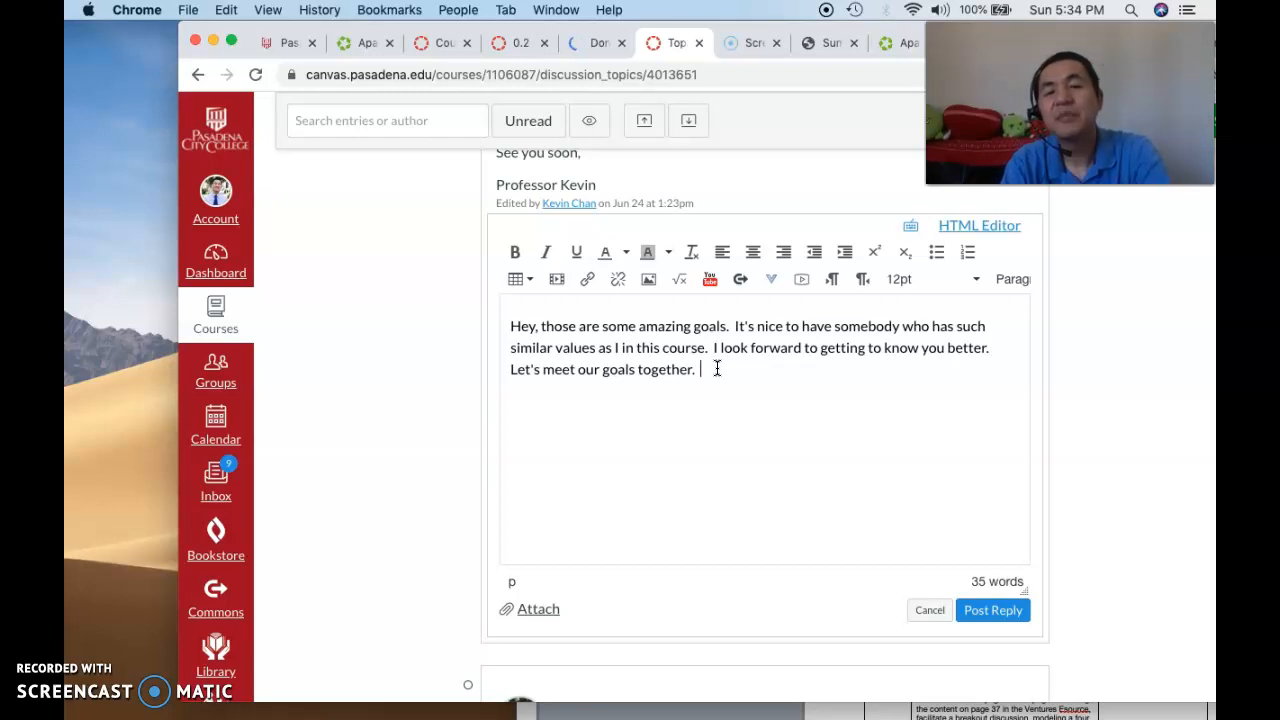
text(the way)
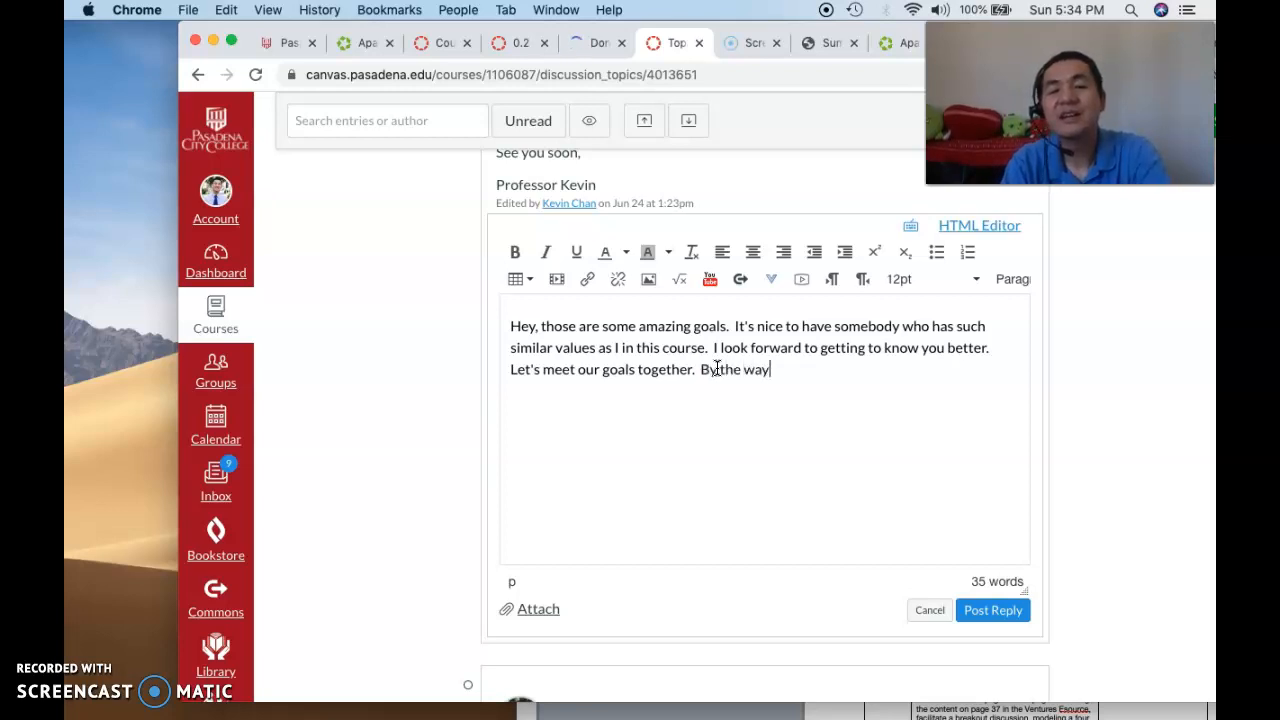
text(, do you study Engling)
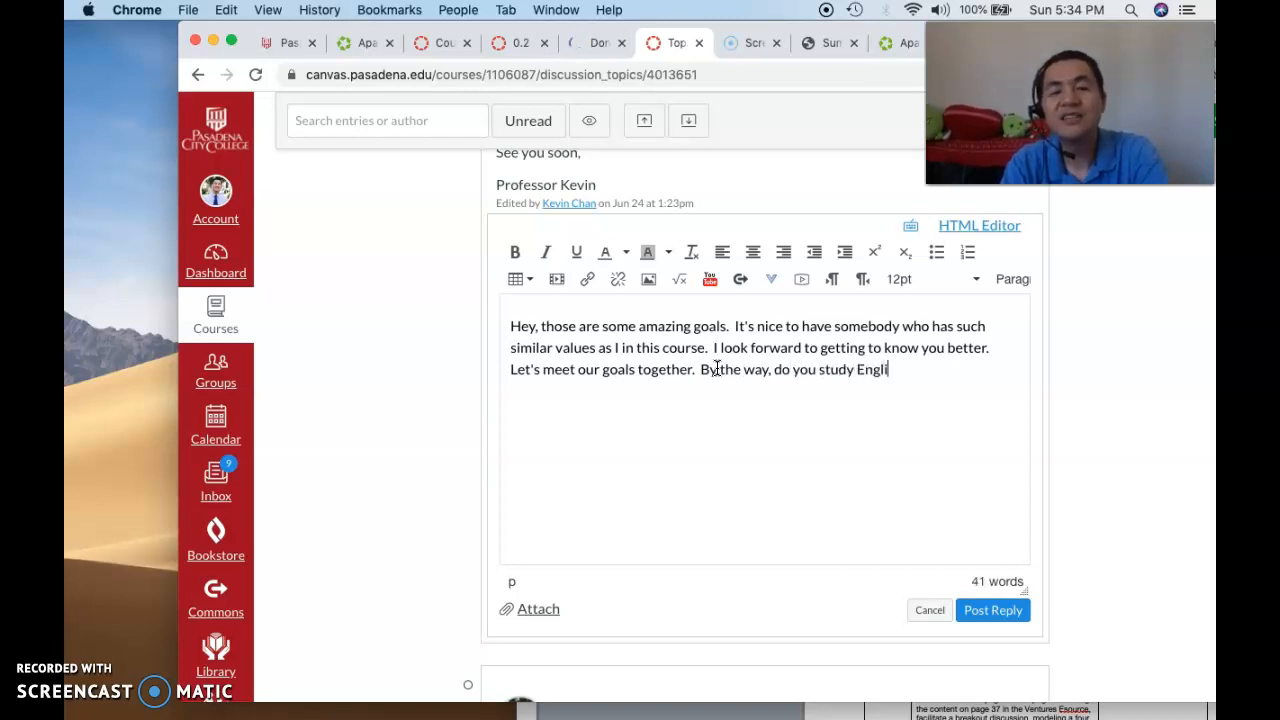
key(BackSpace)
key(BackSpace)
text(son)
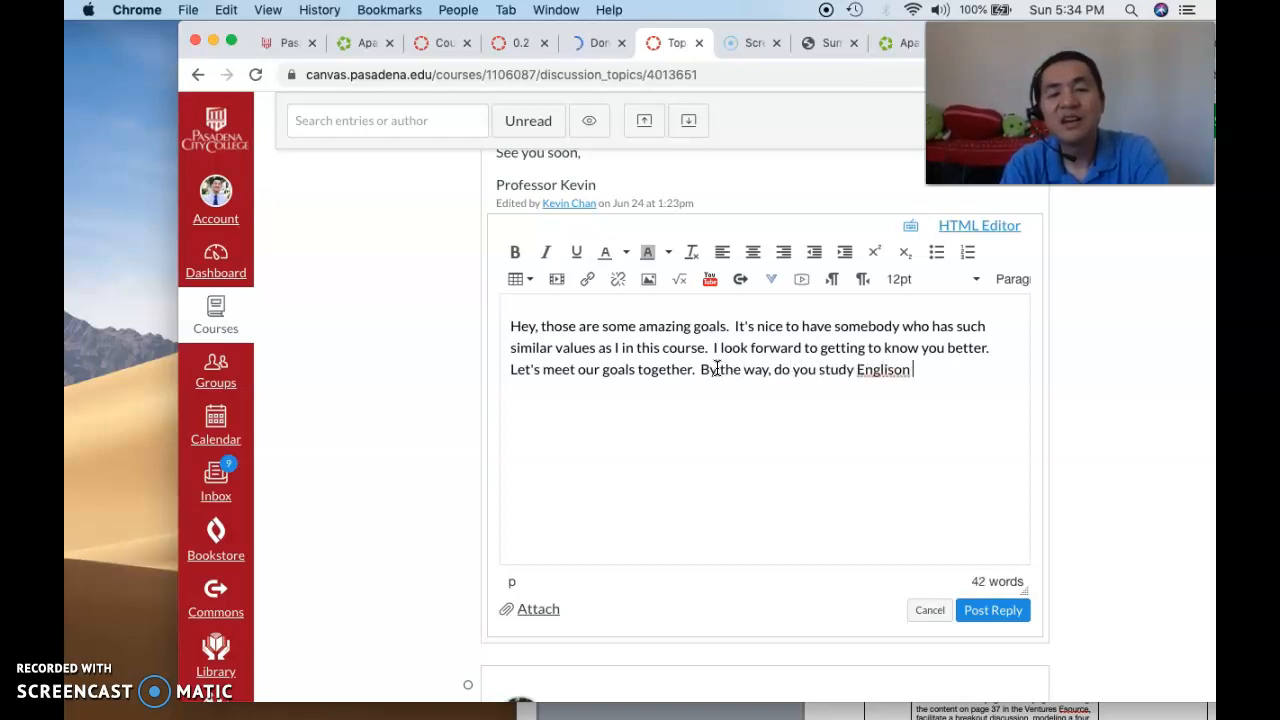
key(BackSpace)
key(BackSpace)
key(BackSpace)
text(h on the )
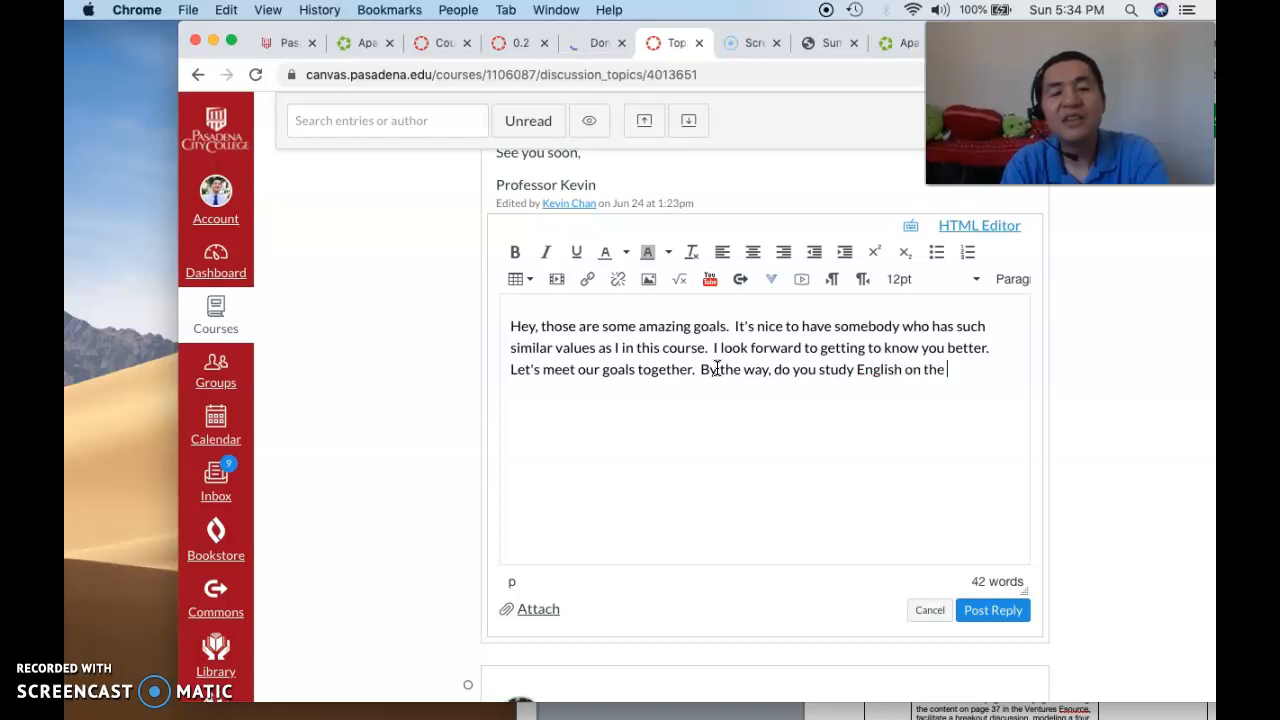
text(weeken)
key(BackSpace)
key(BackSpace)
key(BackSpace)
text(ekends? )
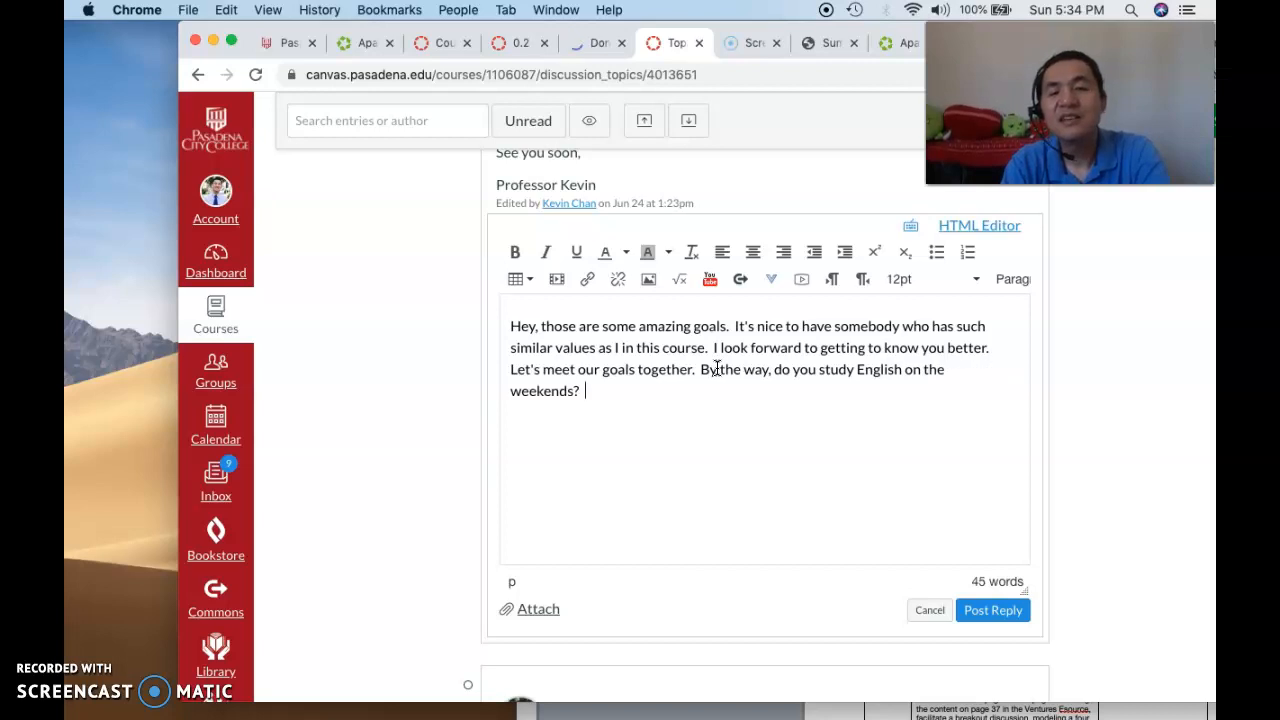
Step: Finish the comment with the sentence "I think it would be fun to study together."
text(I thik)
key(BackSpace)
text(n)
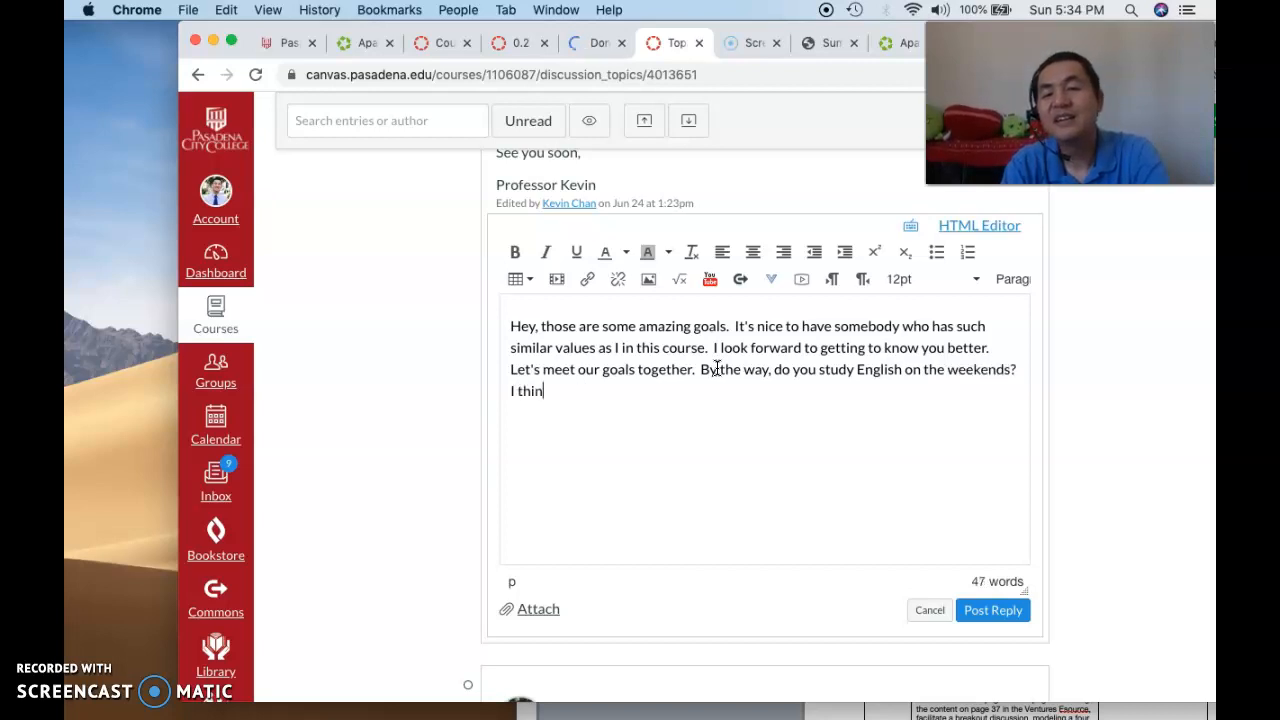
text(k it would be )
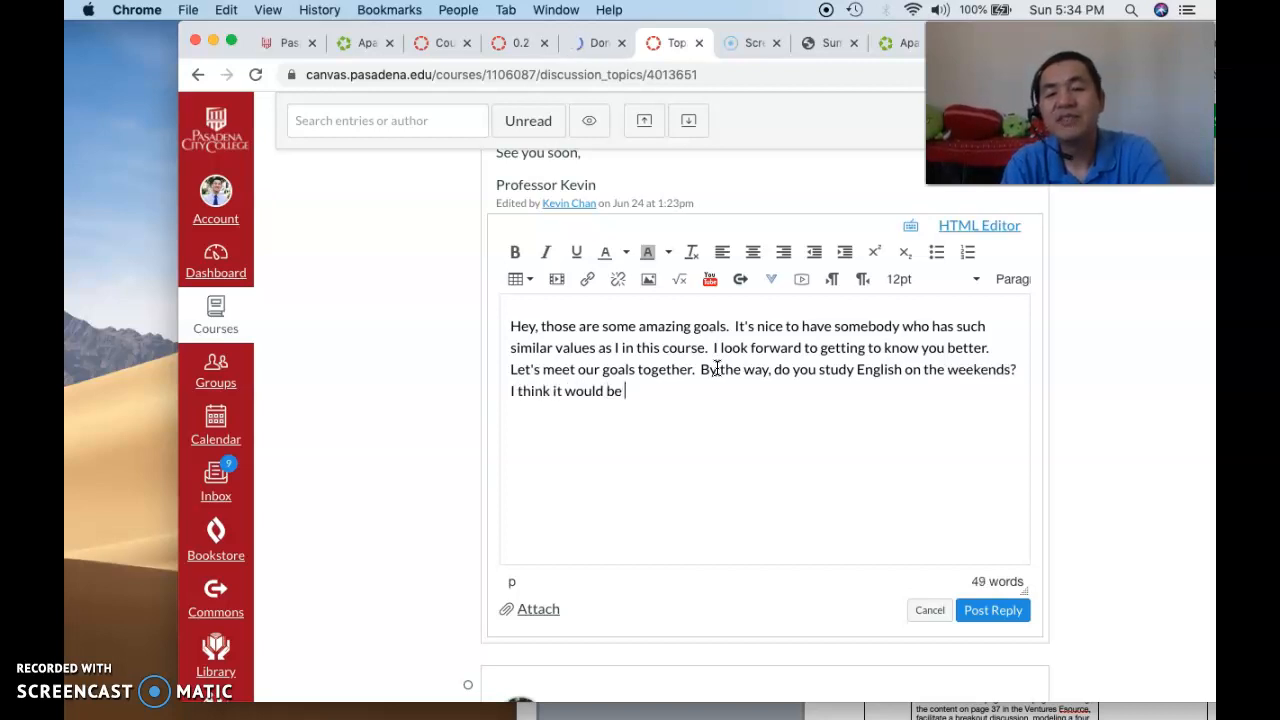
text(fun to stud)
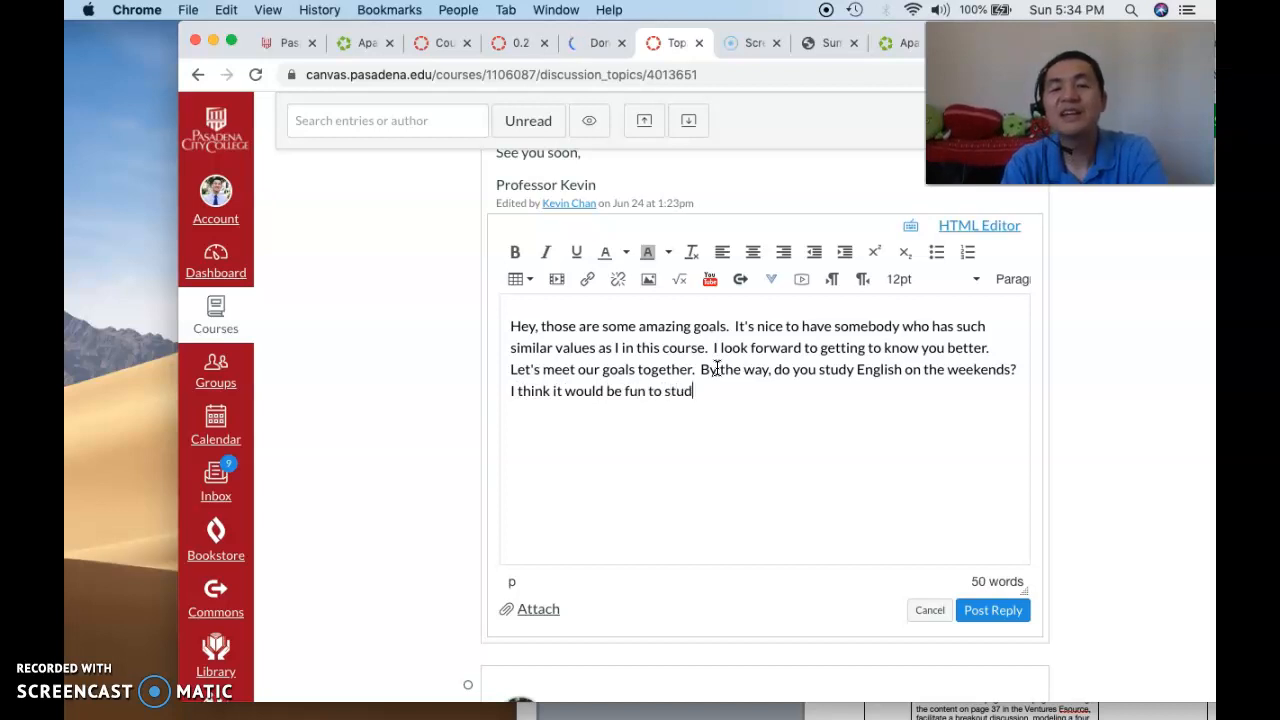
text(y together.)
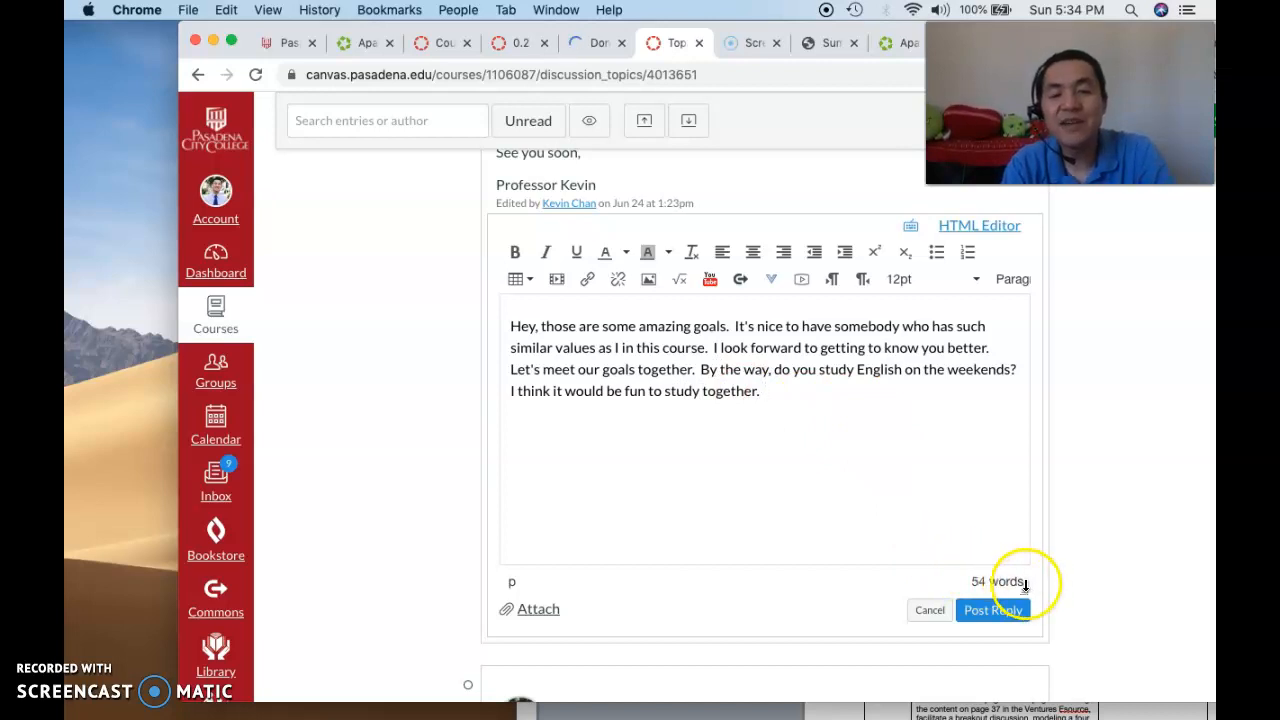
Step: Check the finished comment against the Jun 24 circle map post and post the reply
scroll(912, 347, up, 3)
scroll(912, 347, down, 5)
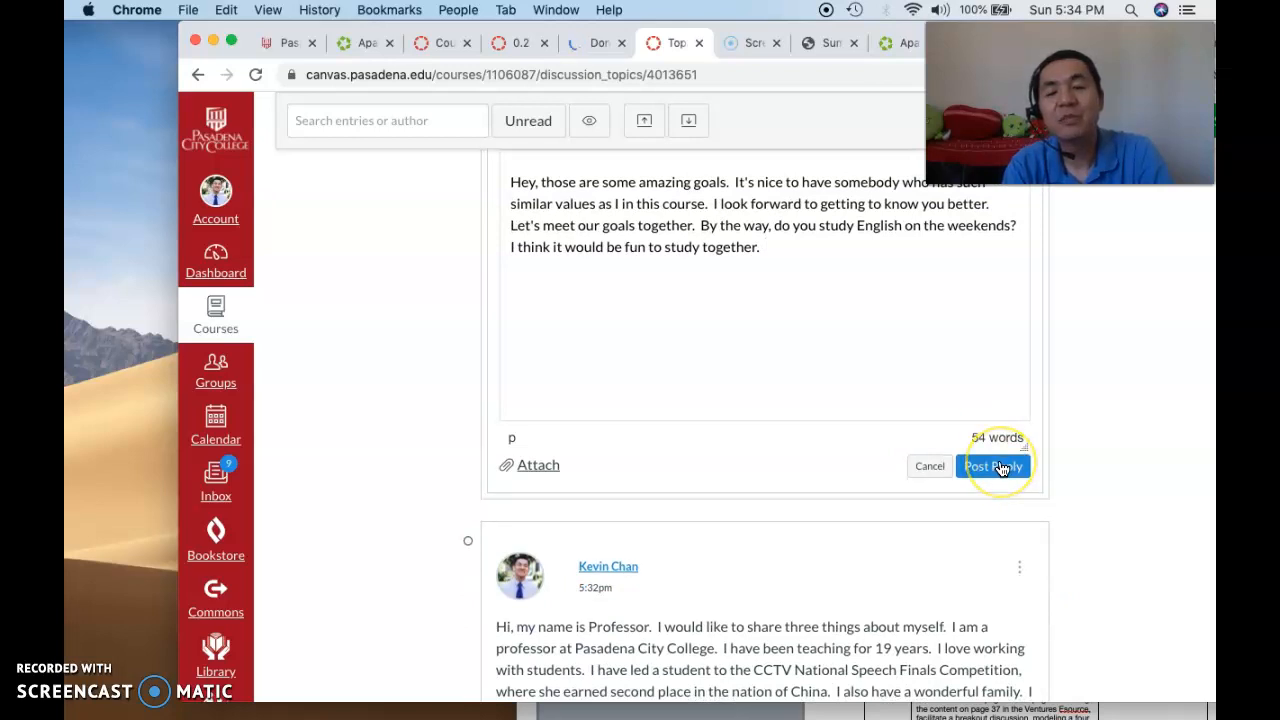
scroll(997, 466, up, 5)
scroll(777, 340, up, 2)
scroll(777, 340, down, 4)
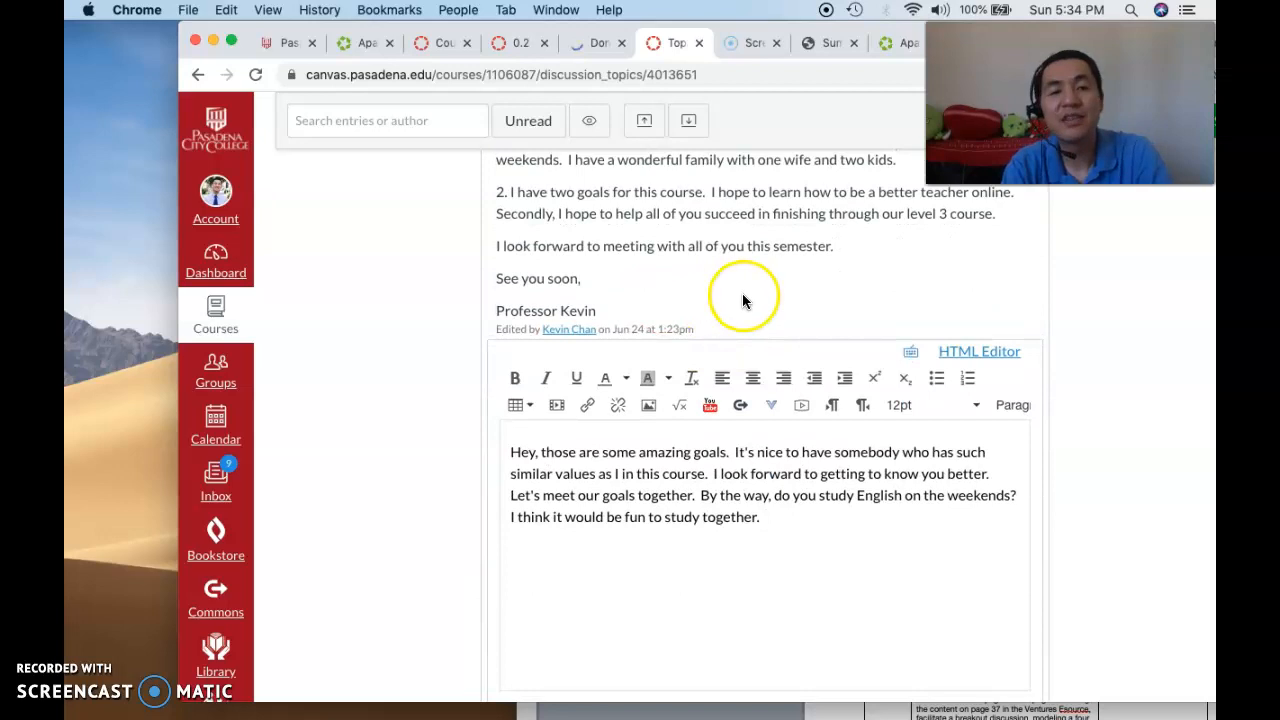
scroll(800, 300, down, 4)
click(987, 435)
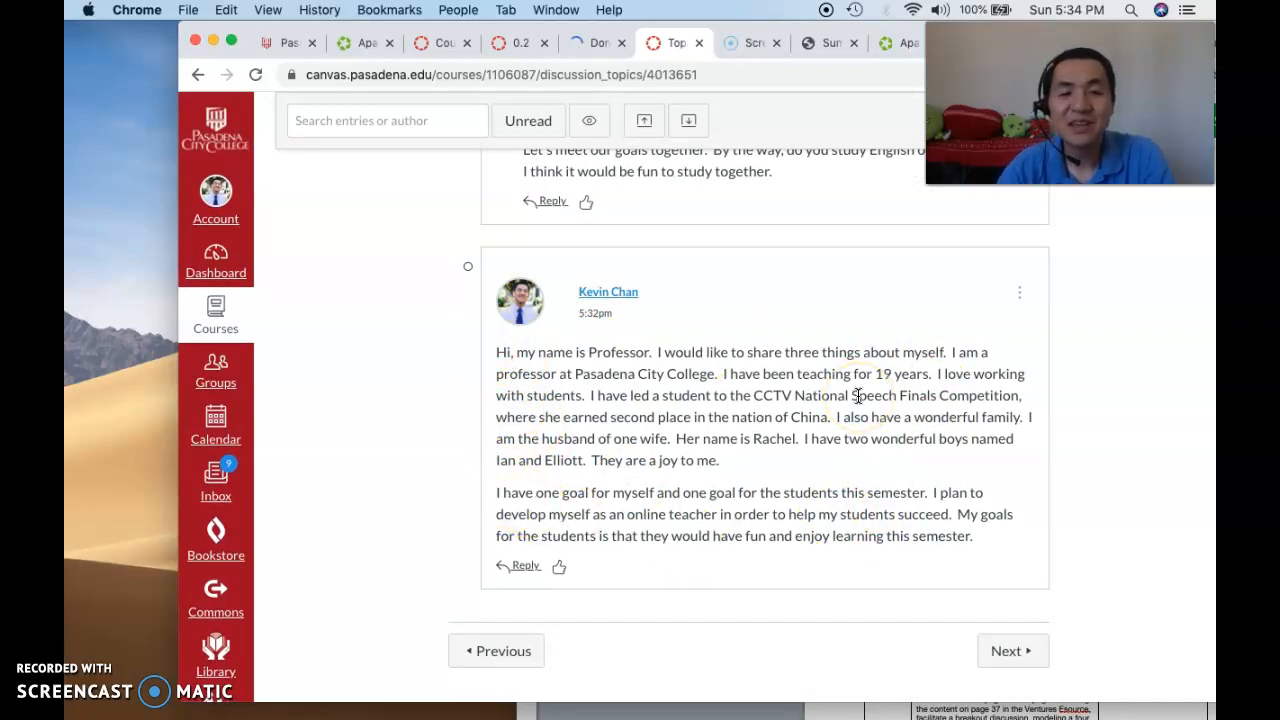
Step: Review the posted comment and self-introduction, along with the assignment's word-count and response requirements and the sample circle map post
scroll(858, 395, up, 4)
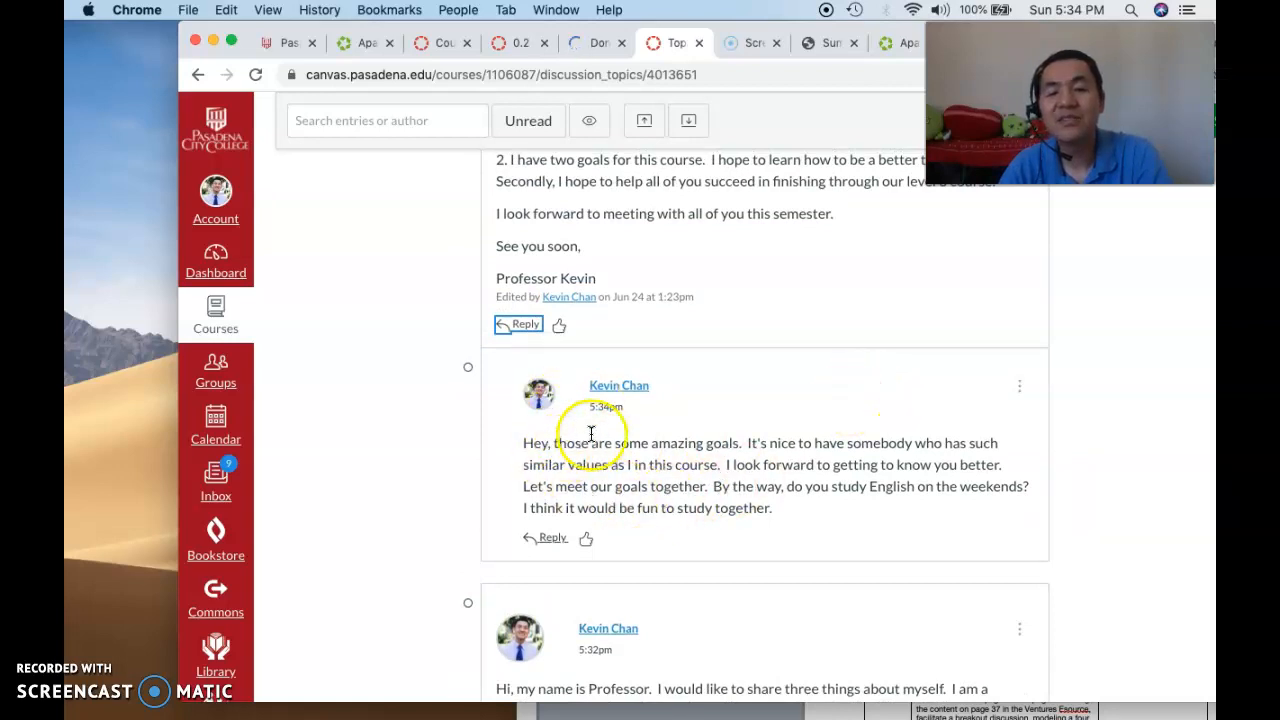
scroll(769, 457, down, 3)
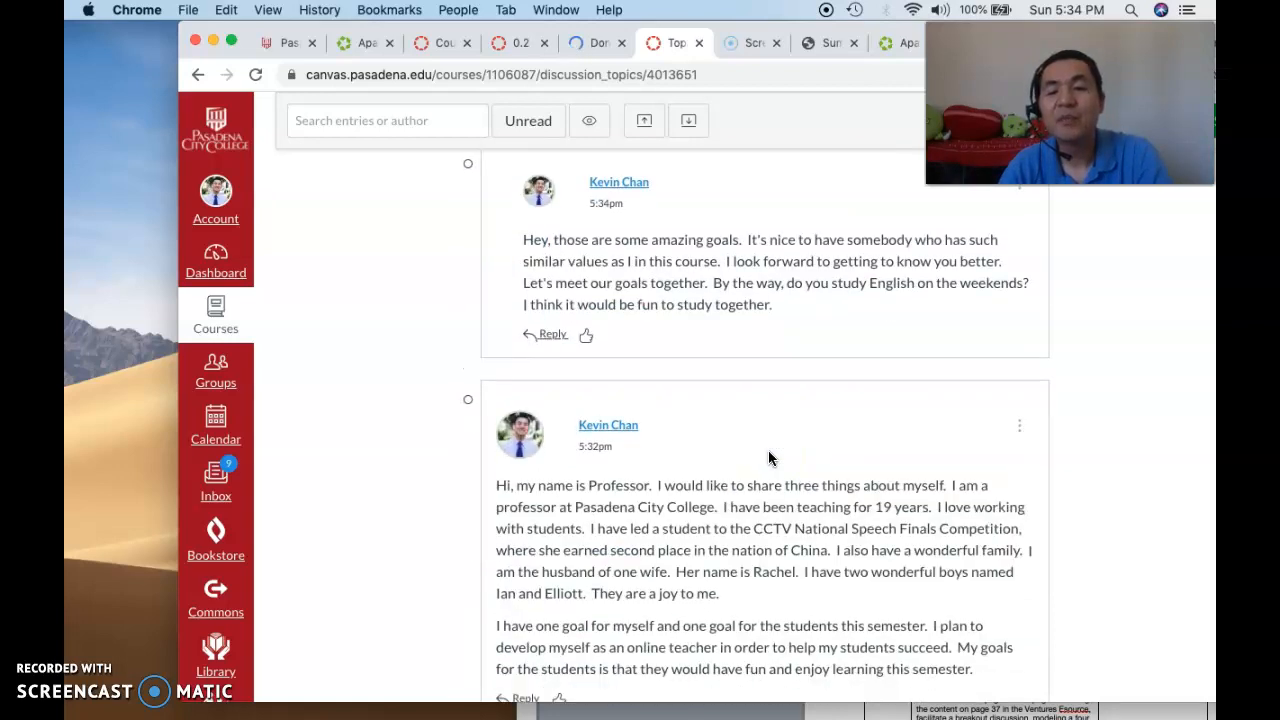
scroll(769, 457, down, 2)
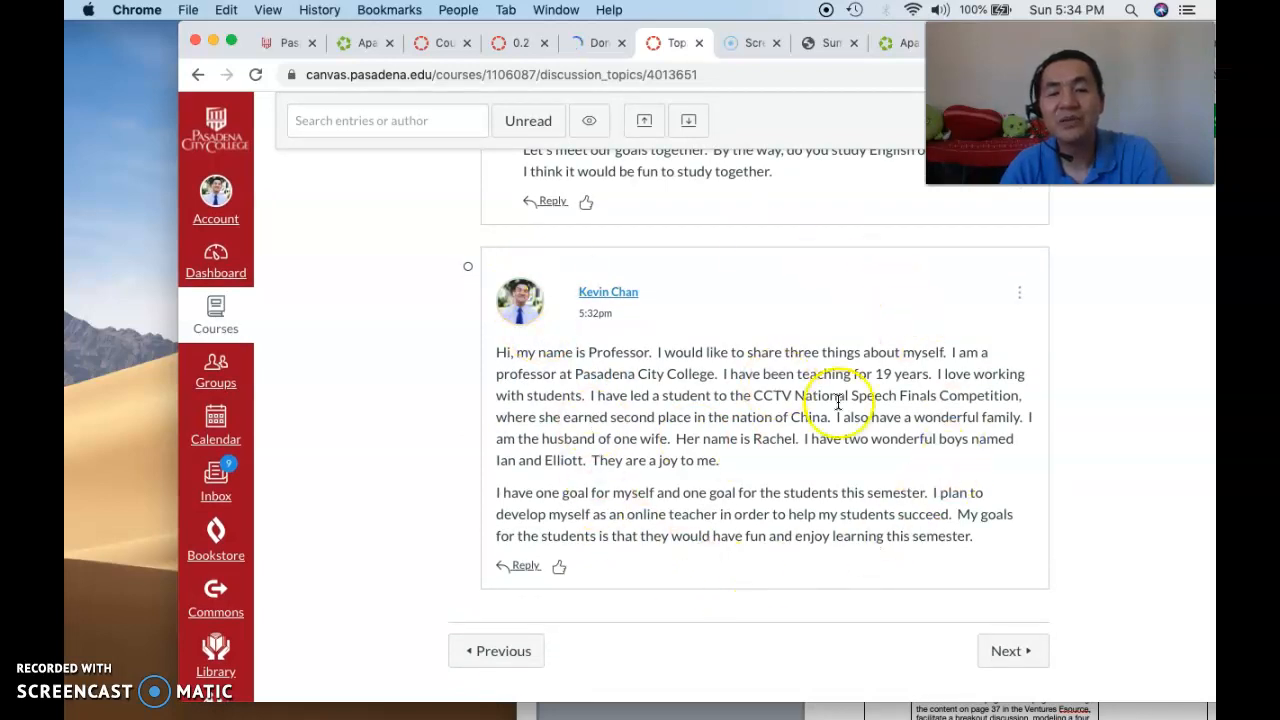
scroll(807, 350, up, 2)
scroll(807, 350, up, 3)
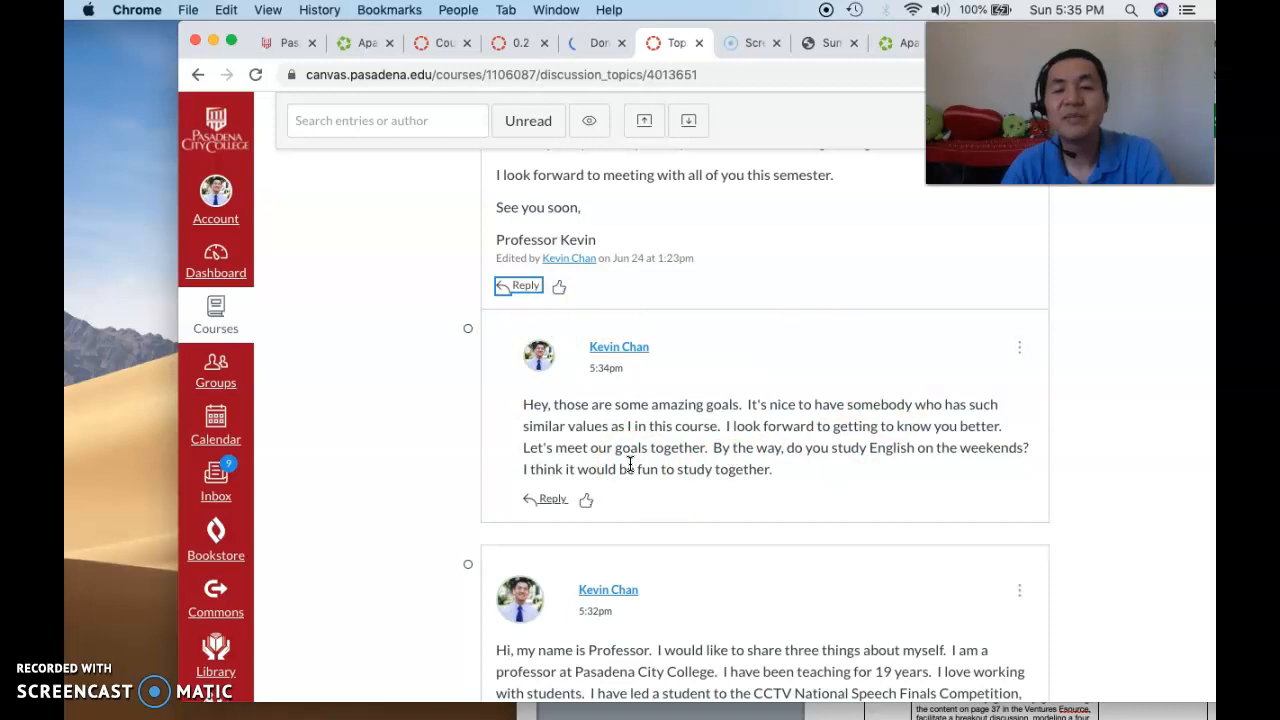
scroll(797, 469, down, 5)
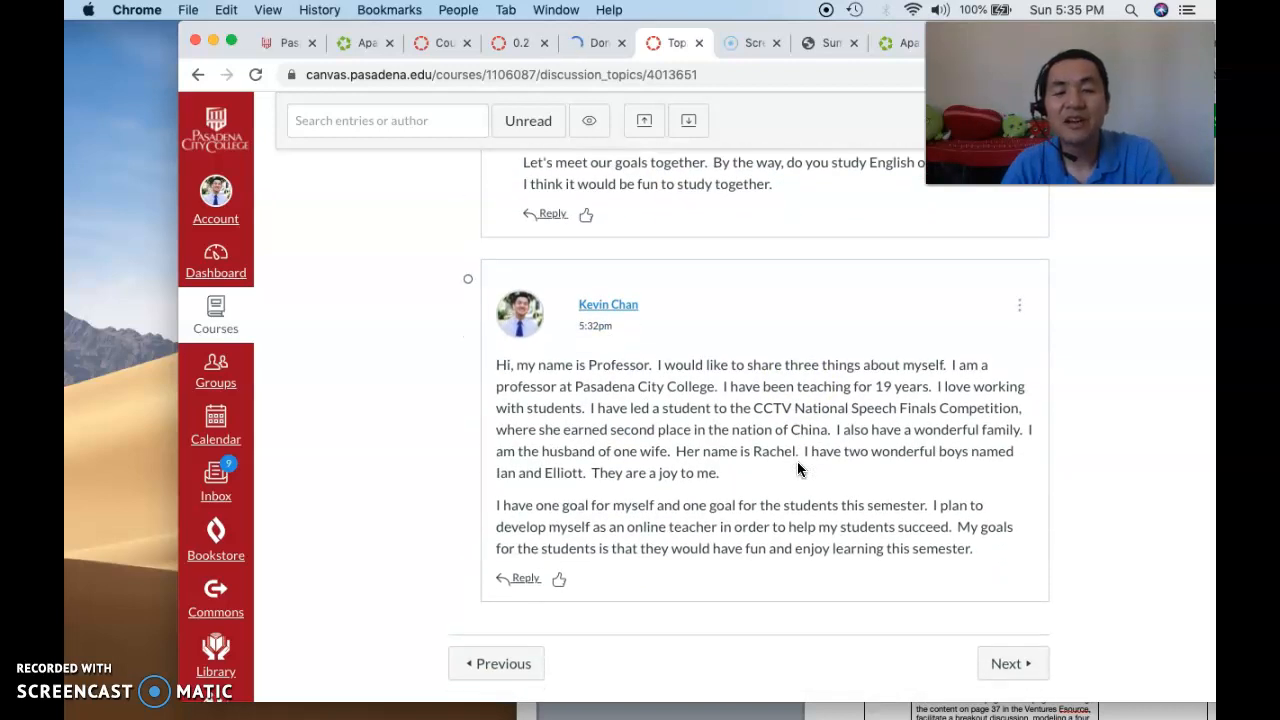
scroll(797, 463, up, 4)
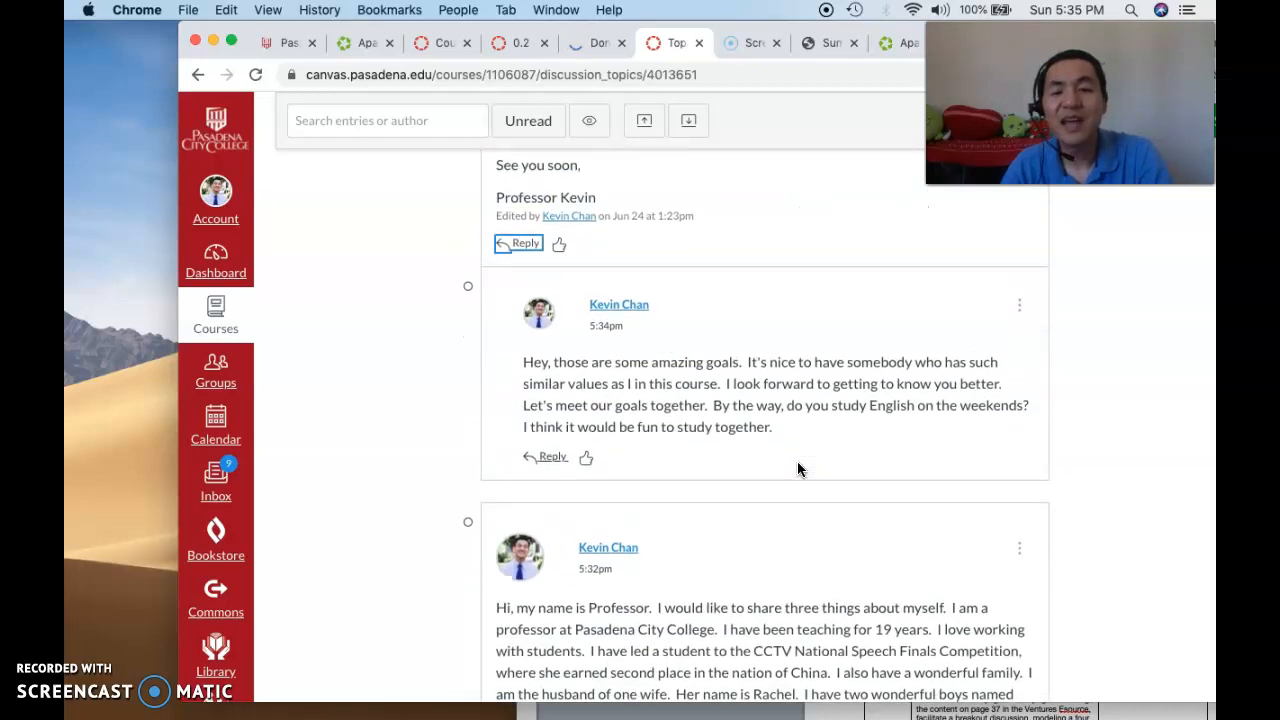
scroll(797, 467, up, 9)
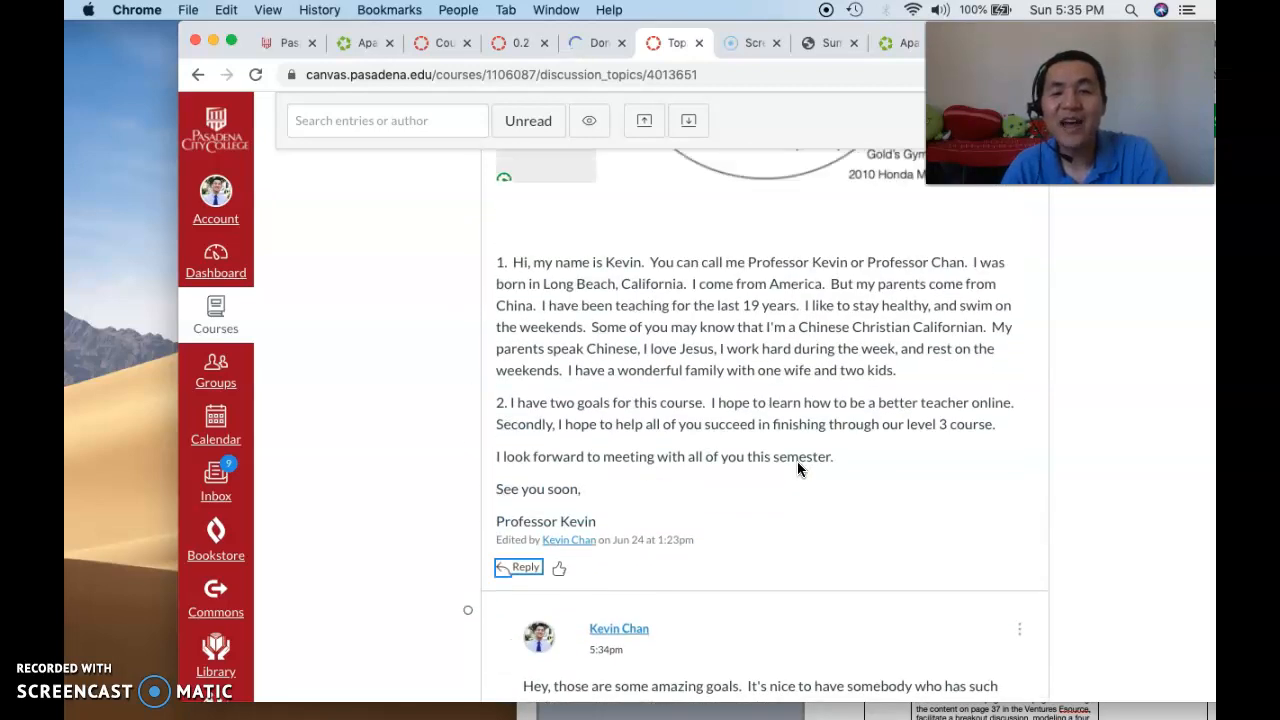
scroll(797, 469, up, 8)
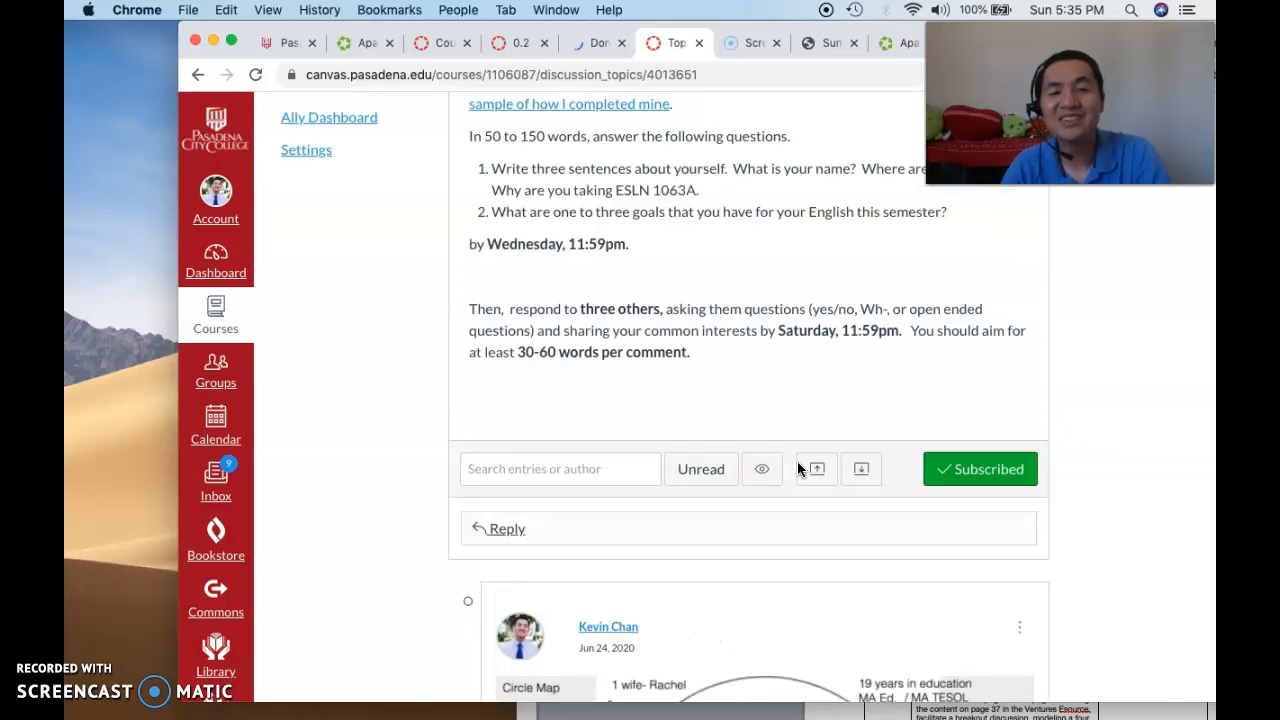
scroll(797, 469, down, 20)
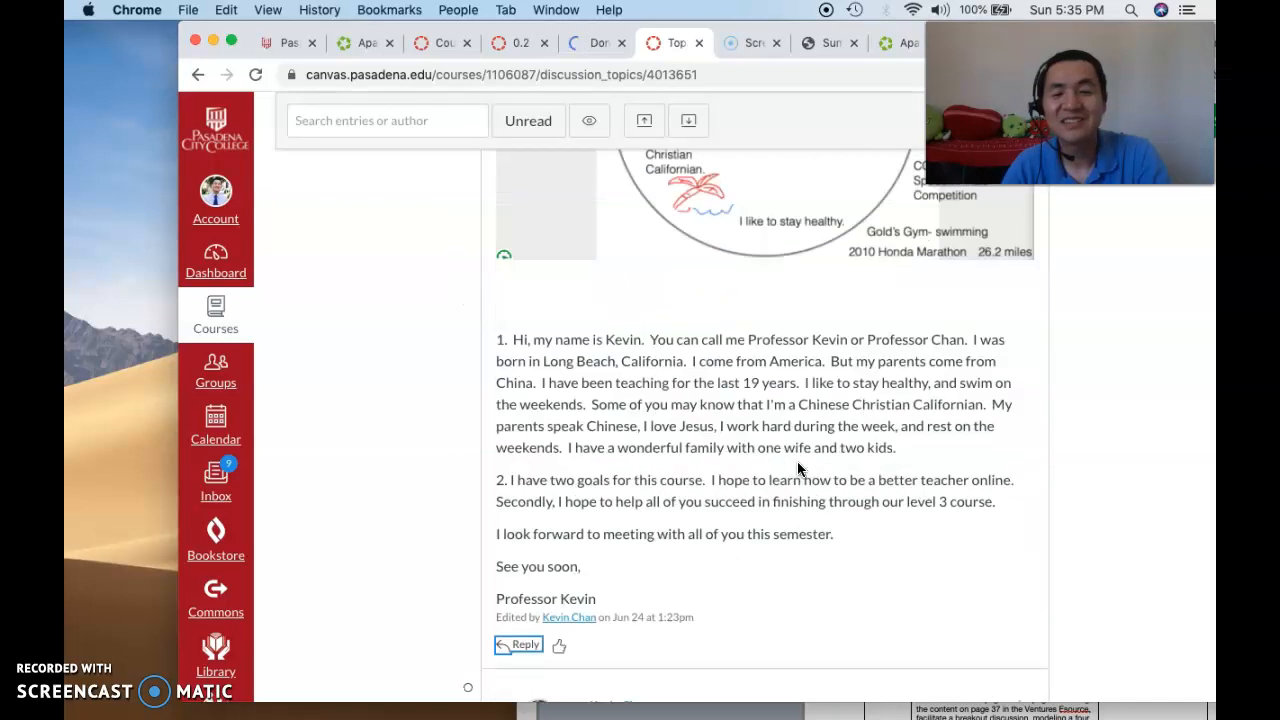